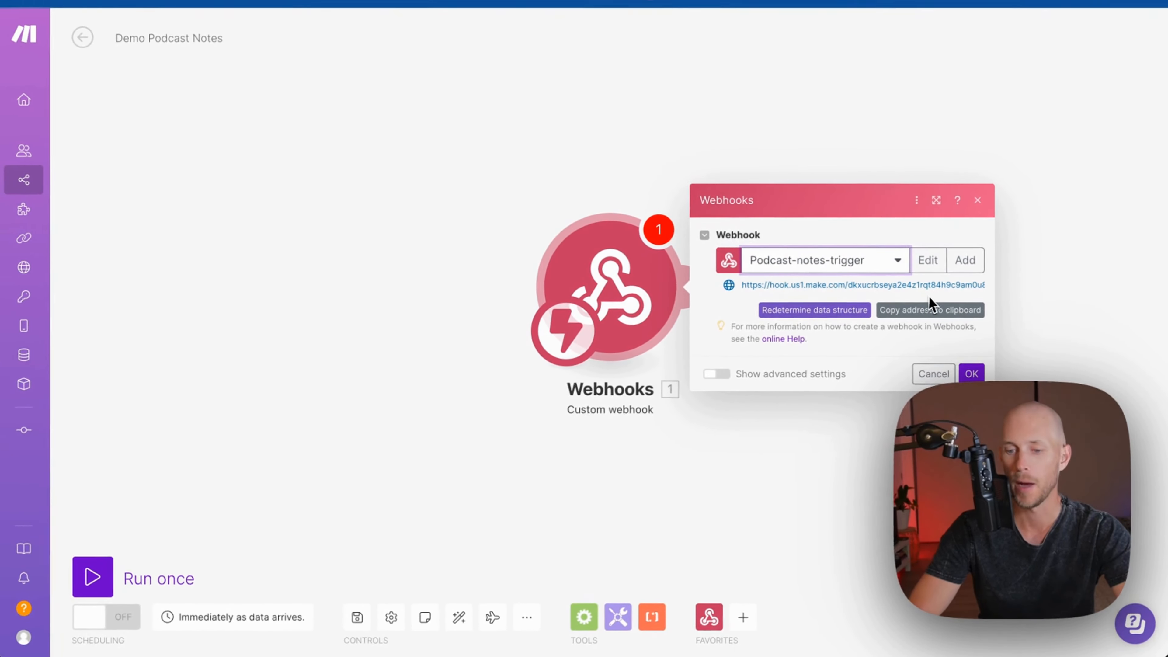
# Copy the custom webhook's URL to the clipboard and confirm the webhook settings with OK
pyautogui.moveTo(742, 284); pyautogui.dragTo(989, 298)
pyautogui.hotkey('ctrl', 'c')
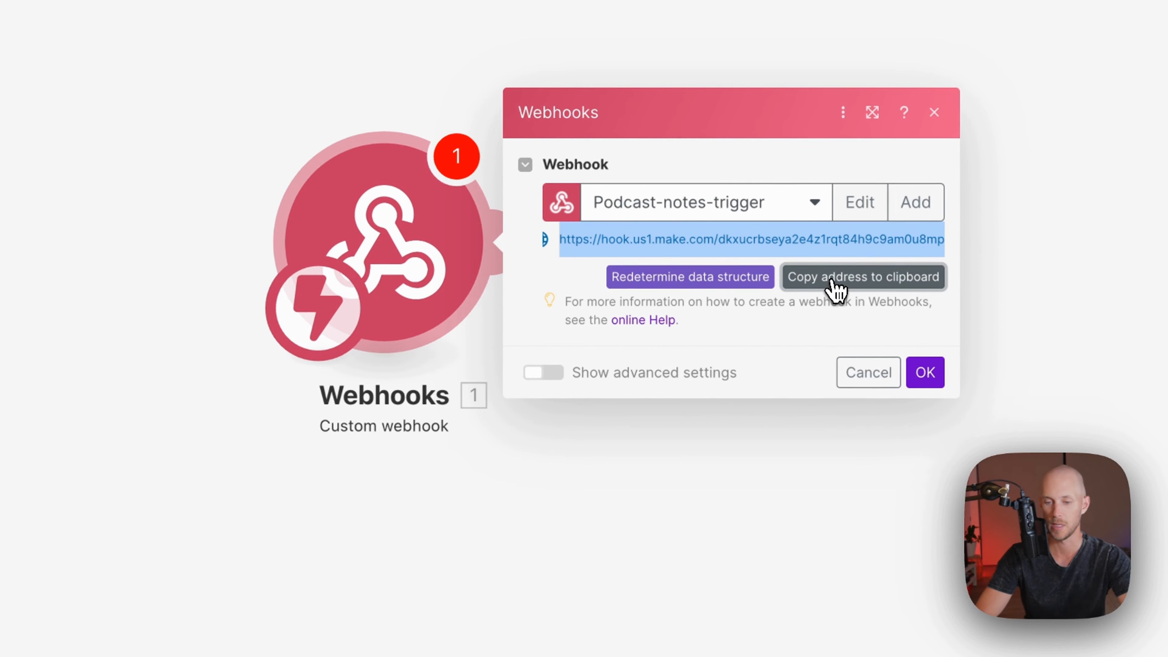
pyautogui.click(924, 375)
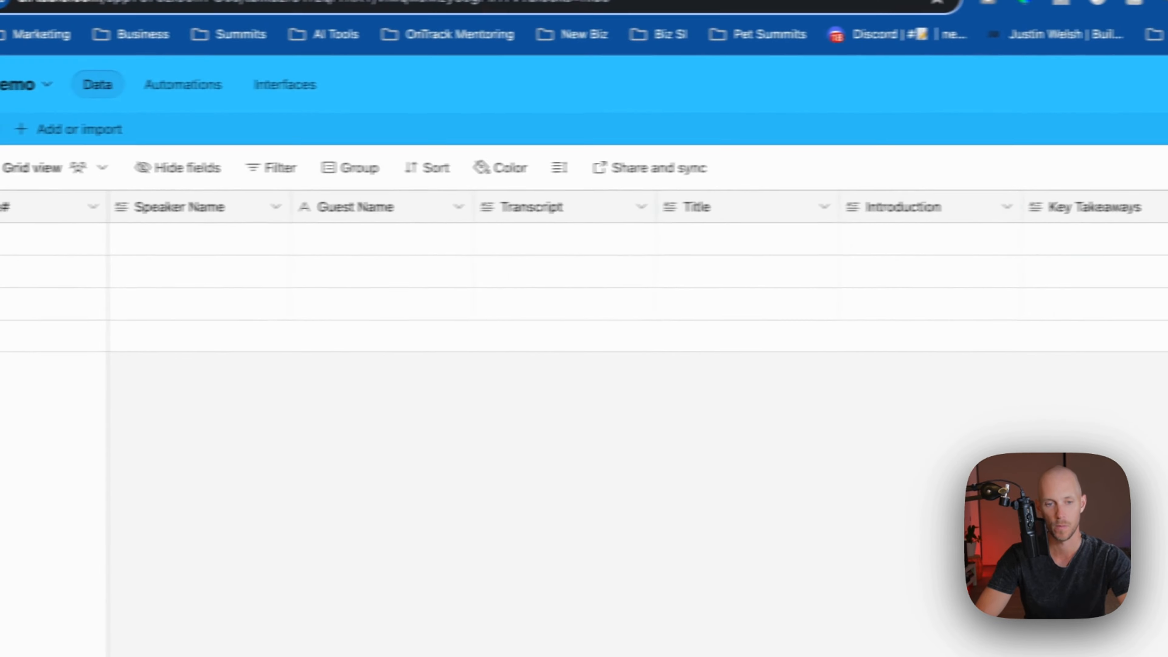
# Insert a new field right of Transcript named Trigger, with the Button field type
pyautogui.rightClick(600, 214)
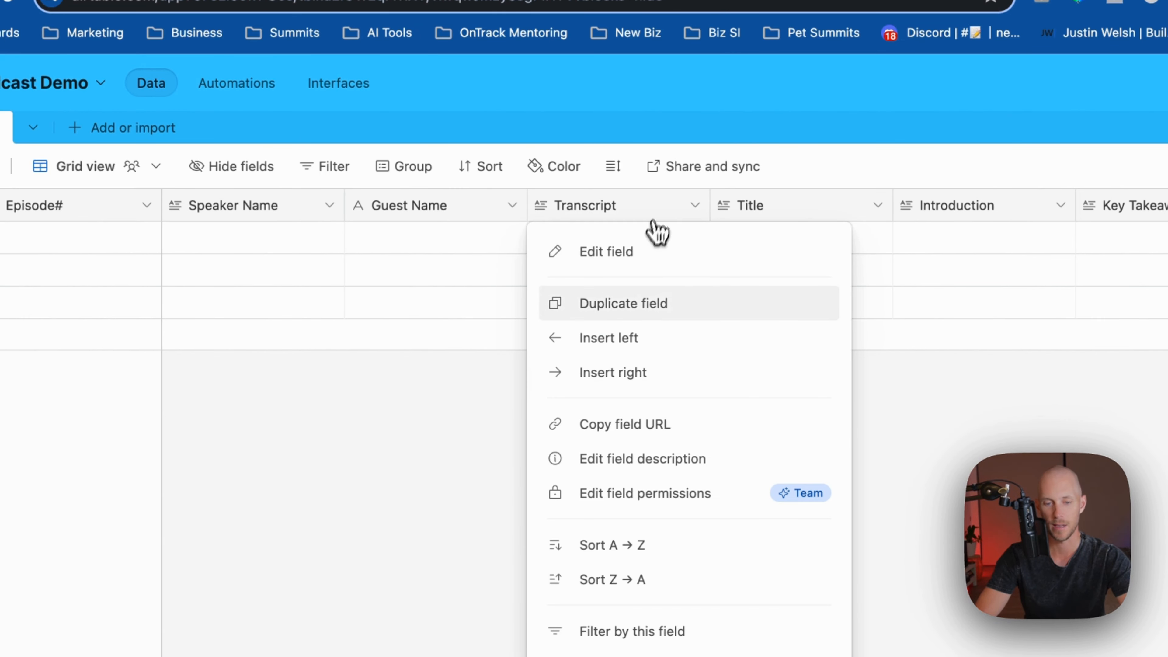
pyautogui.click(635, 383)
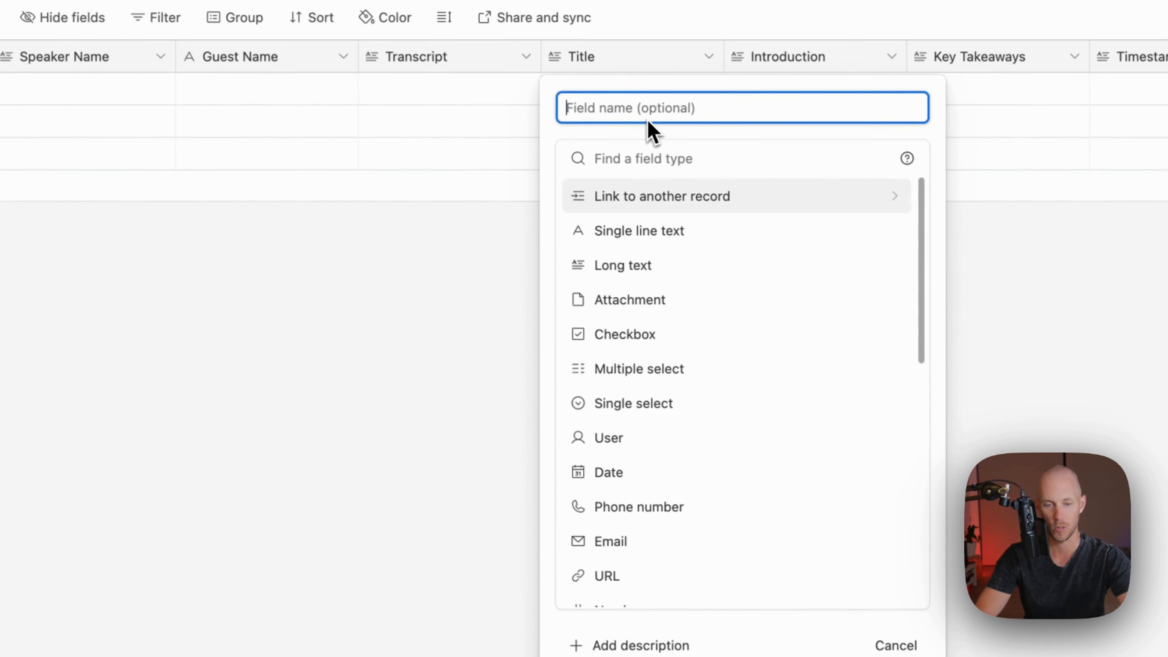
pyautogui.write('B')
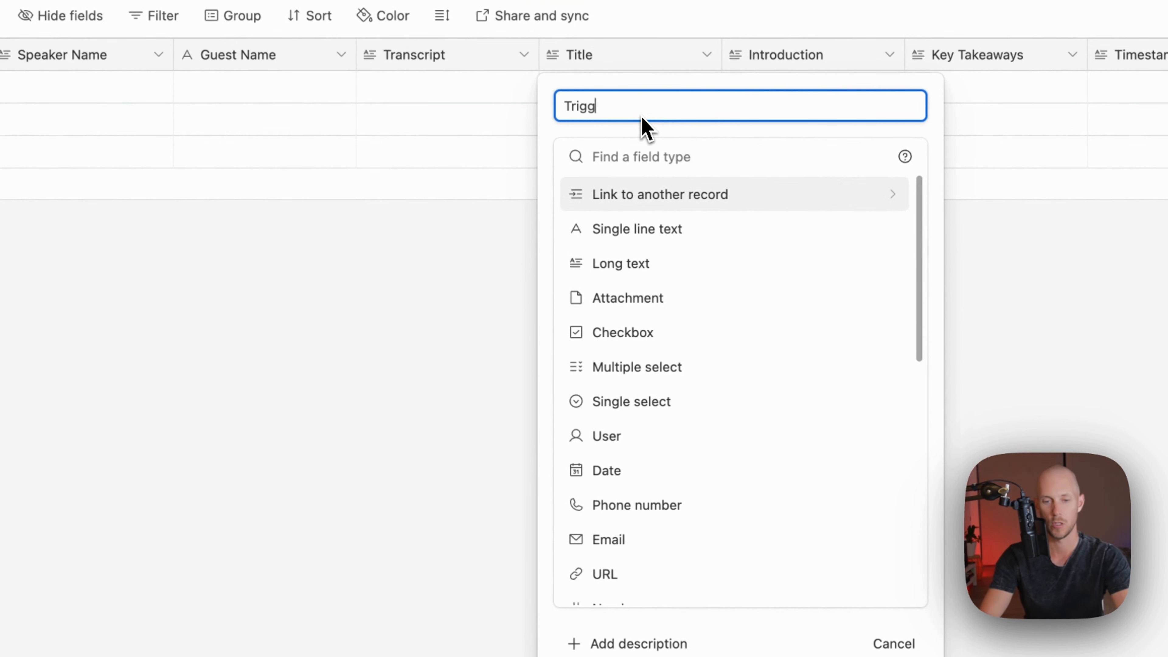
pyautogui.click(638, 158)
pyautogui.write('button')
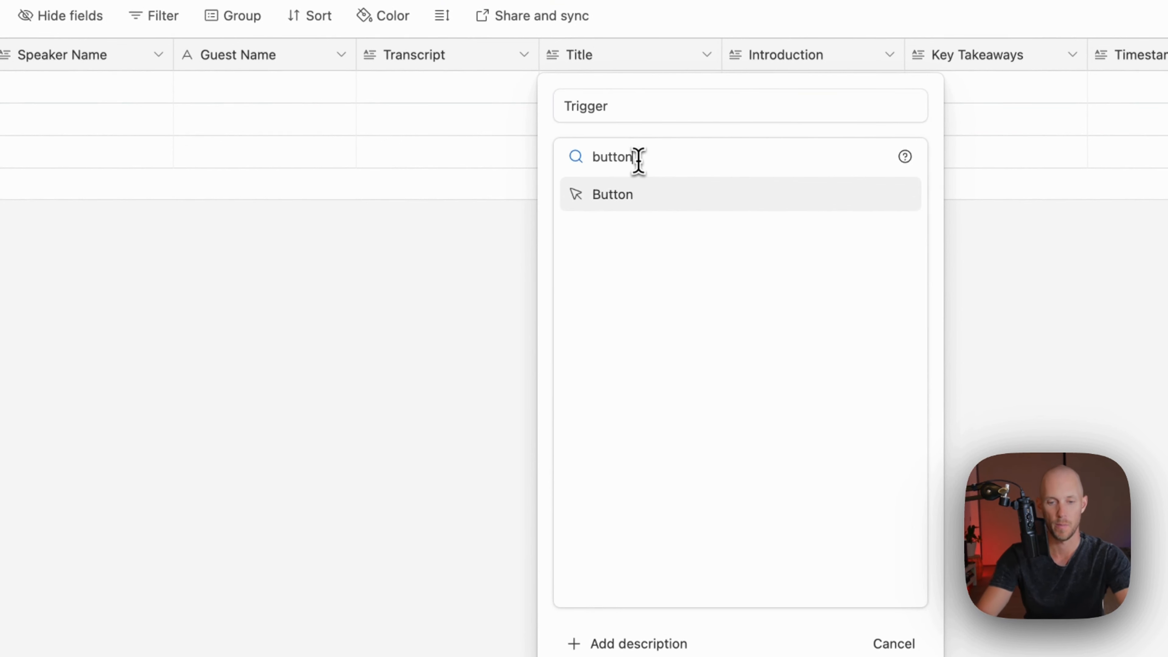
pyautogui.click(671, 197)
# Paste the webhook address and the CONCATENATE(..., '?record_id=', RECORD_ID()) formula into the button URL
pyautogui.click(633, 401)
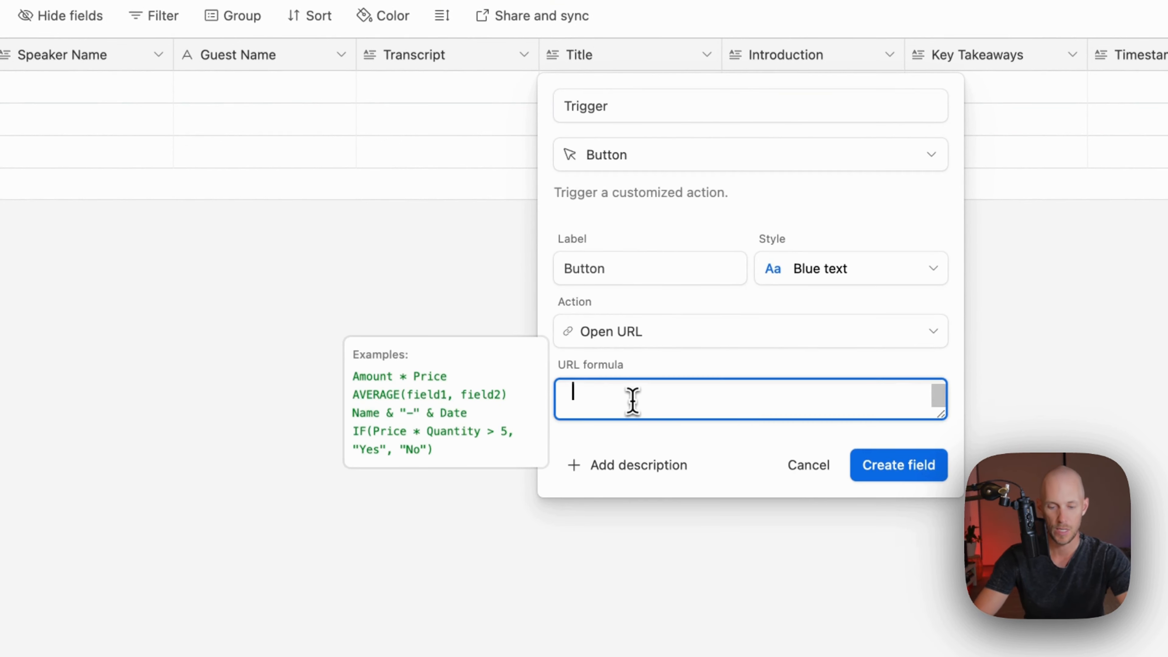
pyautogui.hotkey('ctrl', 'v')
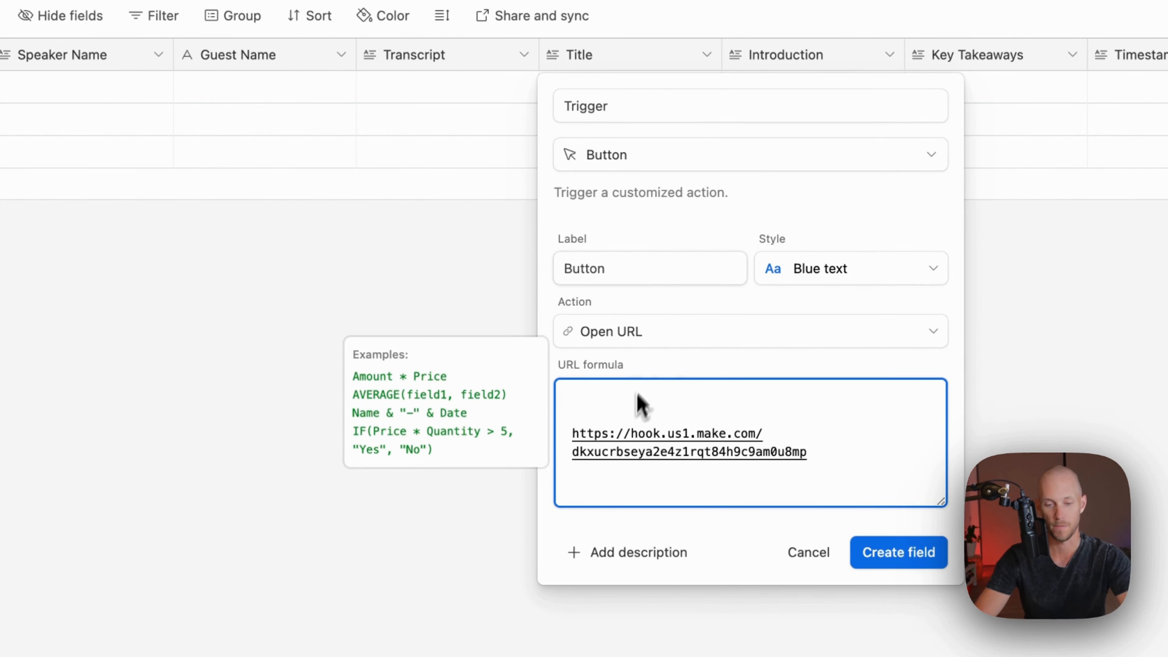
pyautogui.click(672, 365)
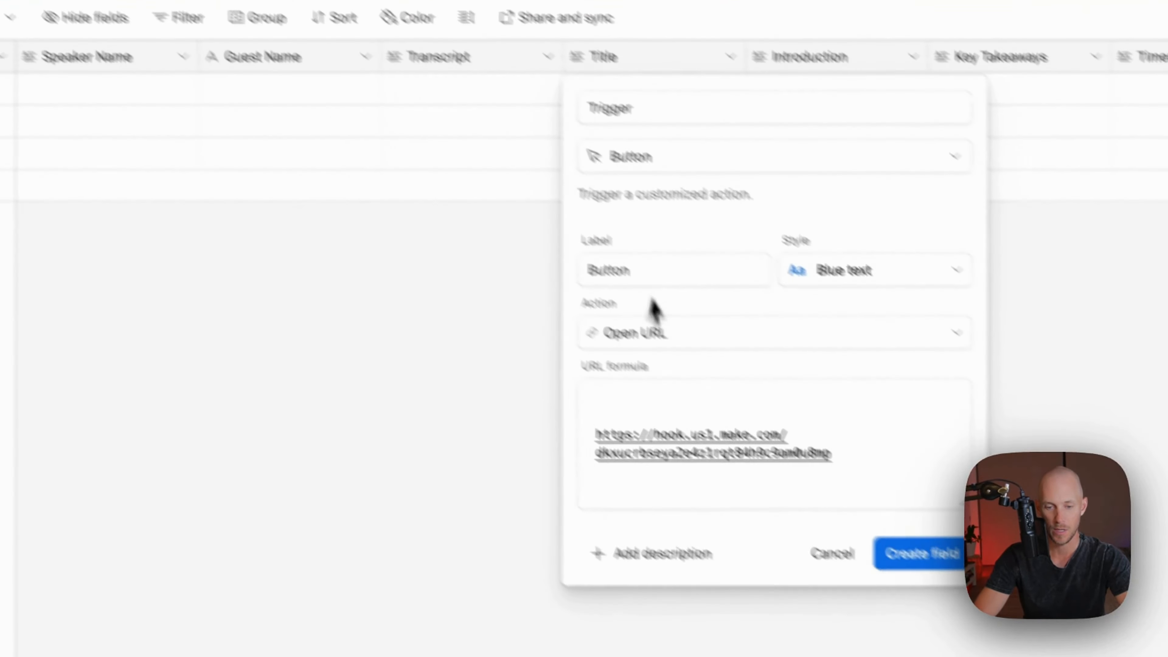
pyautogui.click(564, 363)
pyautogui.write("* CONCATENATE('https://hook.us1.make.com/XXXXXXXXXXXX?record_id=',RECORD_ID())")
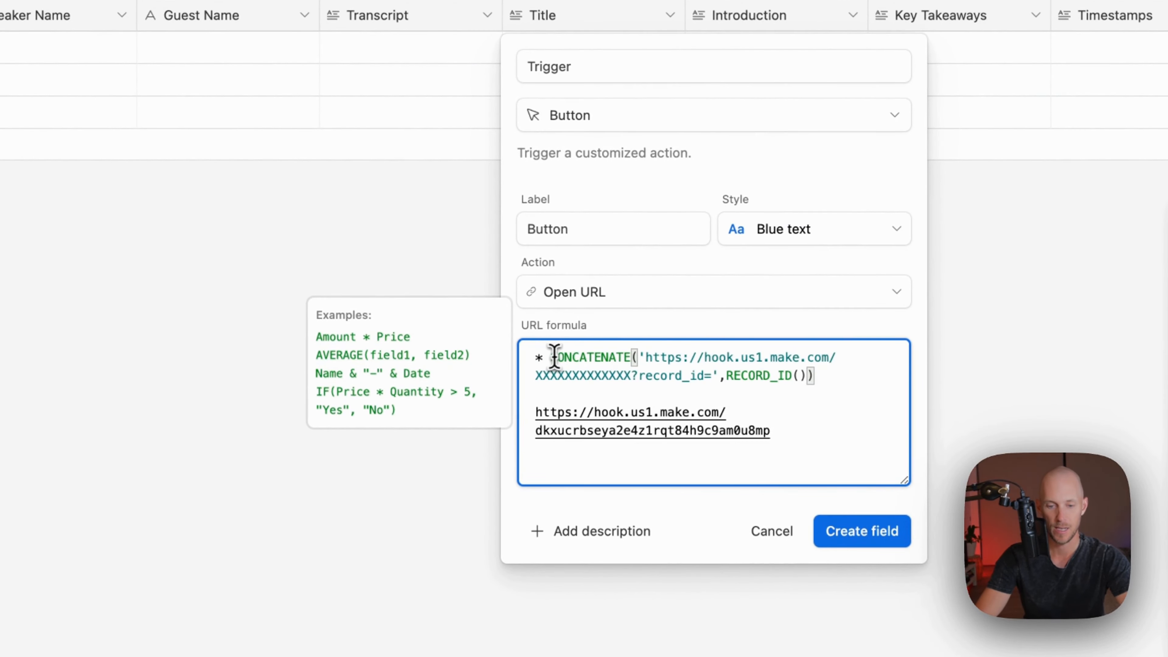
pyautogui.press('BackSpace')
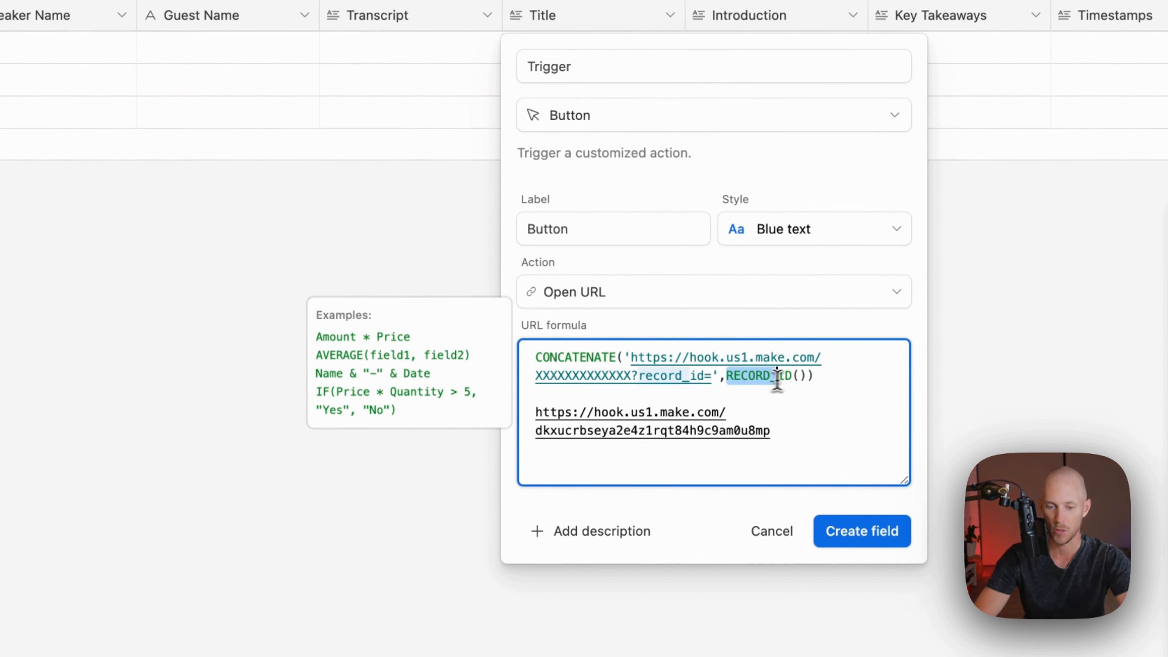
pyautogui.moveTo(777, 378); pyautogui.dragTo(791, 379)
pyautogui.click(794, 432)
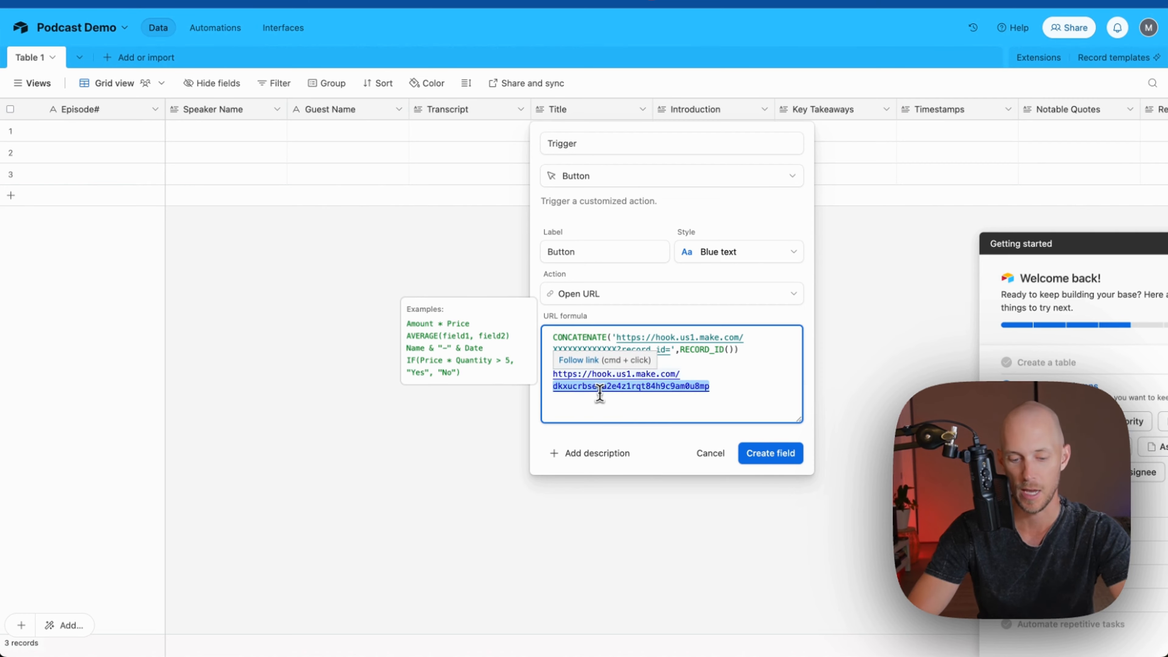
# Replace the formula placeholder with the webhook ID, create the Trigger field, and fire the first record
pyautogui.moveTo(553, 349); pyautogui.dragTo(589, 350)
pyautogui.doubleClick(588, 350)
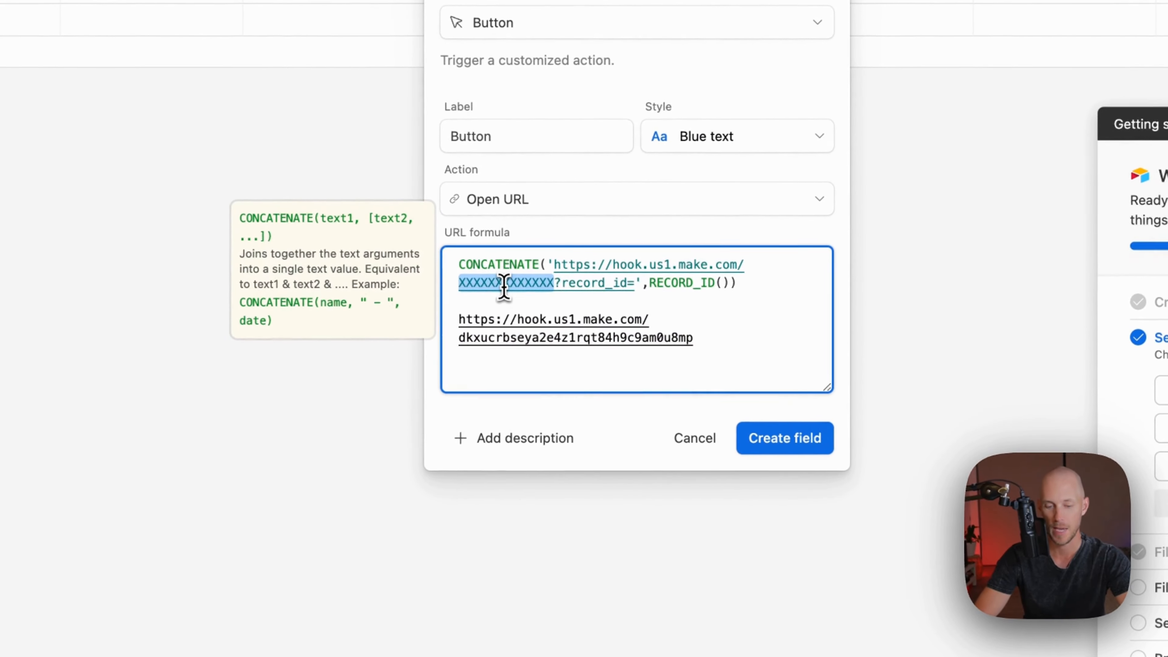
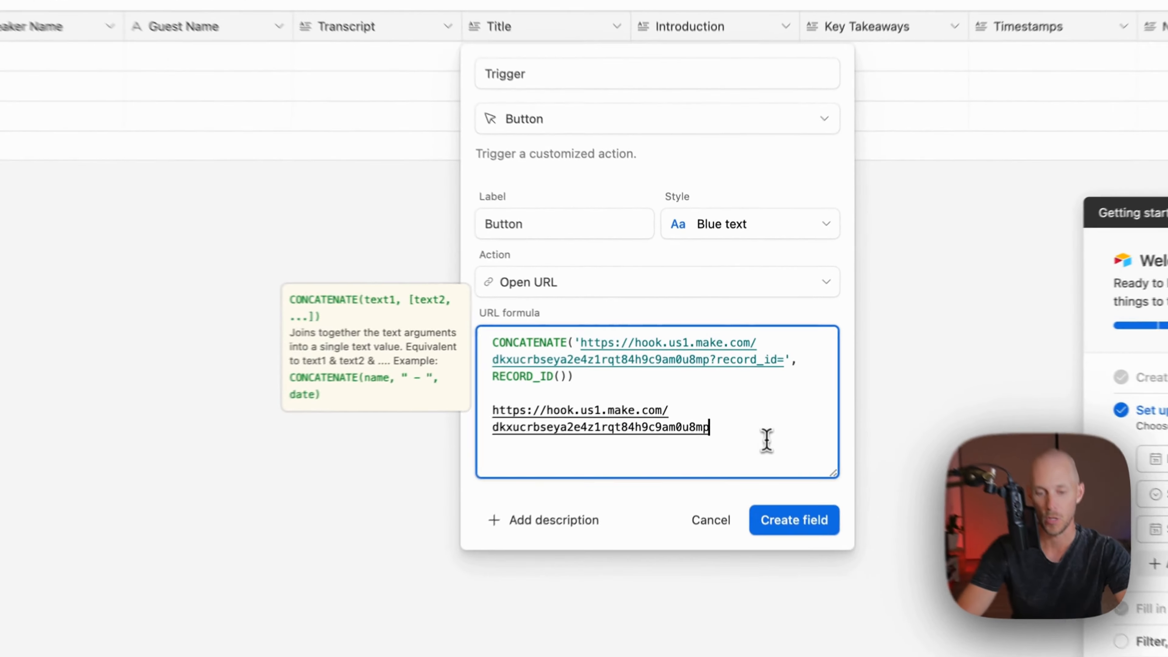
pyautogui.moveTo(751, 408); pyautogui.dragTo(524, 377)
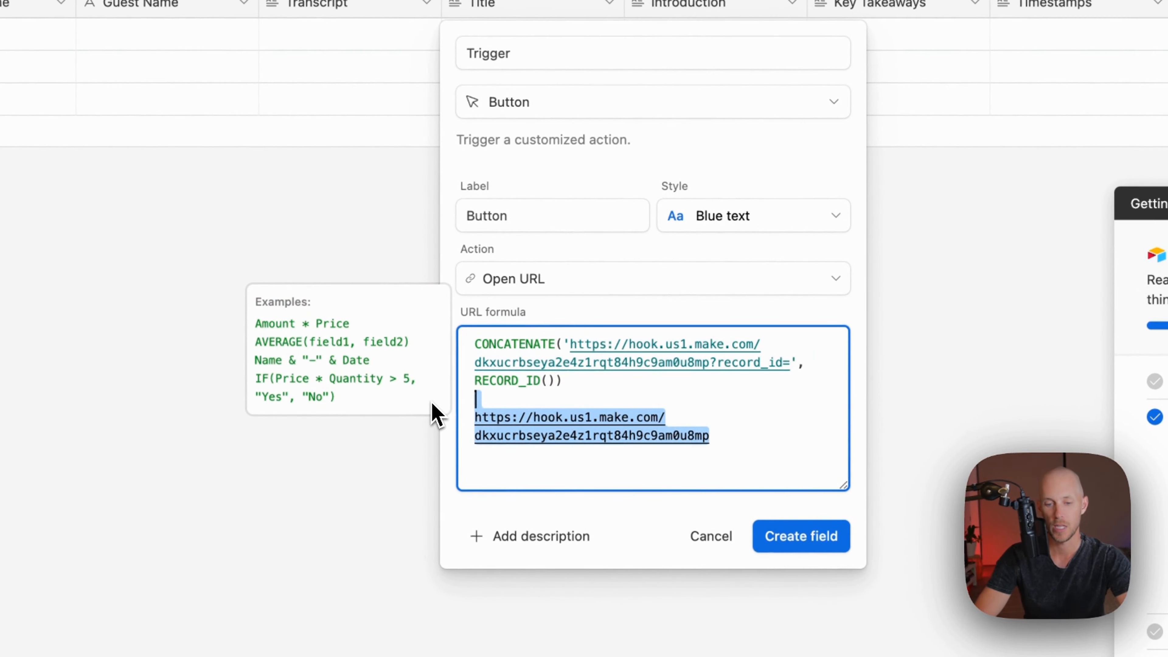
pyautogui.press('BackSpace')
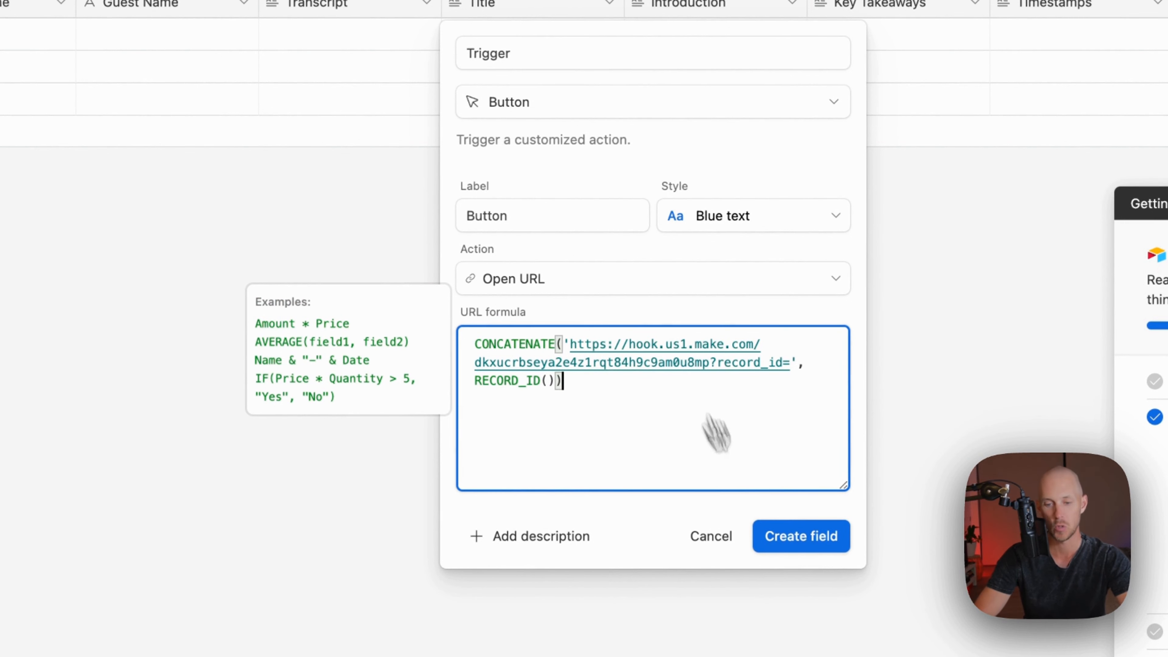
pyautogui.click(811, 545)
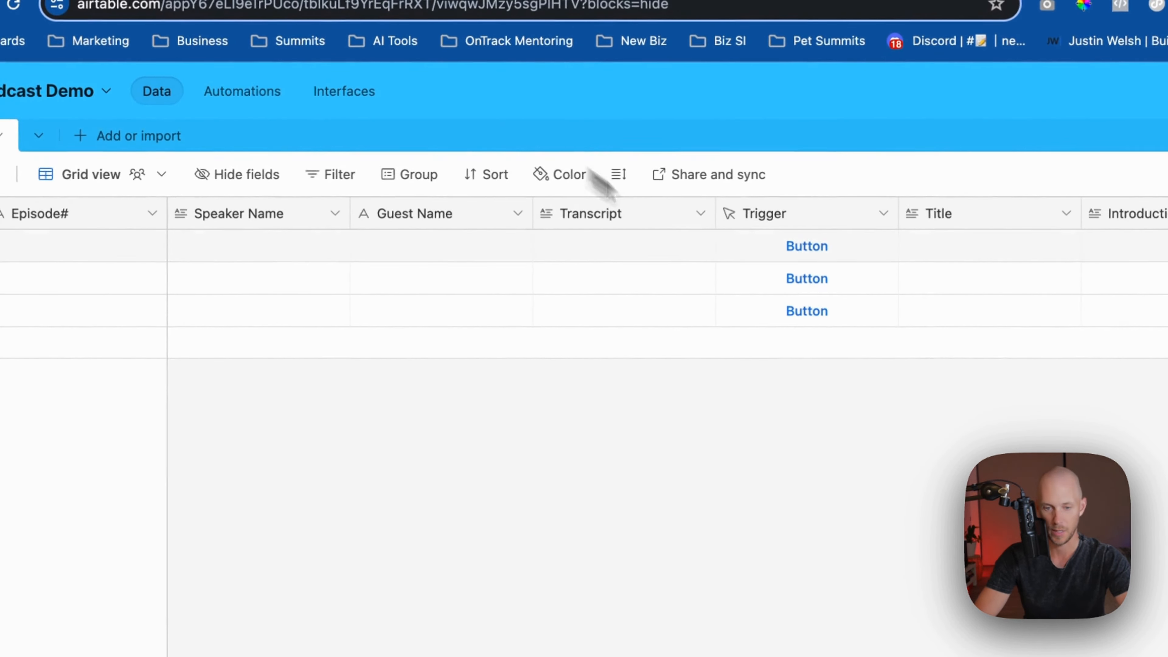
pyautogui.click(754, 256)
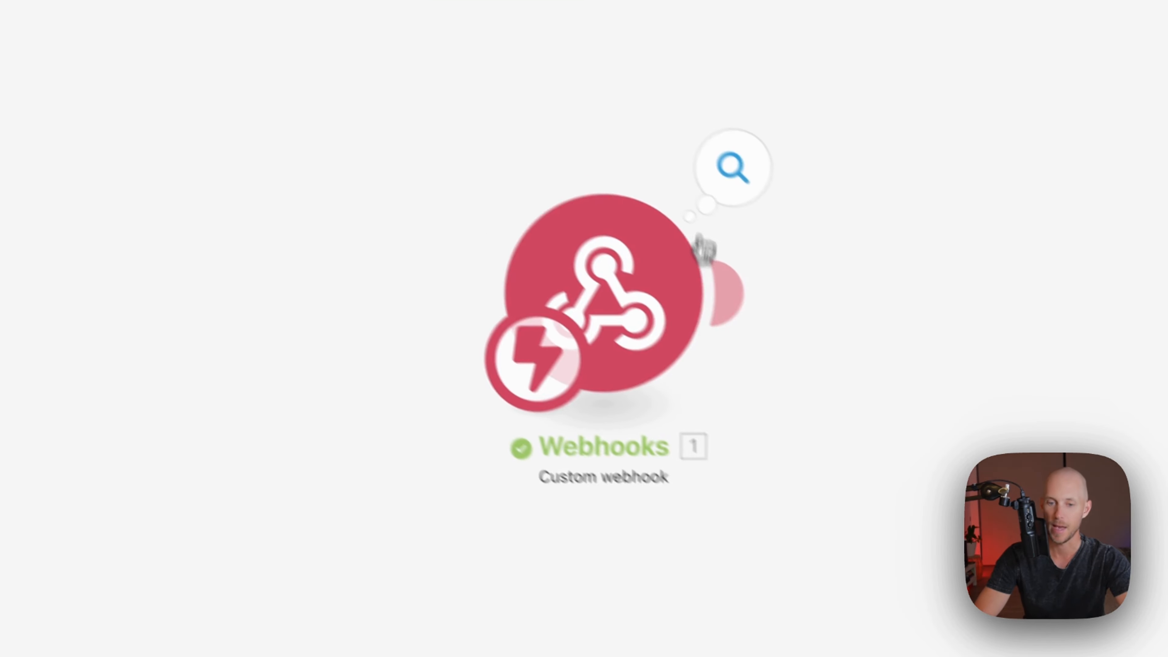
# Confirm the webhook bundle holds the record_id, then add a following module using the Airtable app
pyautogui.click(962, 328)
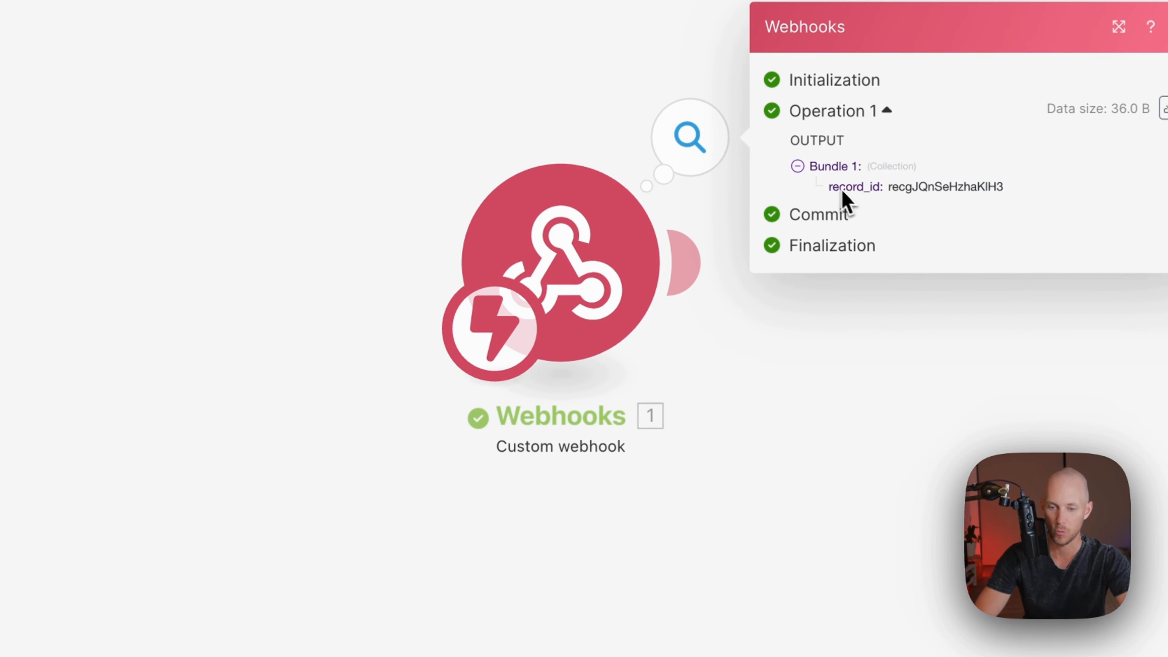
pyautogui.click(890, 313)
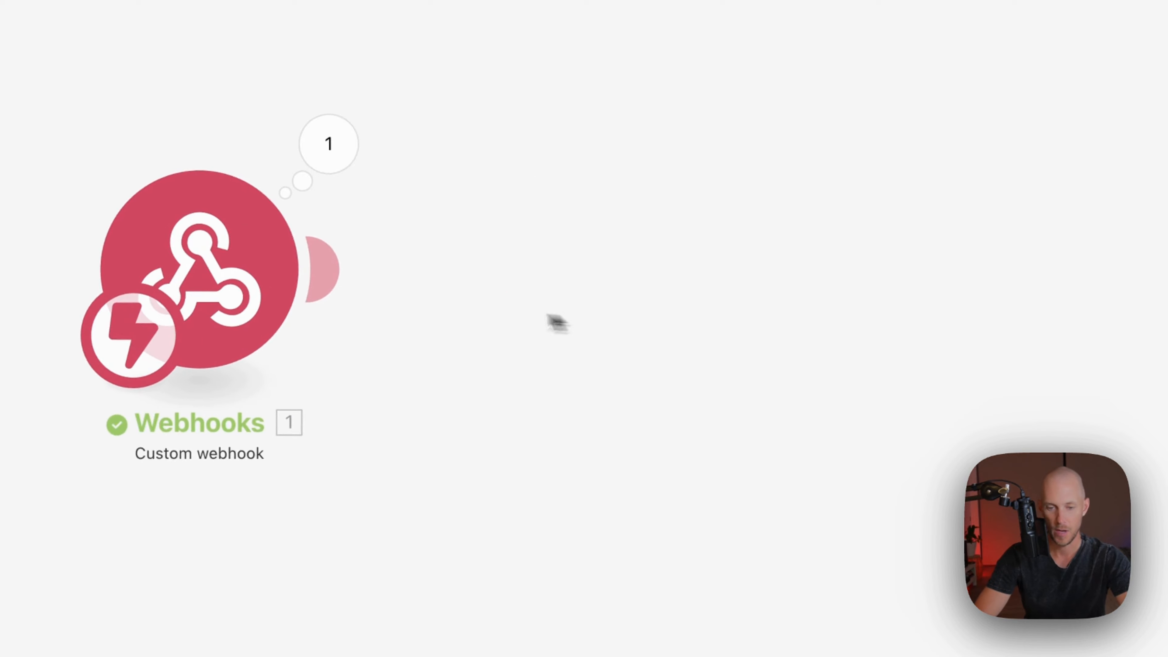
pyautogui.click(299, 270)
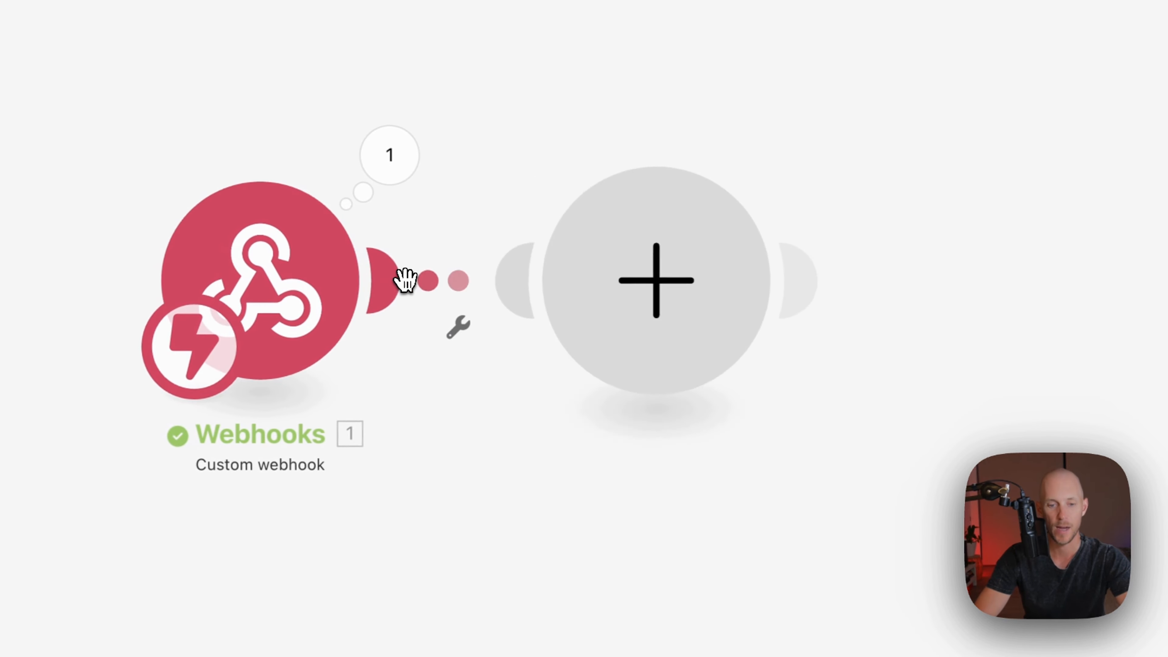
pyautogui.write('a')
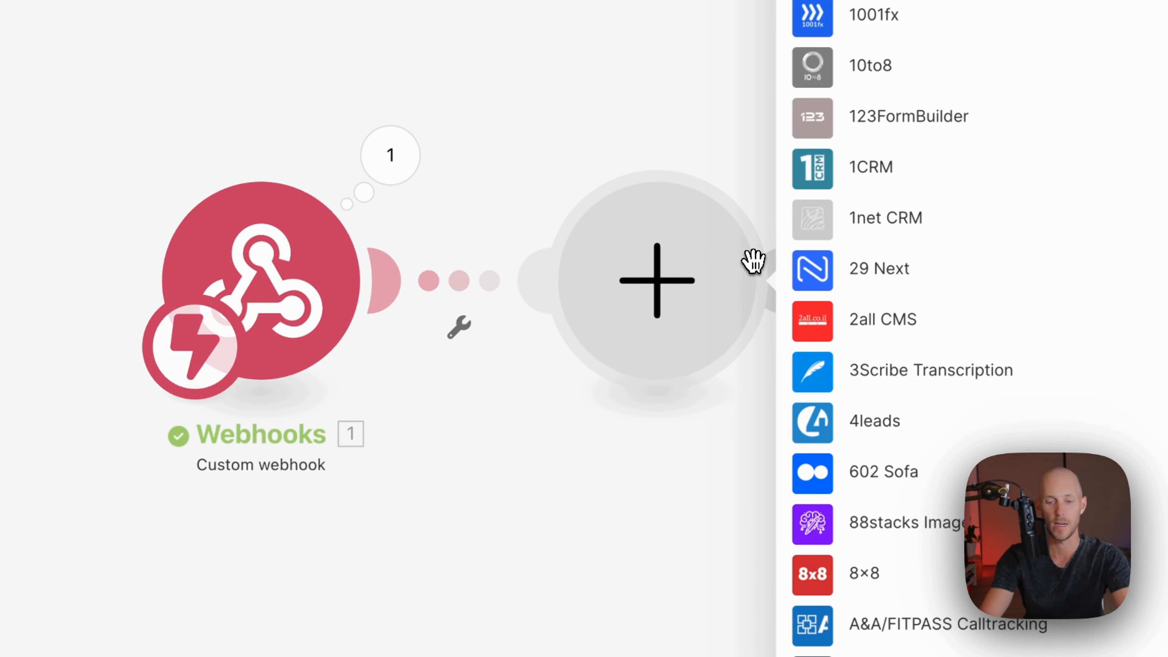
pyautogui.write('irt')
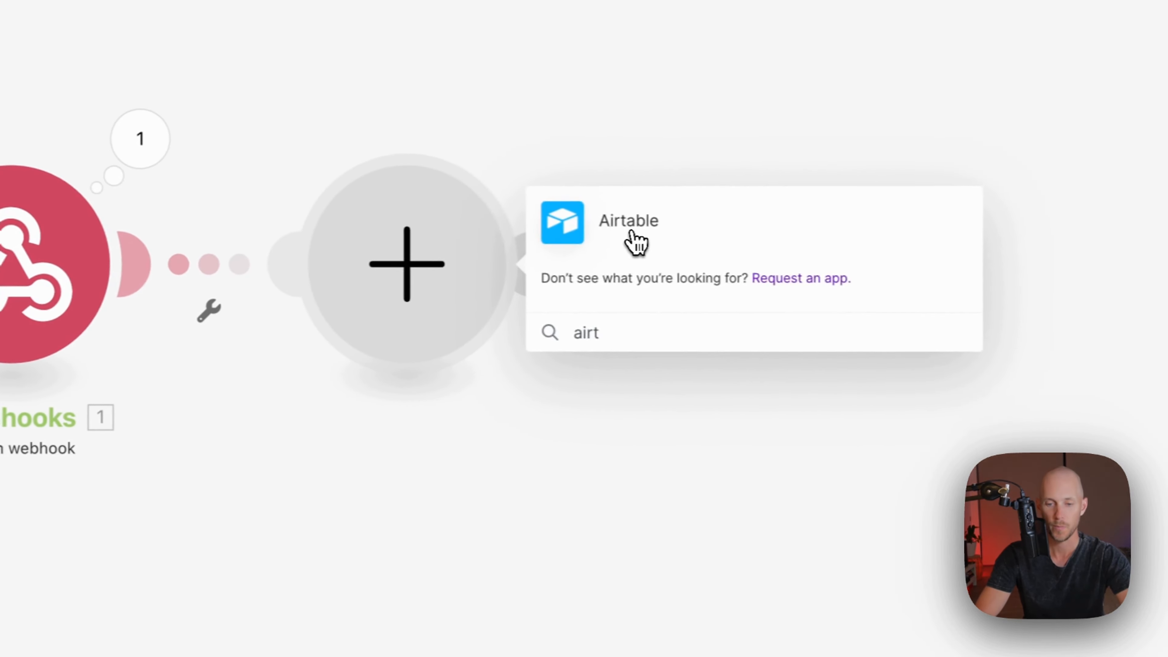
pyautogui.click(880, 244)
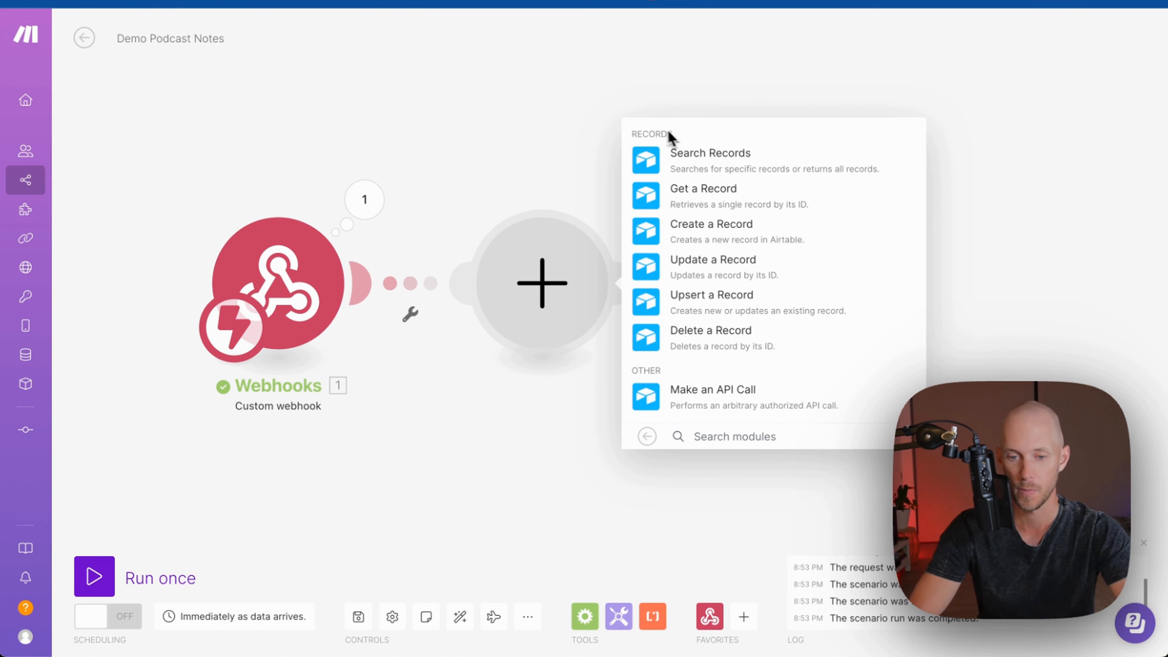
# Configure Airtable Get a Record on base Podcast Demo, Table 1, with Record ID mapped from webhook record_id
pyautogui.click(717, 195)
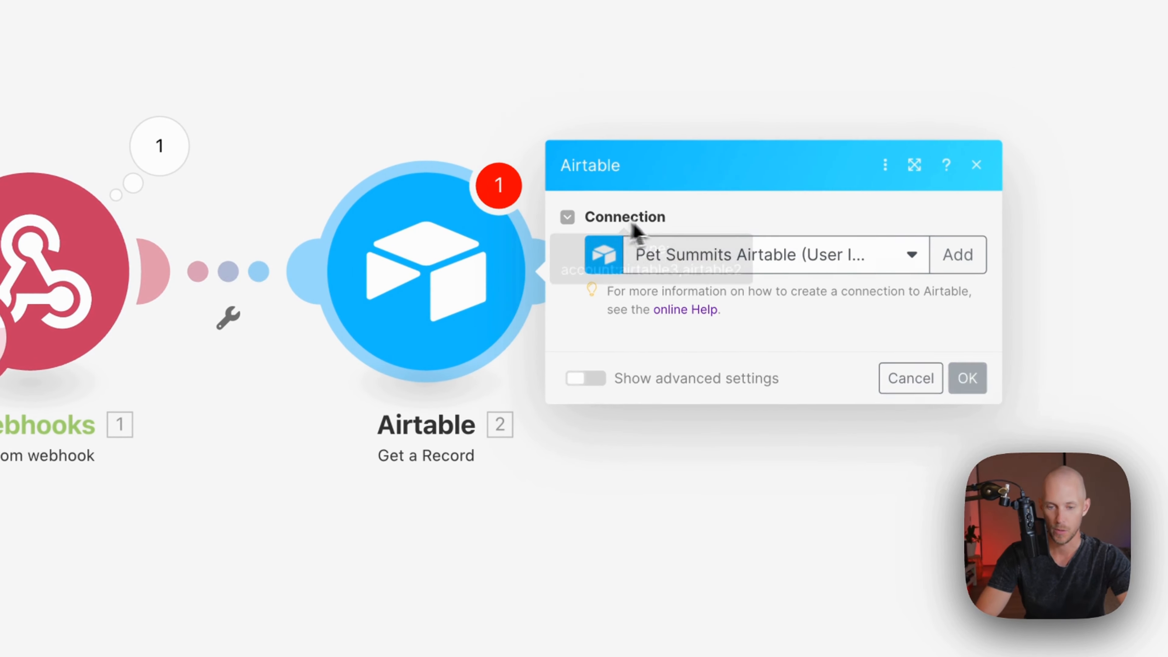
pyautogui.click(616, 356)
pyautogui.click(624, 385)
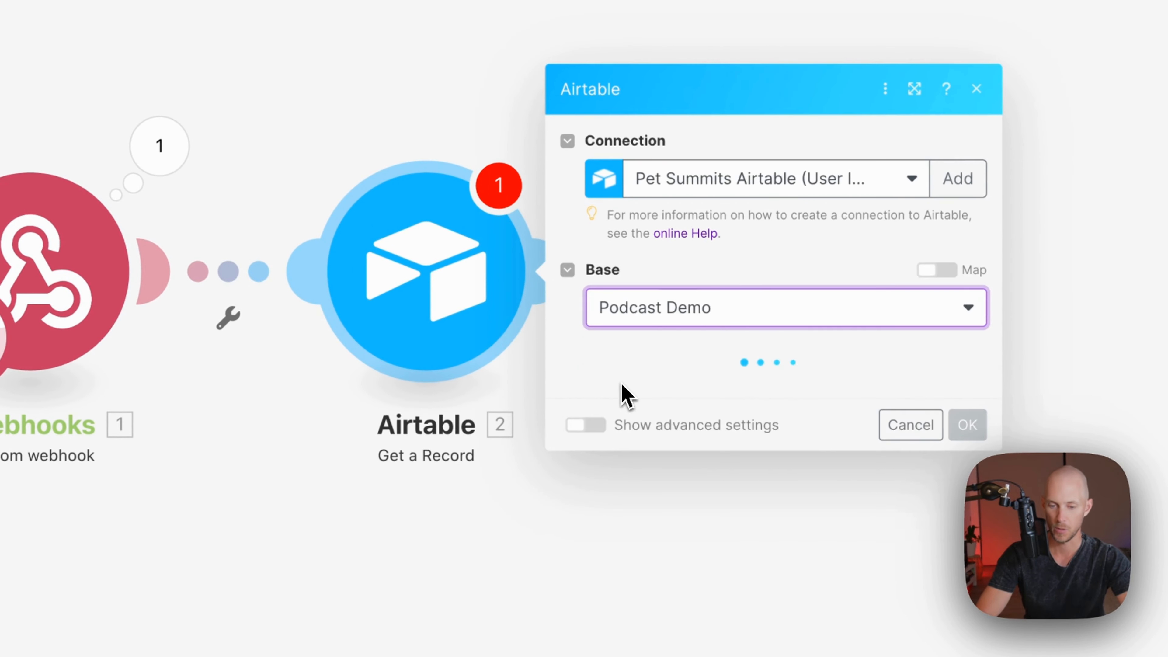
pyautogui.click(664, 392)
pyautogui.click(657, 425)
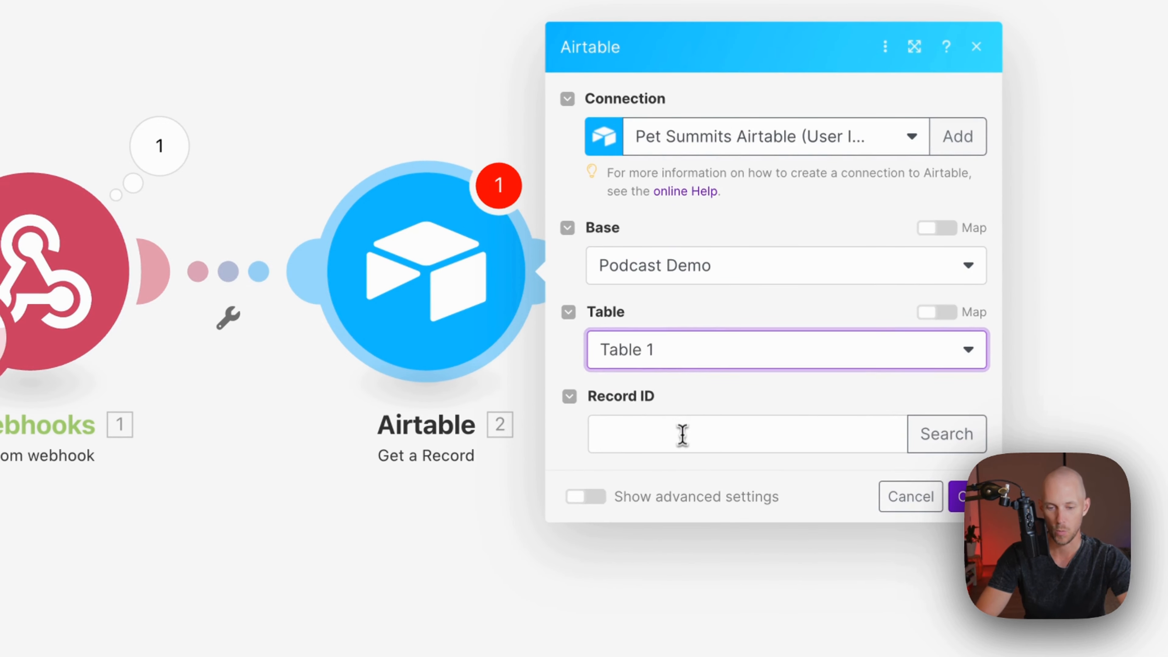
pyautogui.click(682, 434)
pyautogui.click(925, 420)
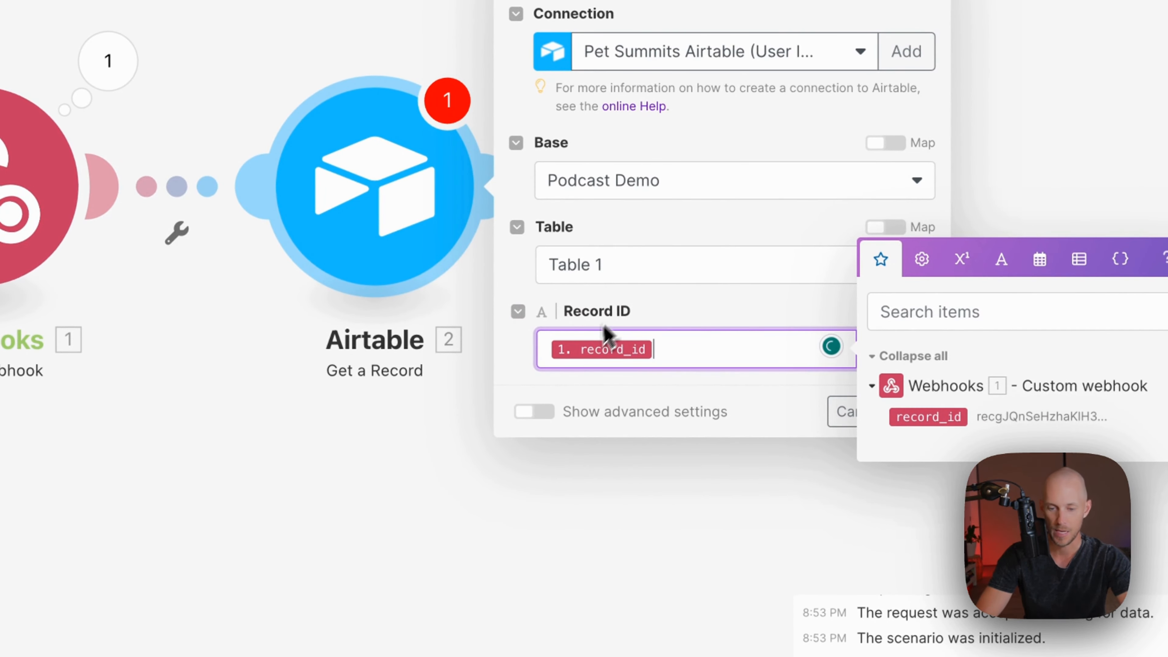
pyautogui.click(717, 322)
pyautogui.click(914, 412)
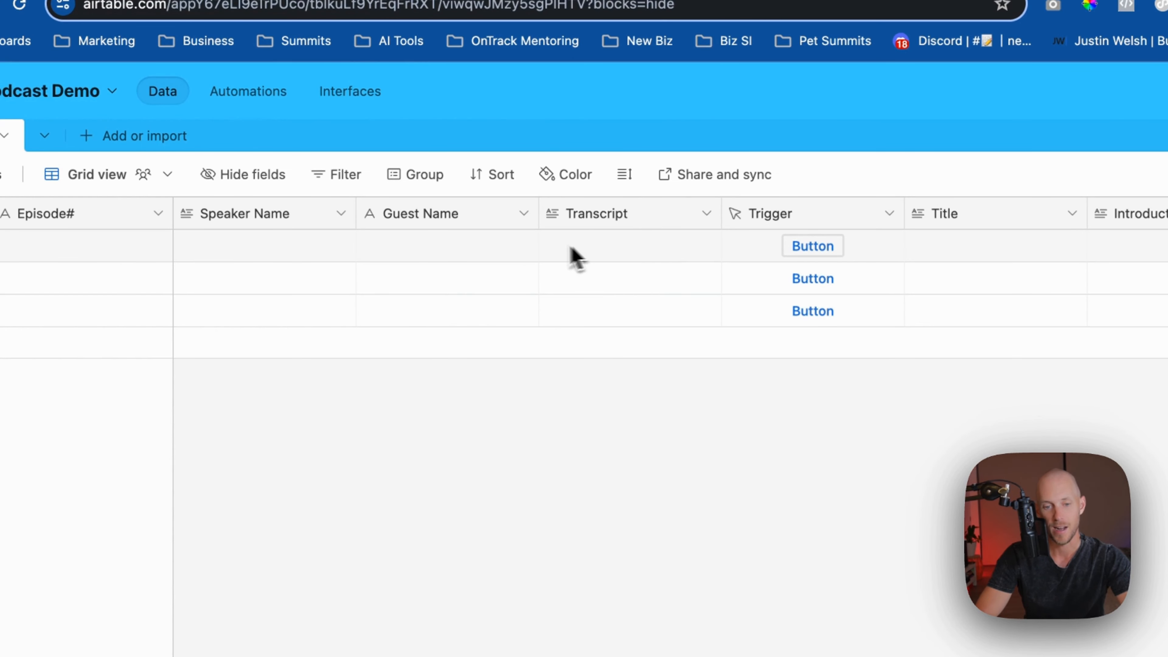
pyautogui.click(71, 252)
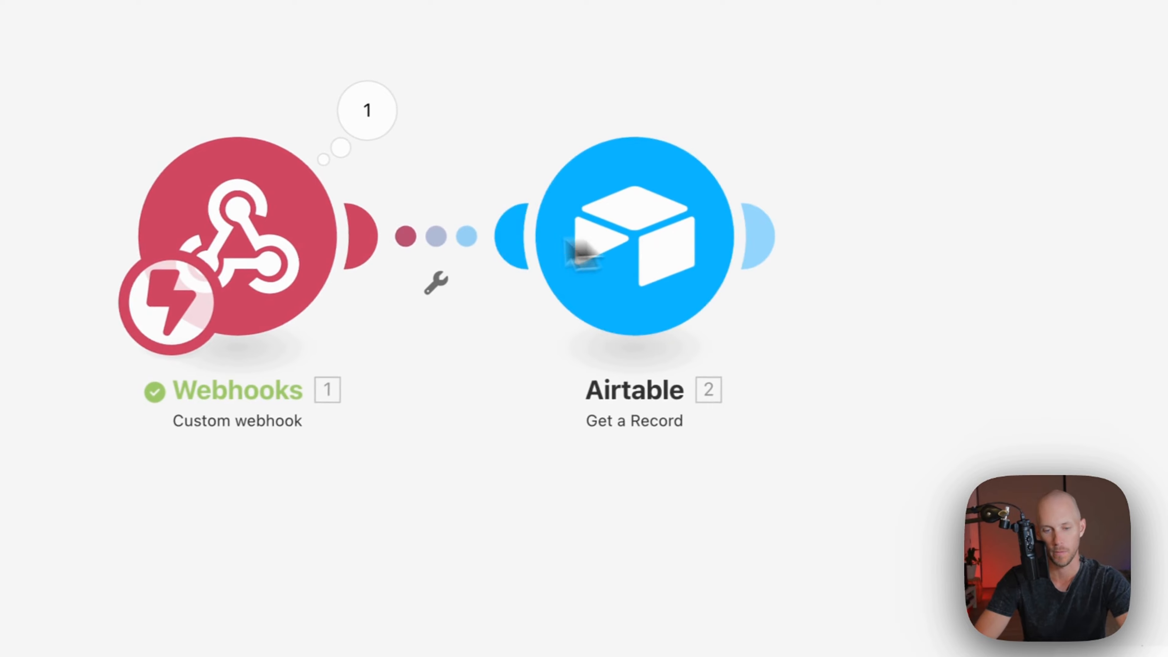
# Run the scenario once from the first record's Trigger button and inspect the returned episode 001 Transcript
pyautogui.click(153, 556)
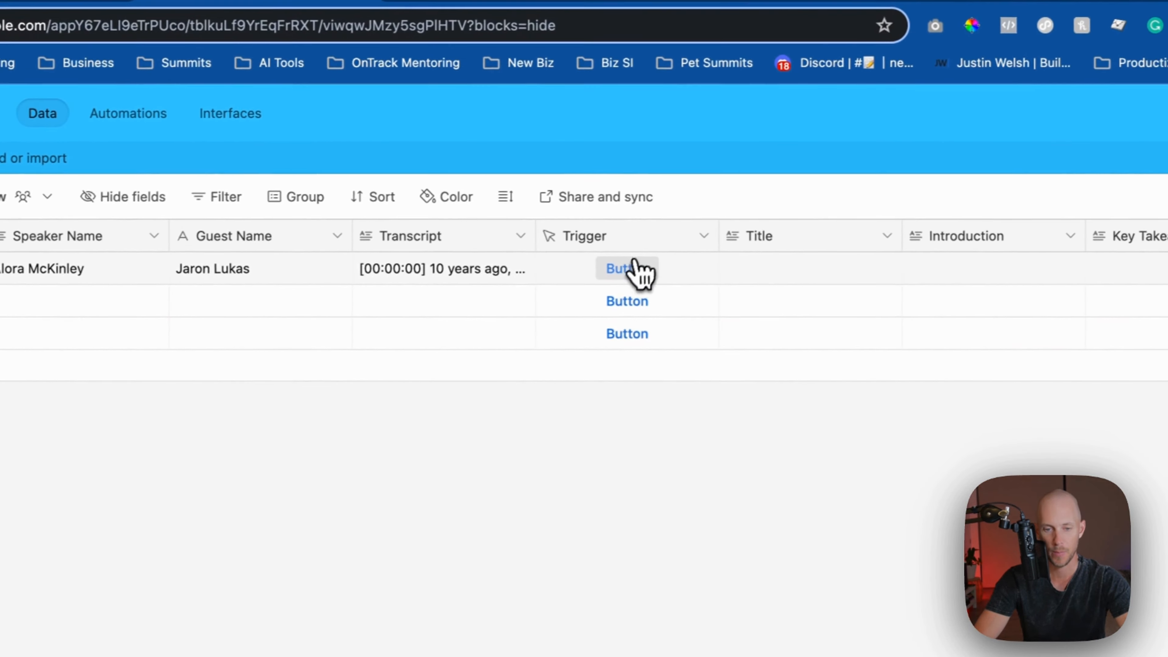
pyautogui.click(634, 269)
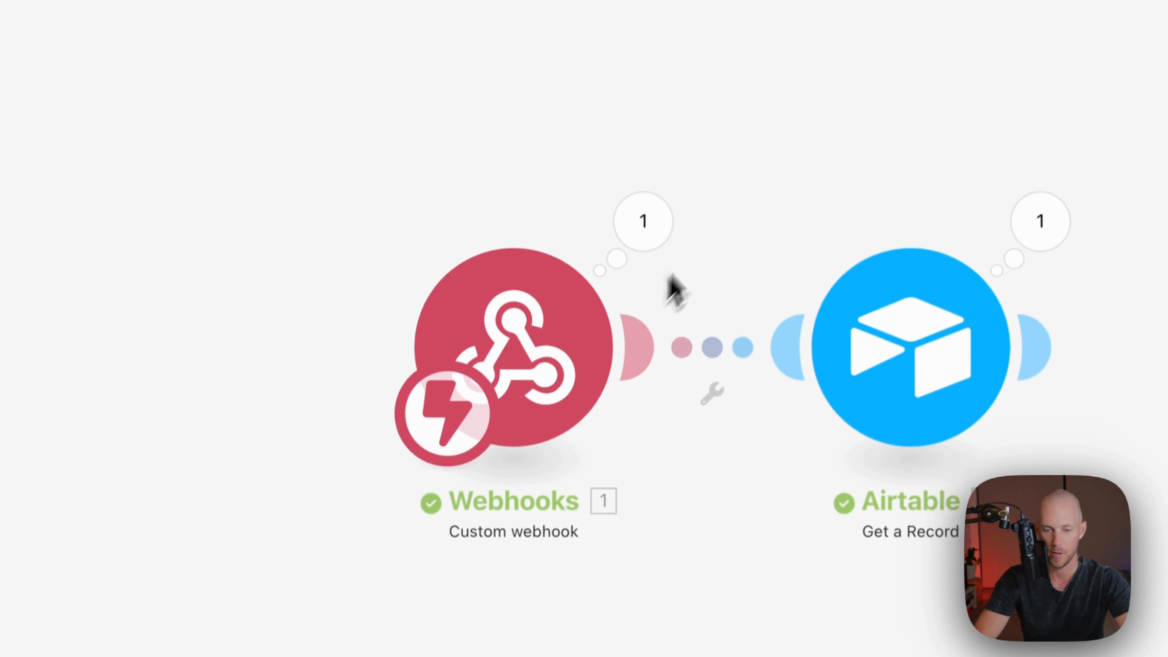
pyautogui.click(1040, 228)
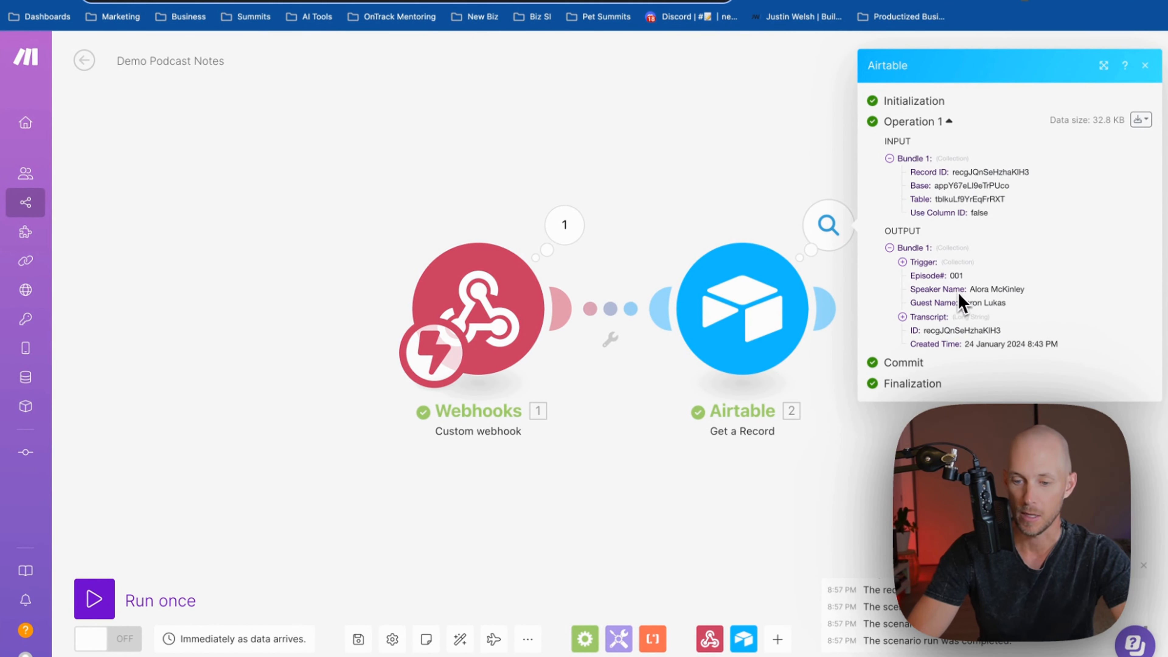
pyautogui.click(902, 317)
pyautogui.click(902, 316)
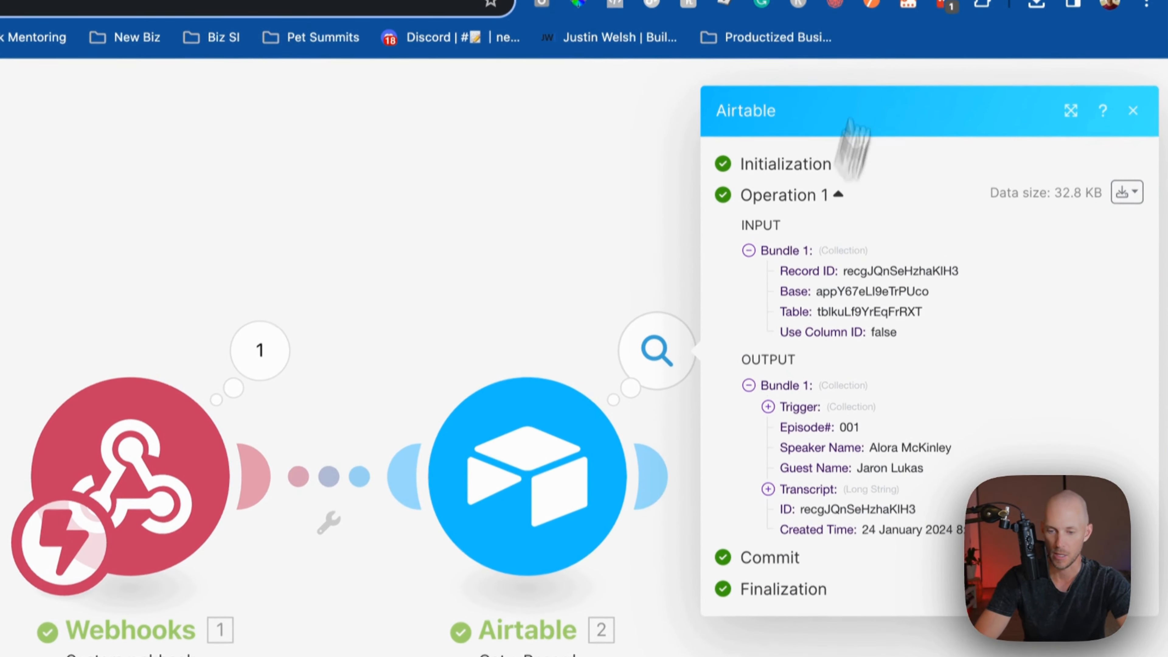
pyautogui.click(1132, 105)
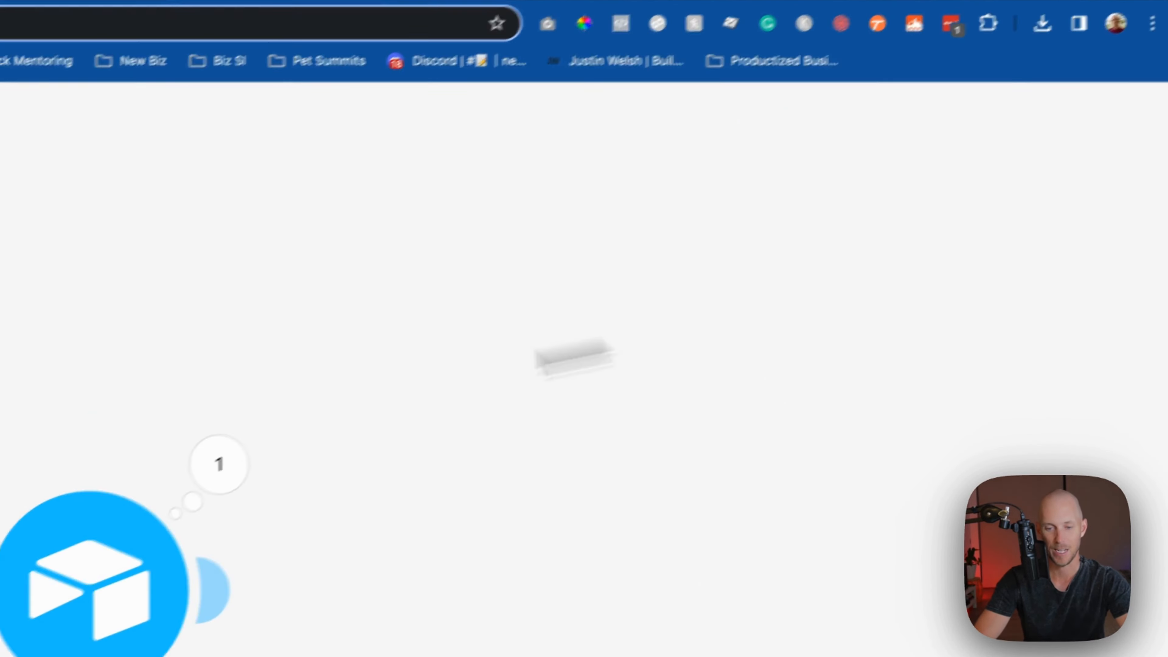
pyautogui.click(653, 504)
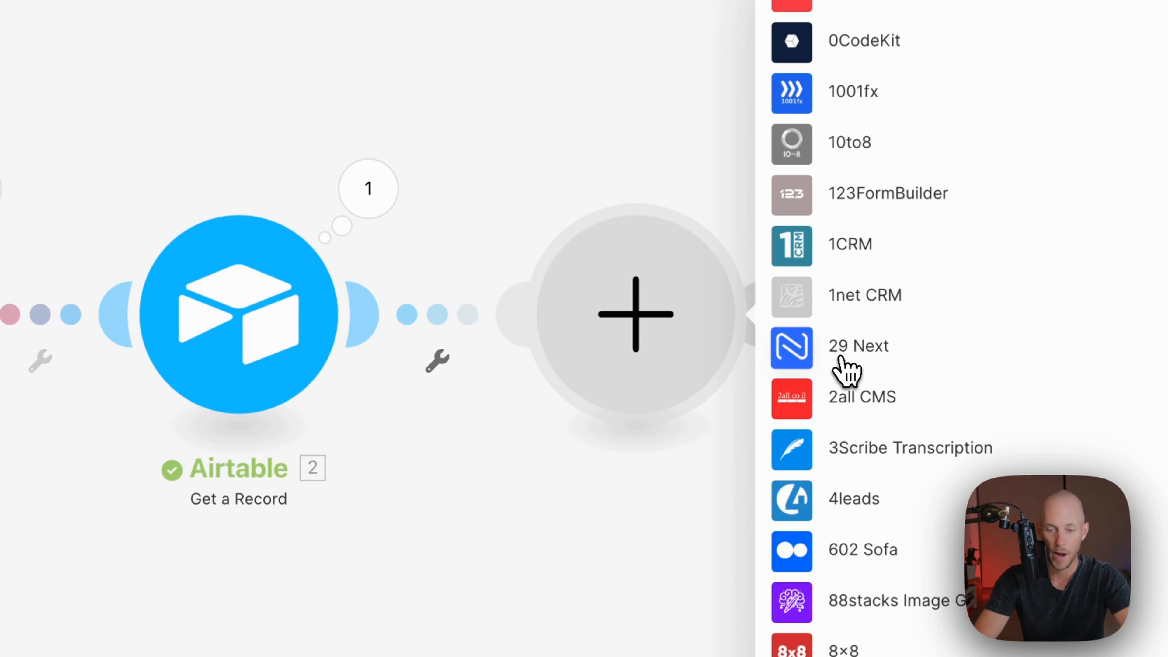
# Add a Flow Control Router after the Airtable step, splitting the flow into two branches
pyautogui.write('router')
pyautogui.click(858, 316)
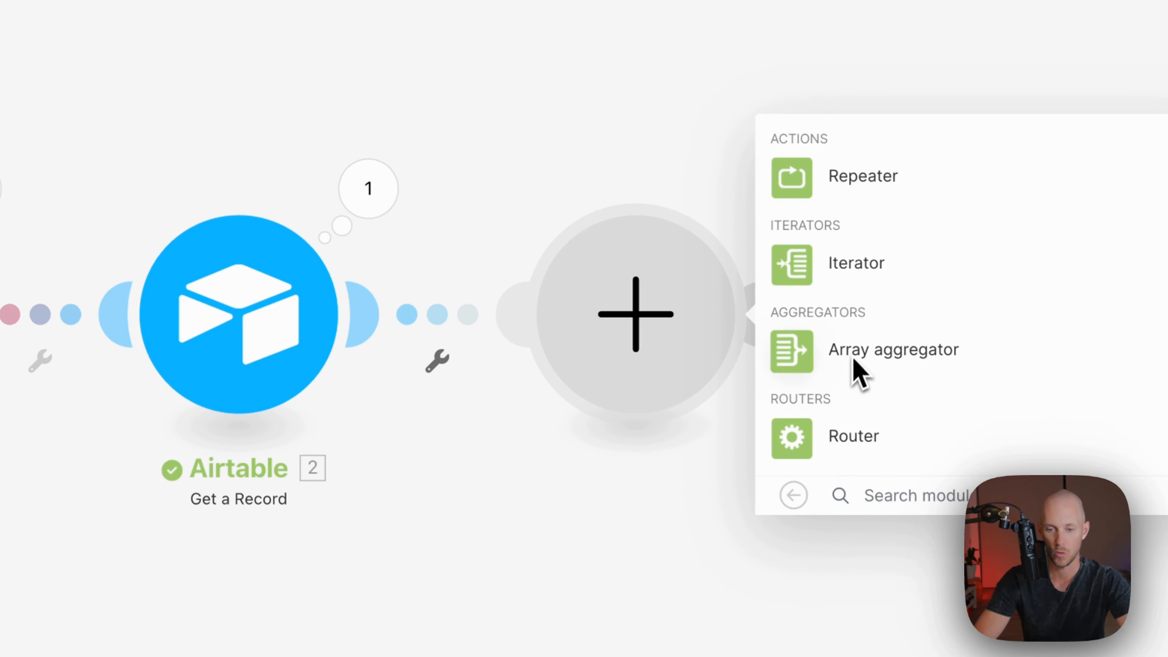
pyautogui.click(811, 451)
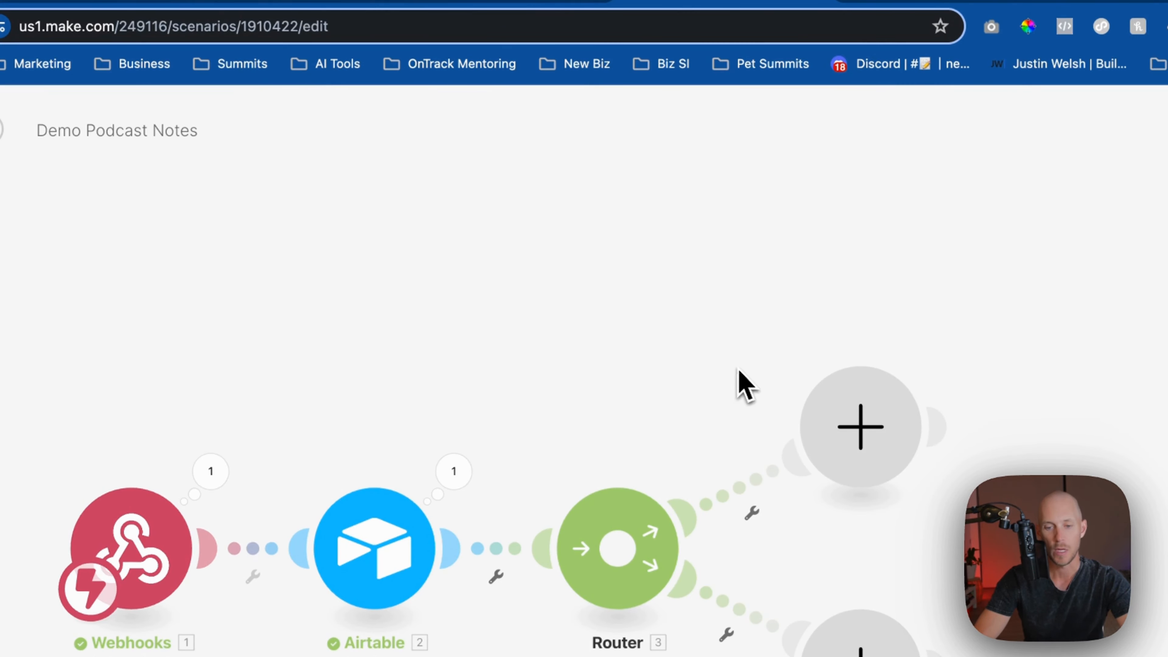
# Add a module on the Router's upper branch and choose the OpenAI app
pyautogui.click(860, 426)
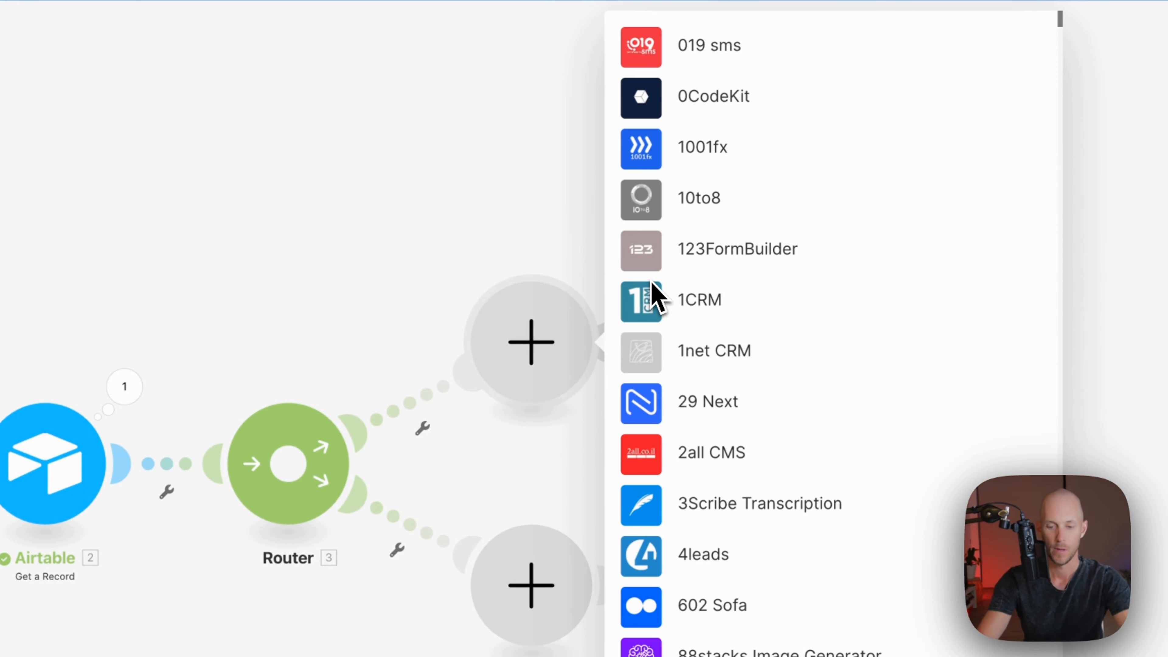
pyautogui.write('openai')
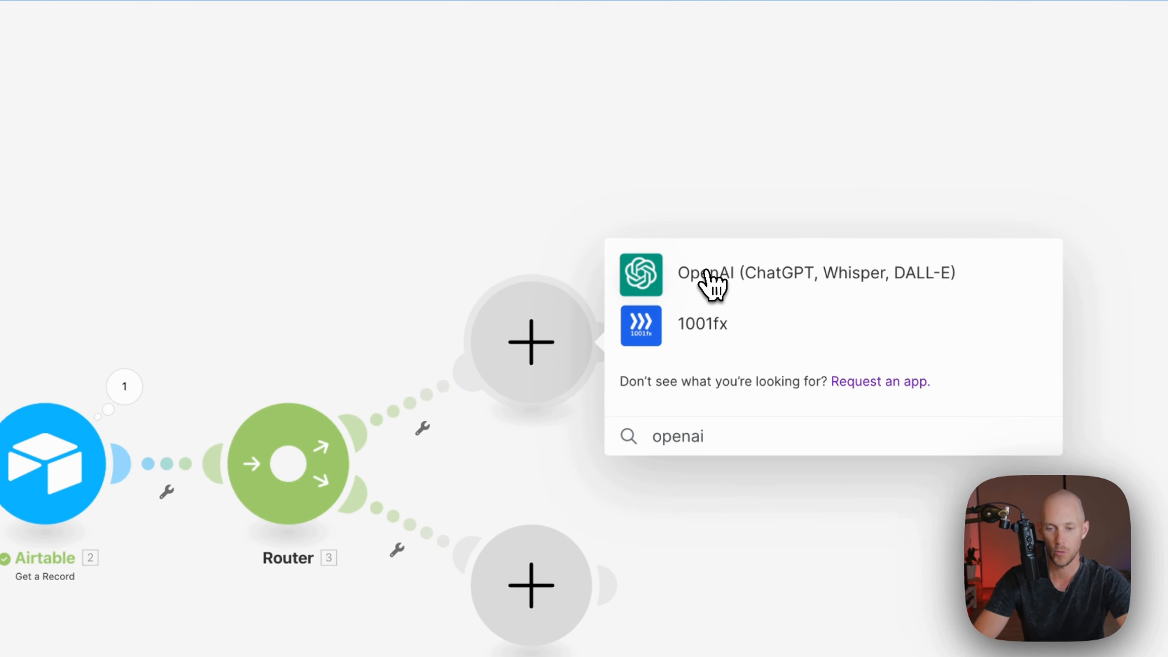
pyautogui.click(712, 280)
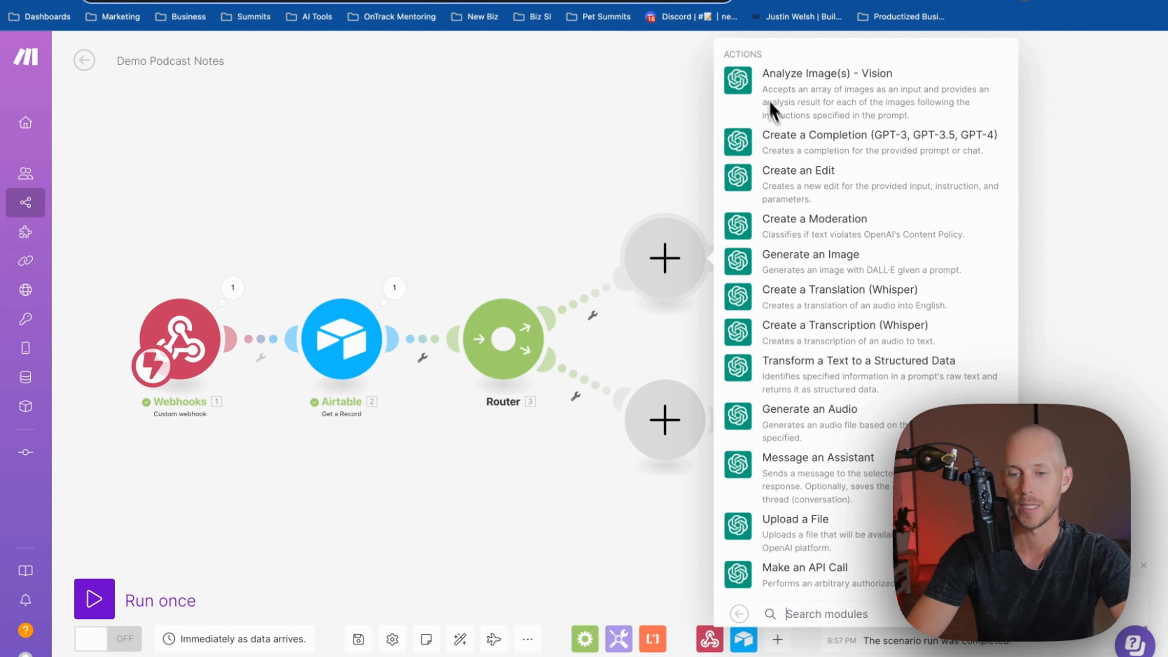
# Add an OpenAI Create a Completion module on gpt-3.5-turbo-16k with a first message of role System
pyautogui.click(808, 145)
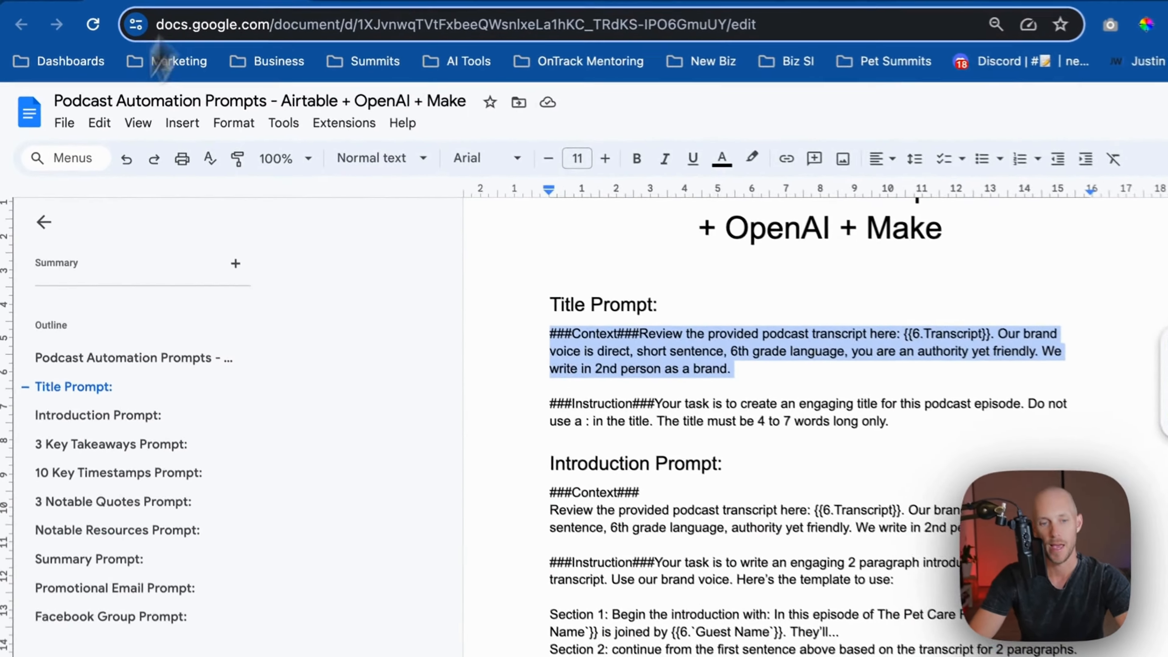
pyautogui.moveTo(557, 342); pyautogui.dragTo(690, 393)
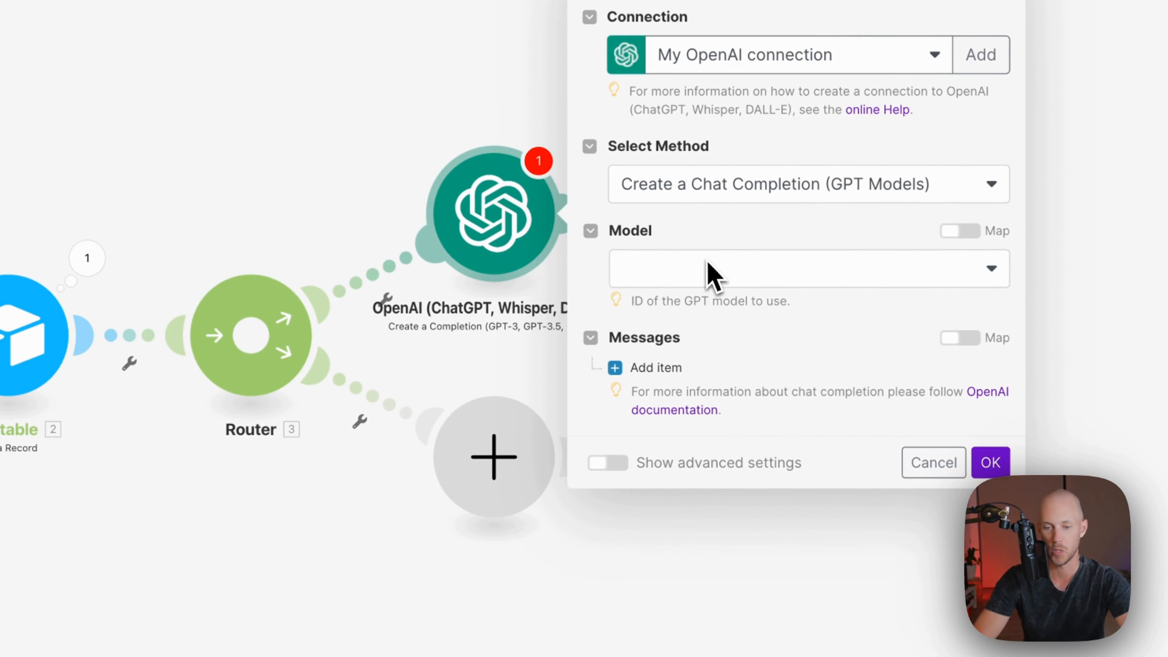
pyautogui.click(665, 274)
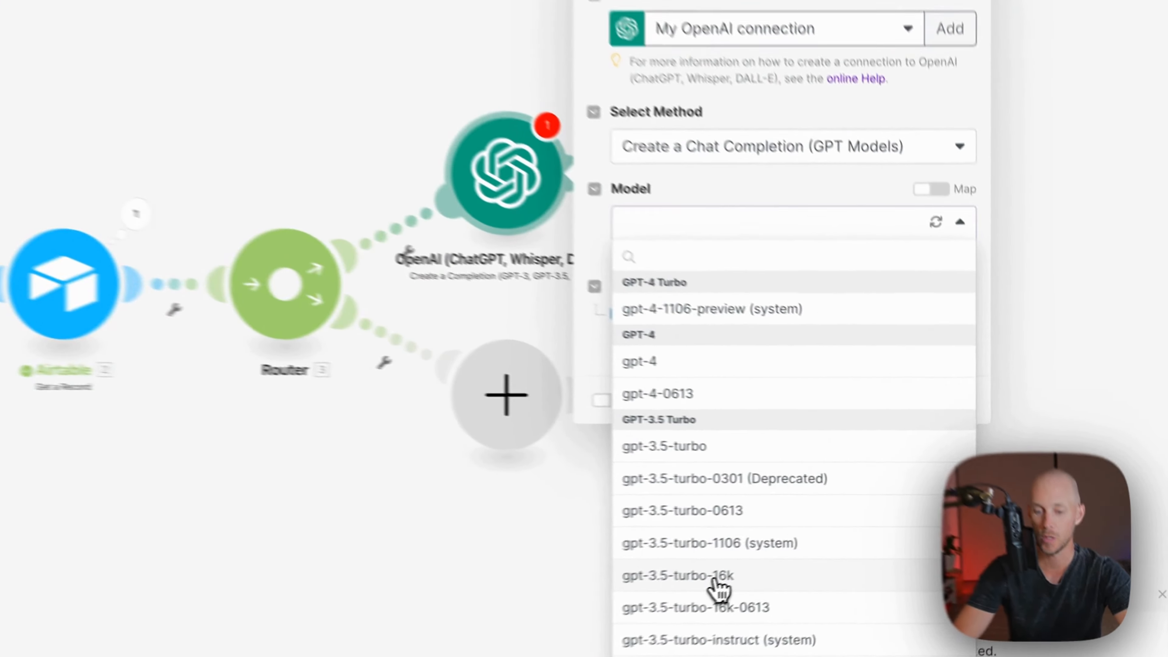
pyautogui.click(817, 552)
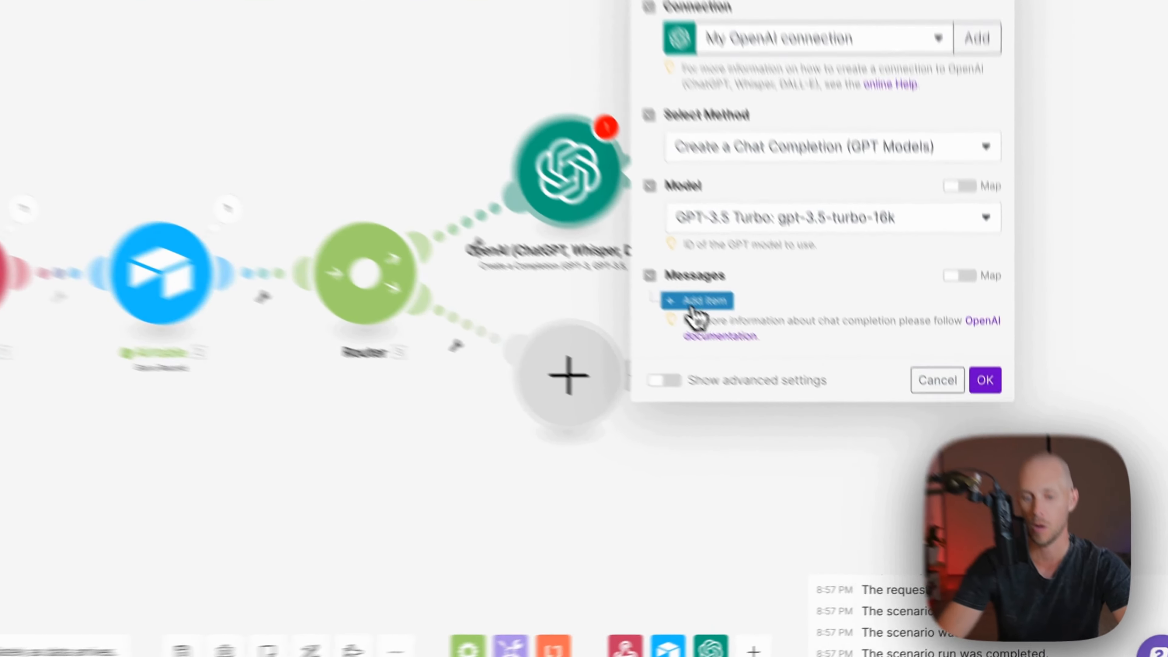
pyautogui.click(754, 360)
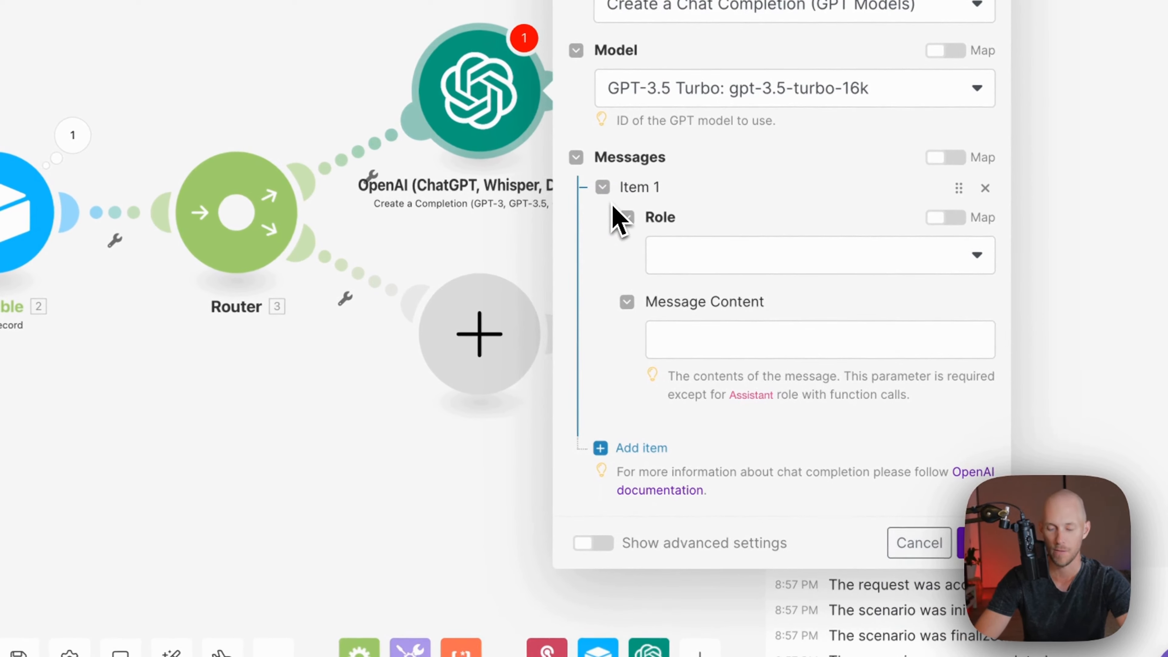
pyautogui.click(690, 264)
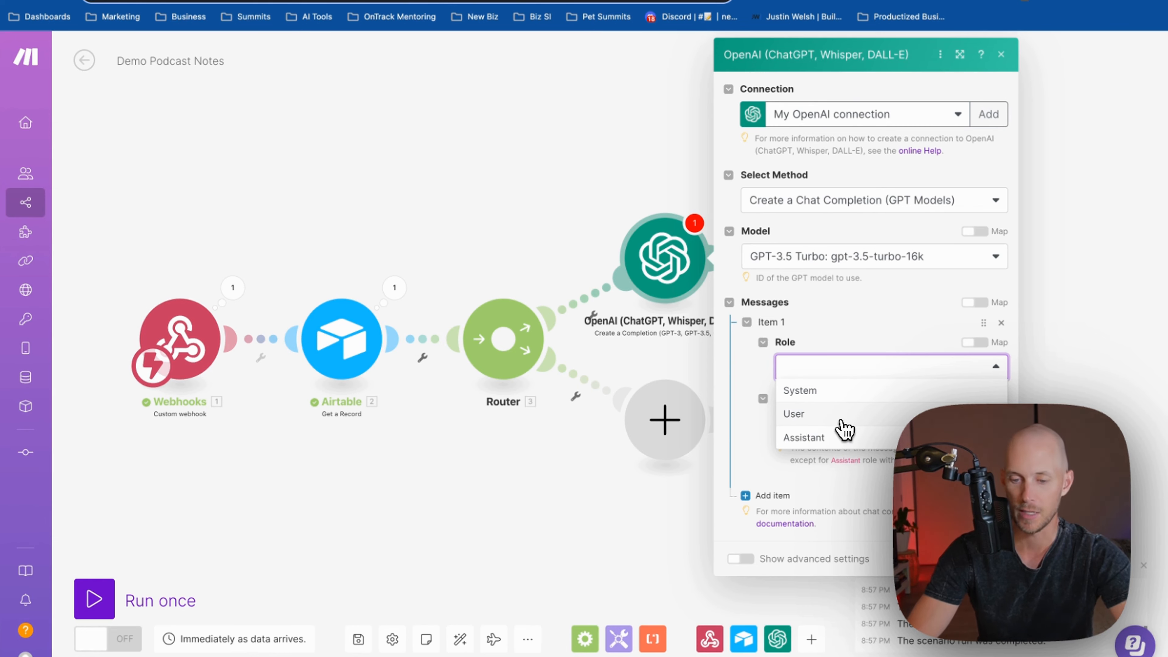
pyautogui.click(828, 390)
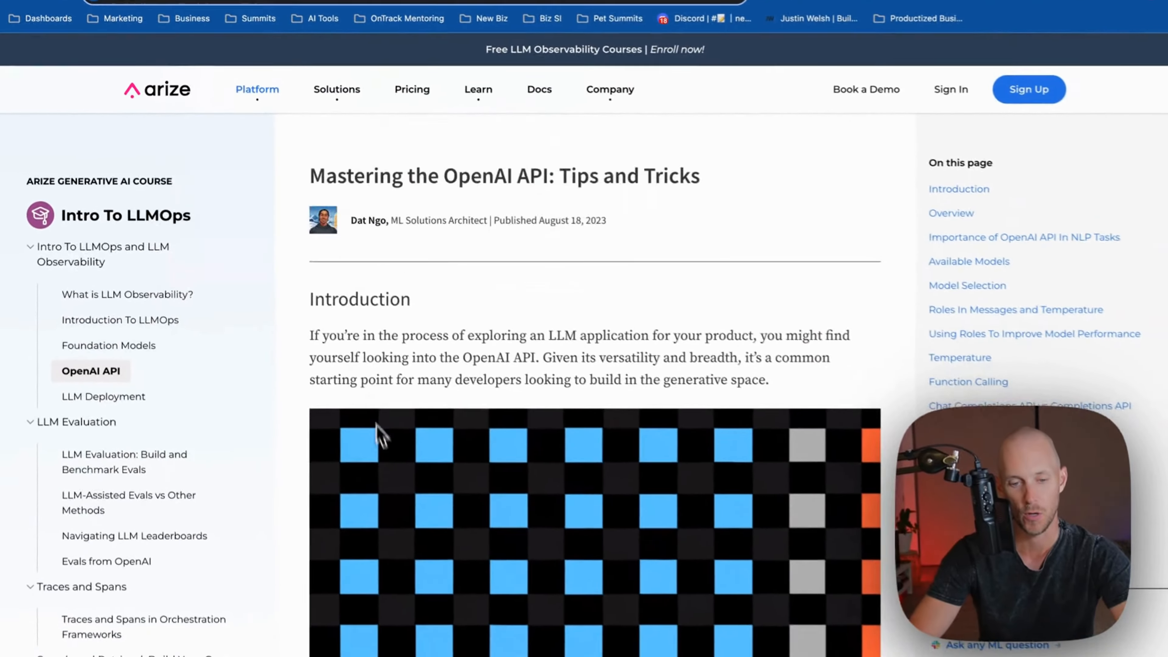
# Scroll the Arize OpenAI API tips article down to 'Explanation of Roles in Messages'
pyautogui.scroll(-15, 381, 437)
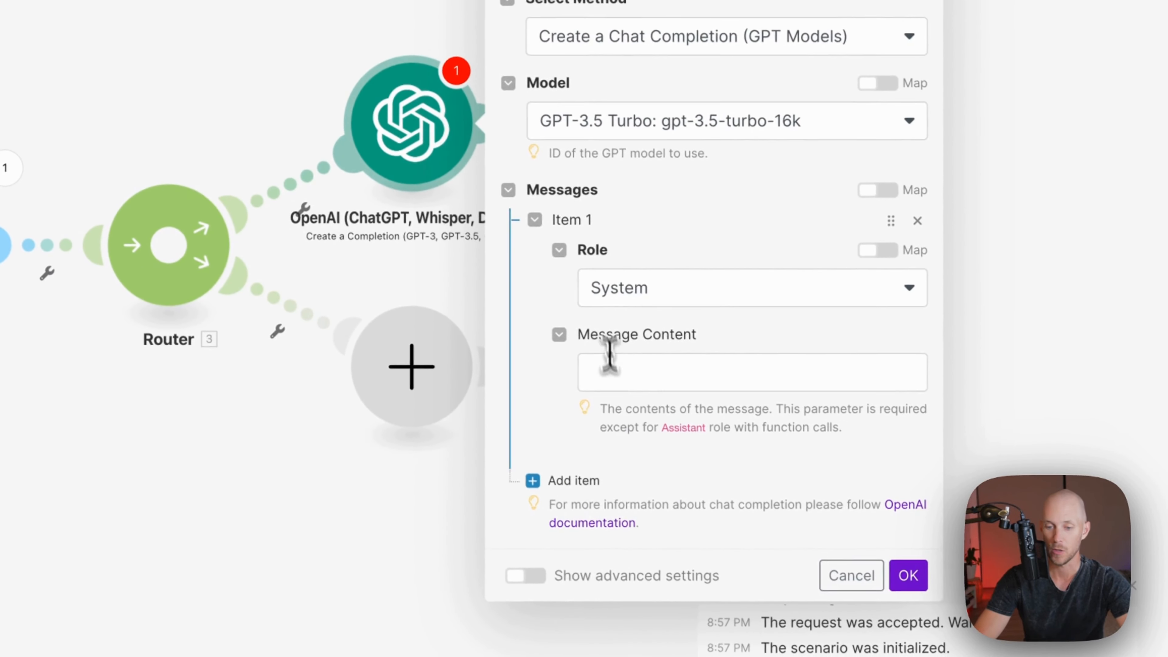
# Paste the brand-voice context prompt into the System message and map Airtable's Transcript into it
pyautogui.click(609, 367)
pyautogui.write('###Context###Review the provided podcast transcript here: 6.Transcript. Our brand voice is direct, short sentence, 6th grade language, you are an authority yet friendly. We write in 2nd person as a brand.')
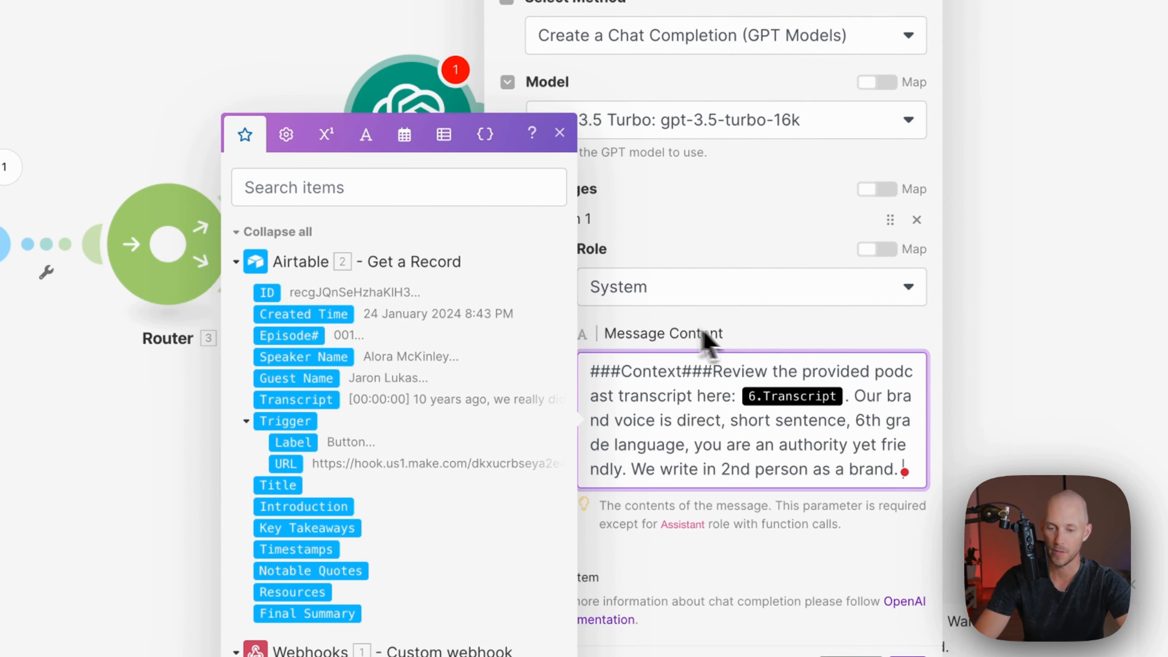
pyautogui.click(708, 333)
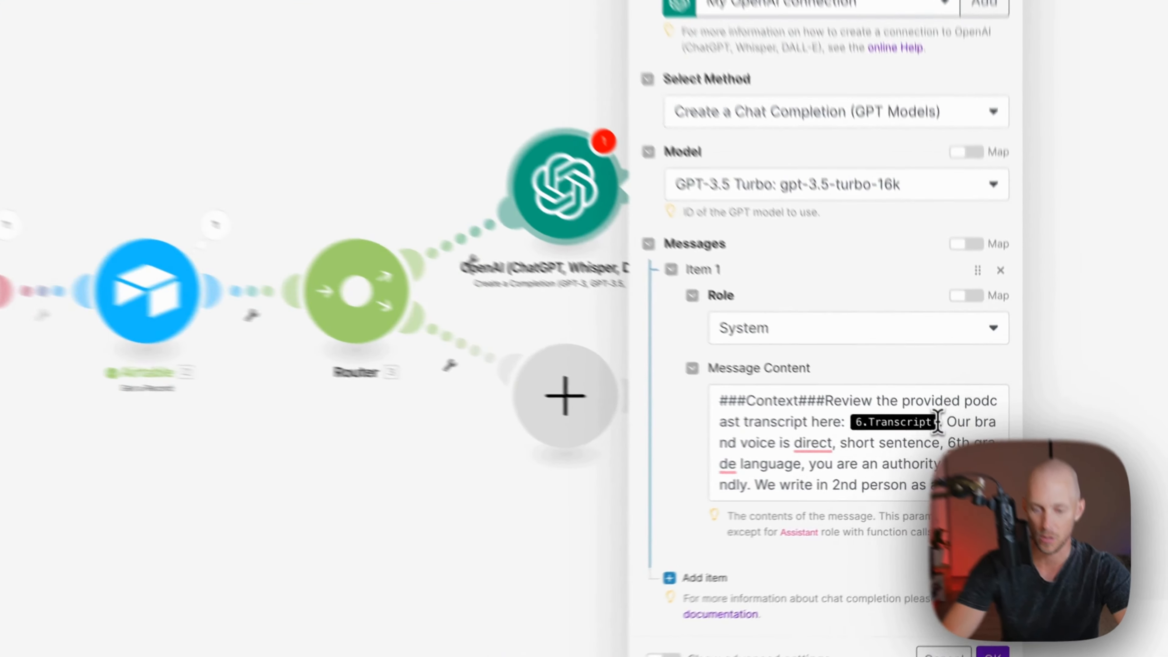
pyautogui.click(989, 462)
pyautogui.press('BackSpace')
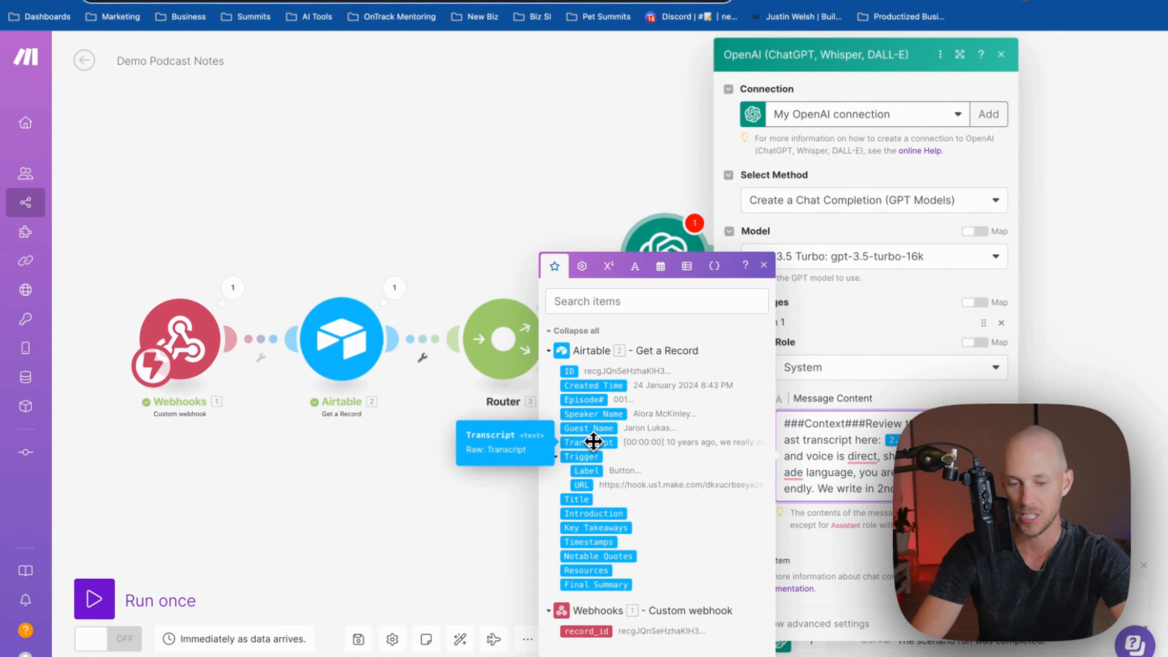
pyautogui.click(433, 387)
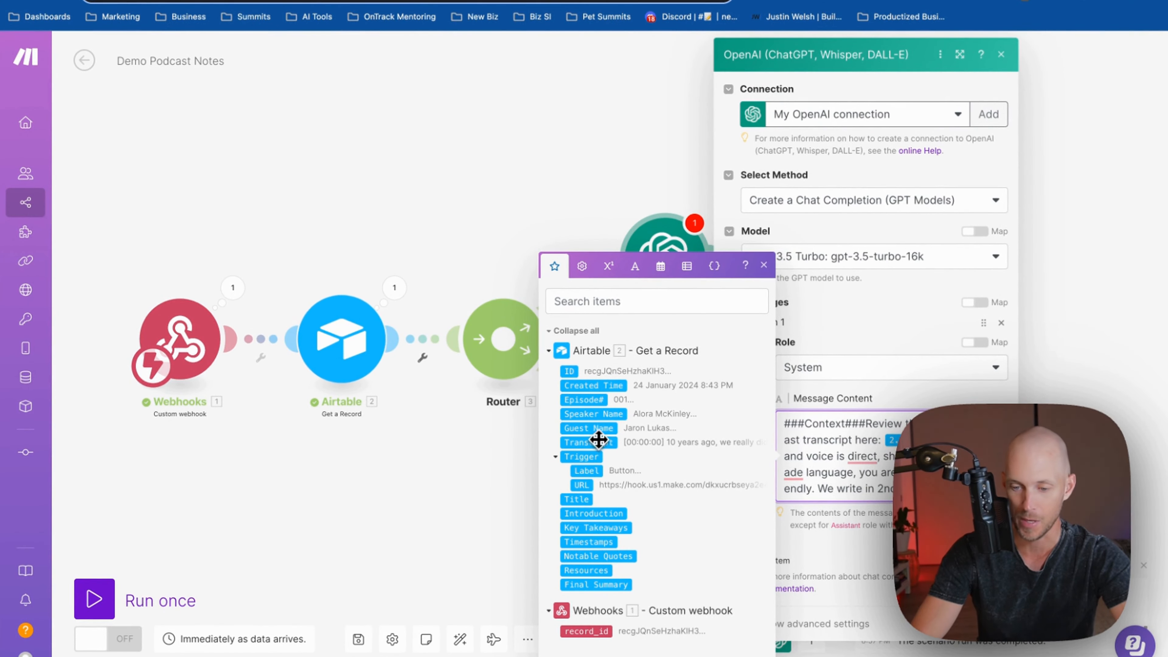
pyautogui.click(890, 571)
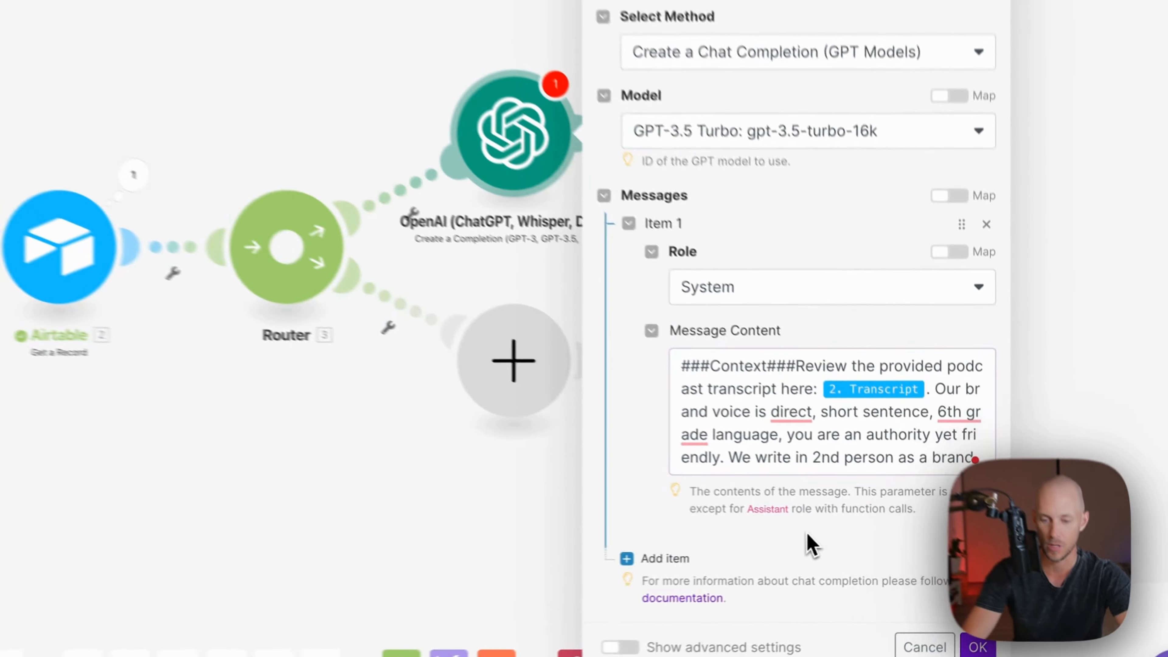
# Add a second, User-role message carrying the ###Instruction### prompt asking for a 4–7 word title
pyautogui.click(765, 562)
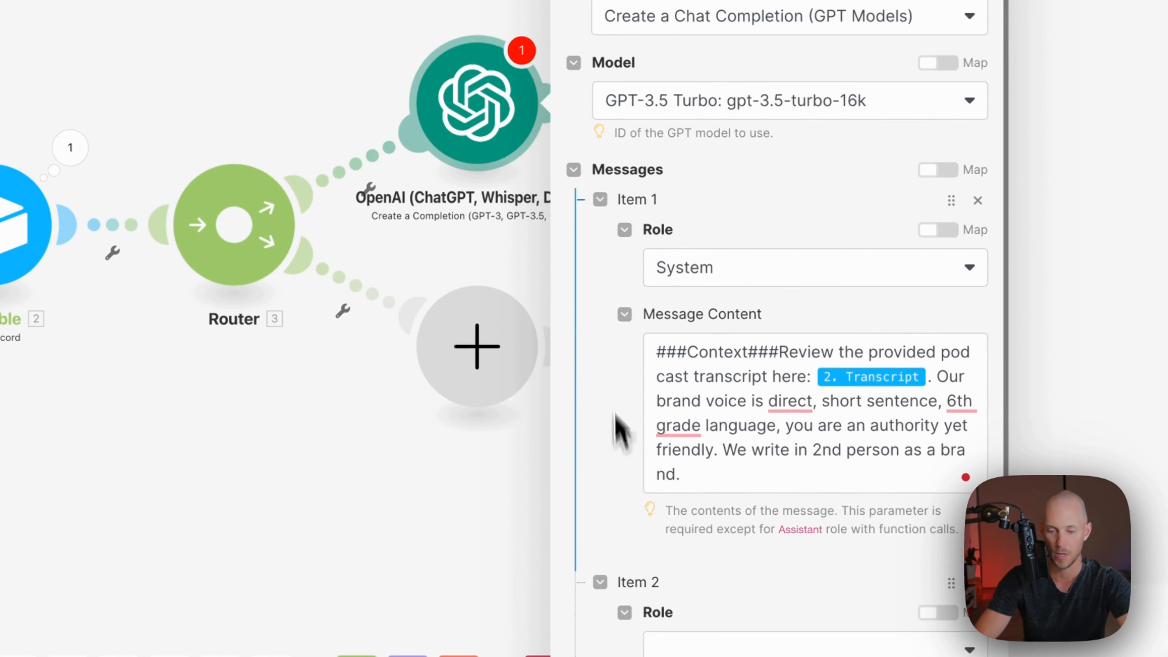
pyautogui.scroll(-5, 616, 414)
pyautogui.click(690, 413)
pyautogui.click(687, 483)
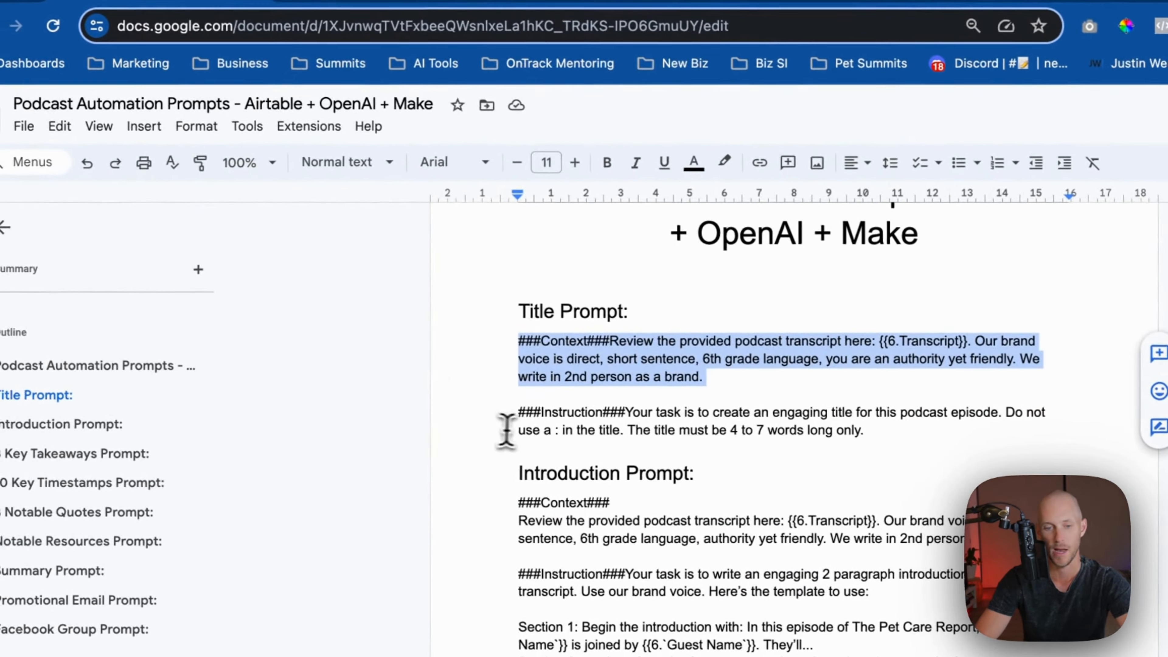
pyautogui.moveTo(519, 412); pyautogui.dragTo(975, 438)
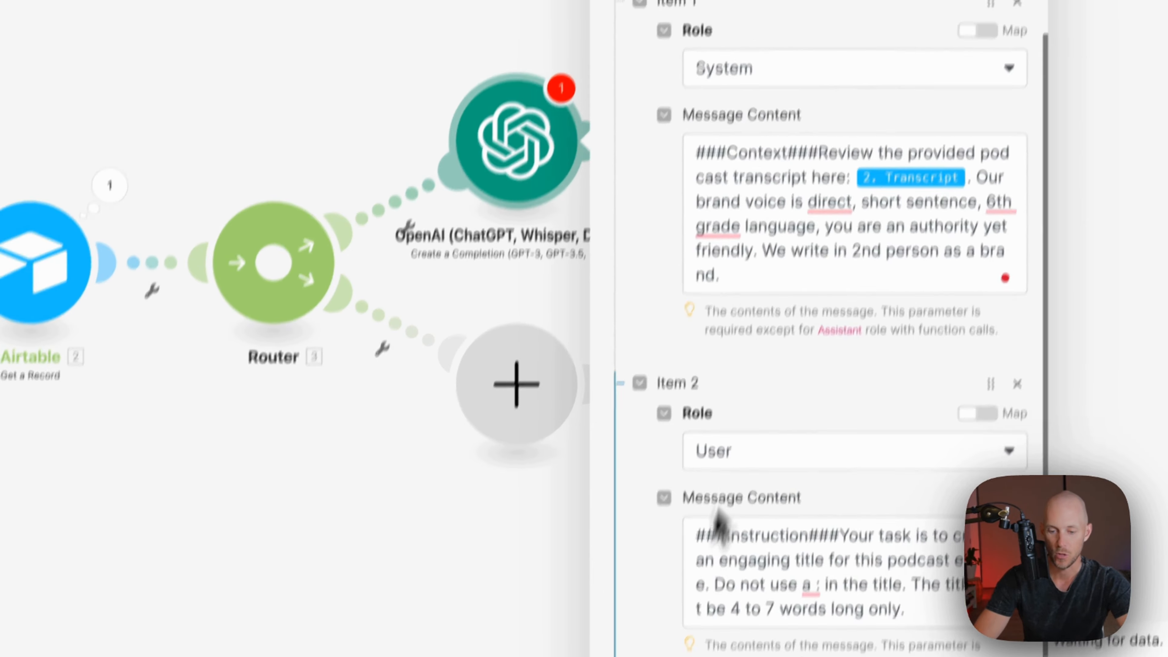
pyautogui.scroll(-2, 715, 524)
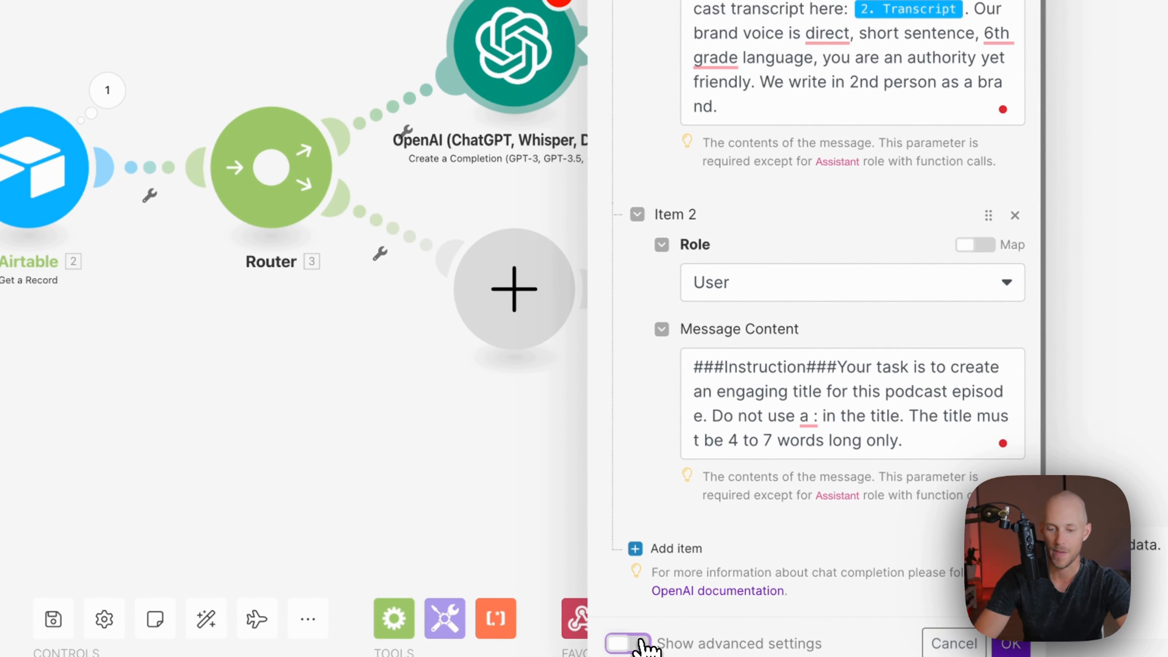
# Review the OpenAI module's advanced settings, then start a web search for 'openai token'
pyautogui.click(629, 643)
pyautogui.scroll(-12, 682, 496)
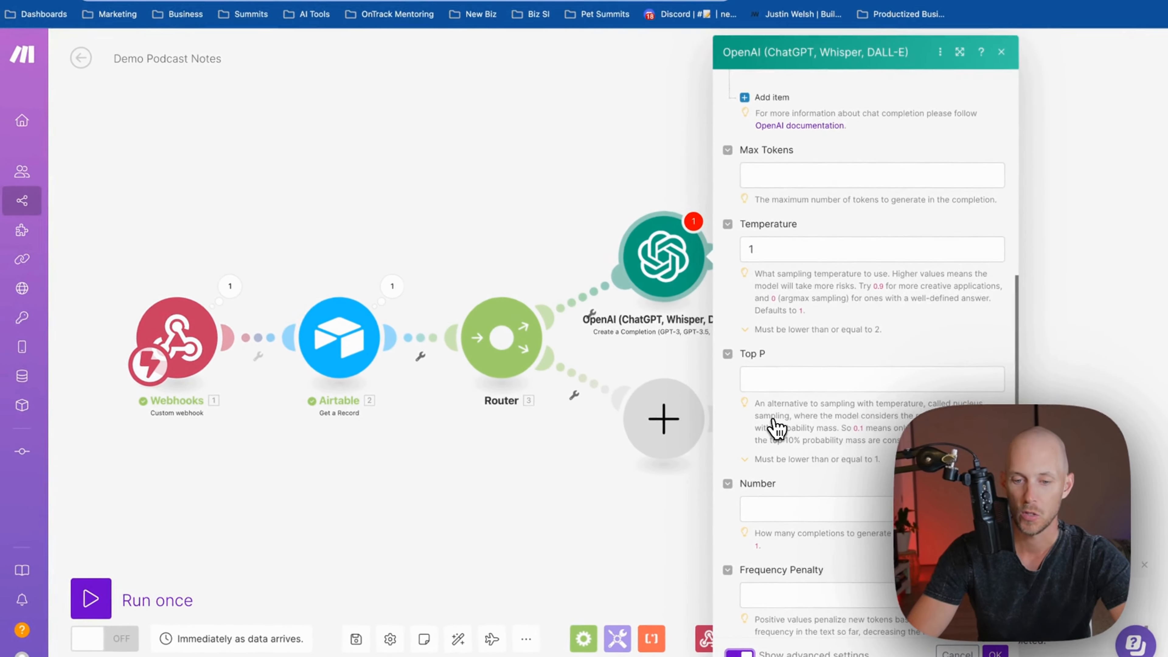
pyautogui.scroll(4, 696, 294)
pyautogui.scroll(5, 764, 226)
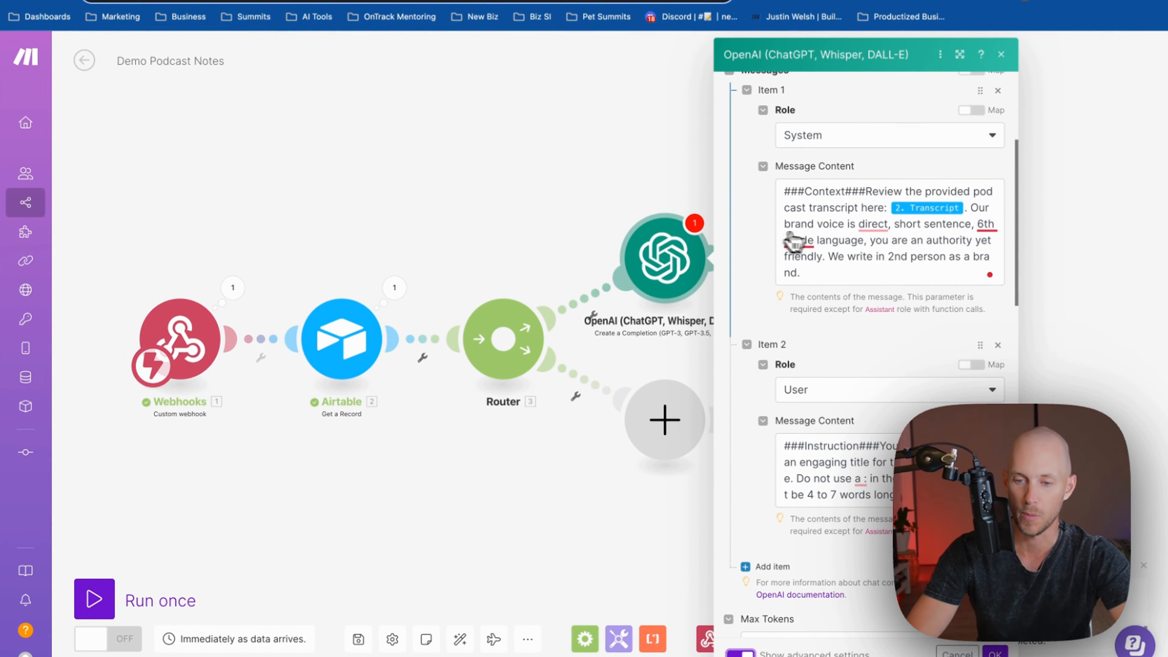
pyautogui.scroll(-4, 823, 226)
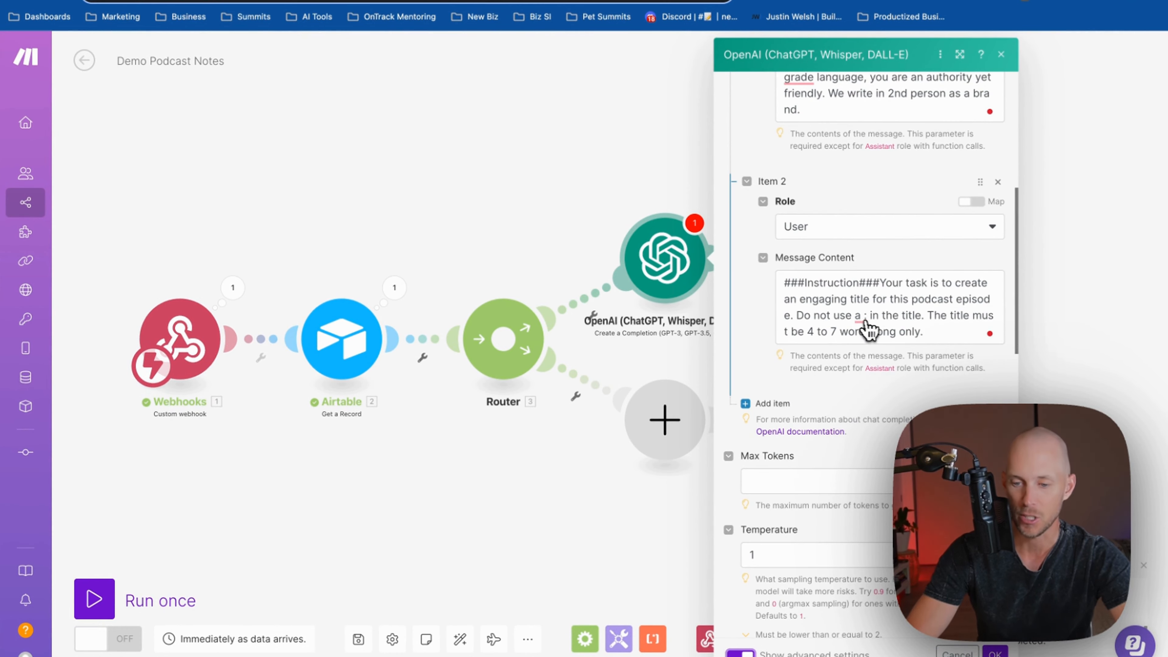
pyautogui.scroll(-5, 802, 316)
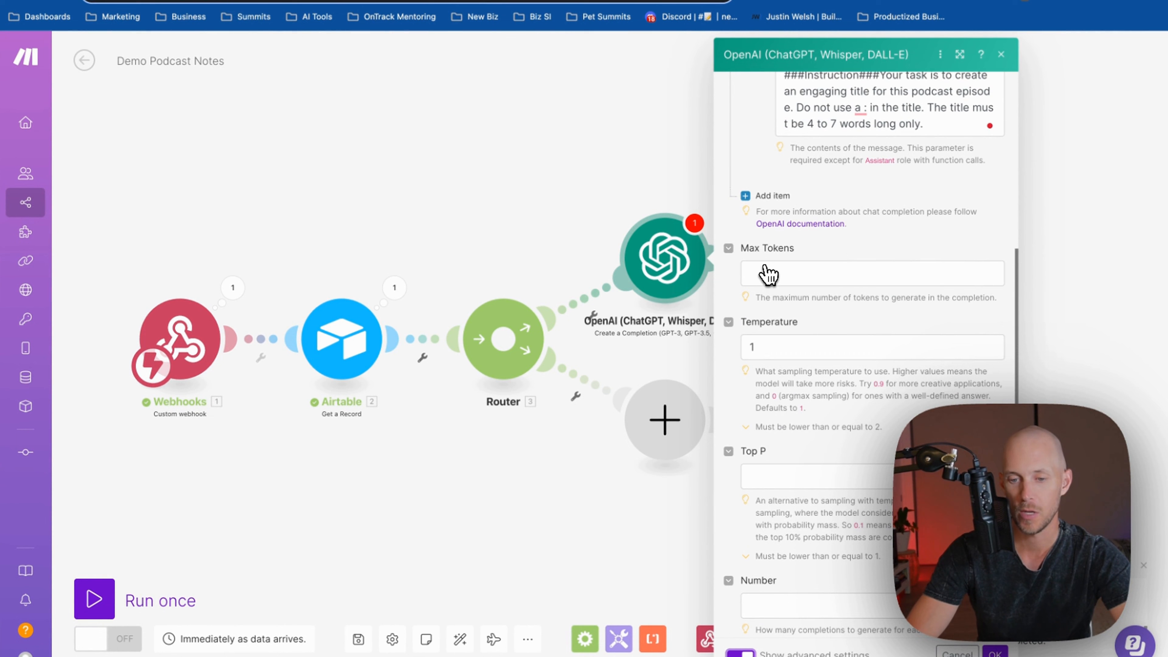
pyautogui.scroll(-1, 768, 274)
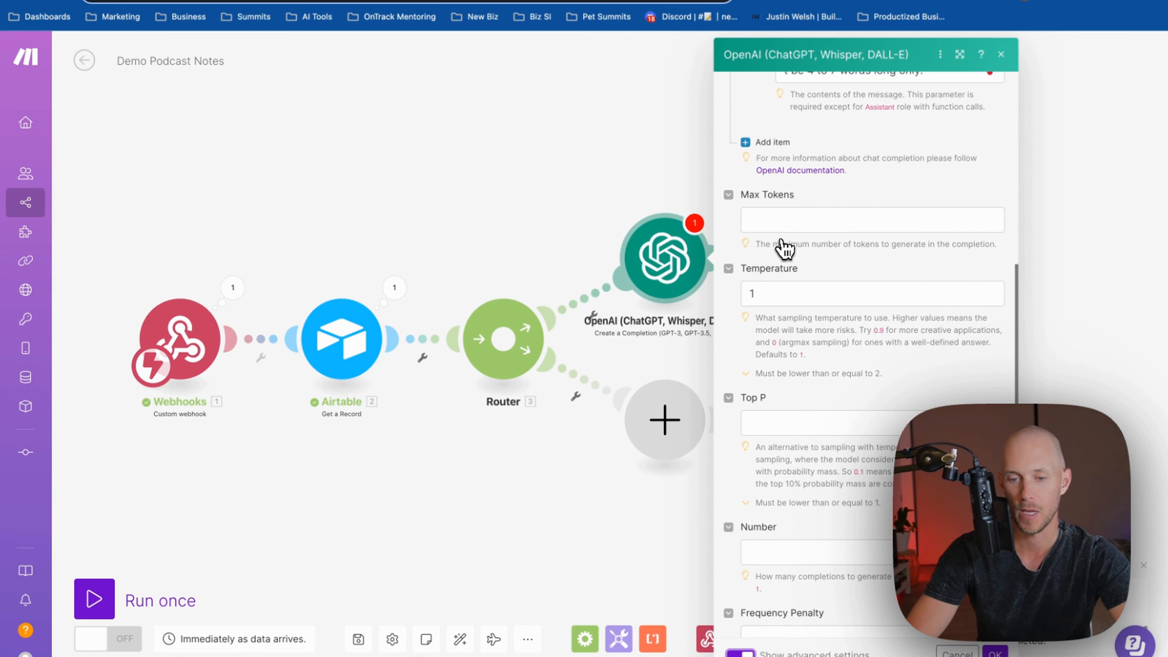
pyautogui.scroll(-1, 785, 220)
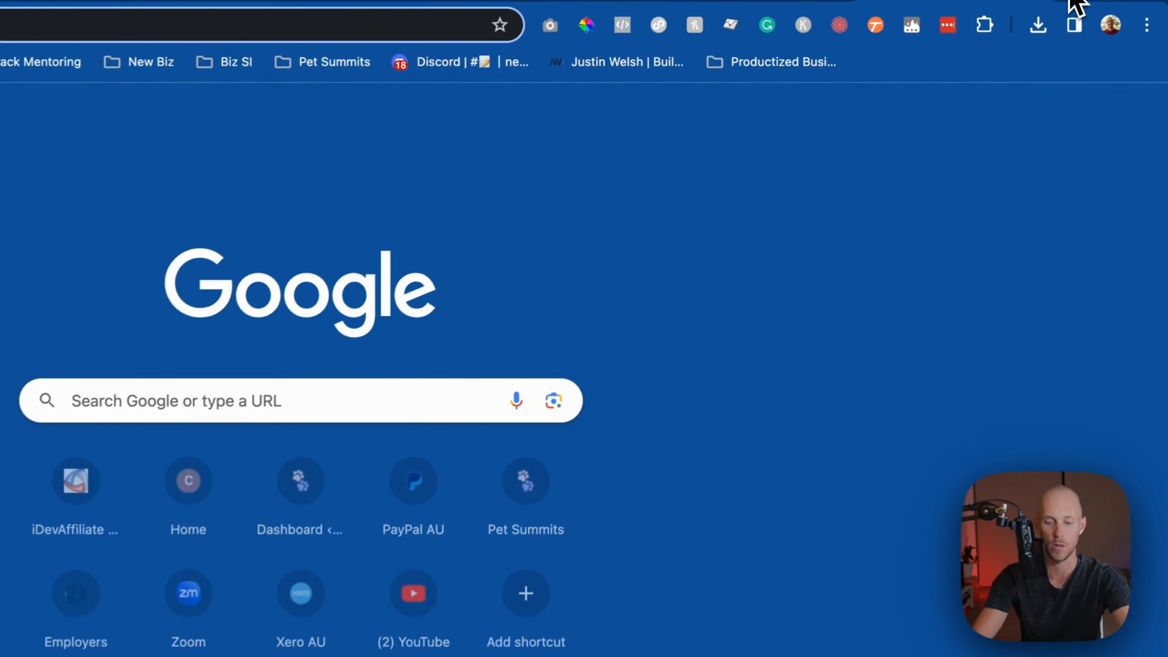
pyautogui.hotkey('ctrl', 'l')
pyautogui.write('openai token')
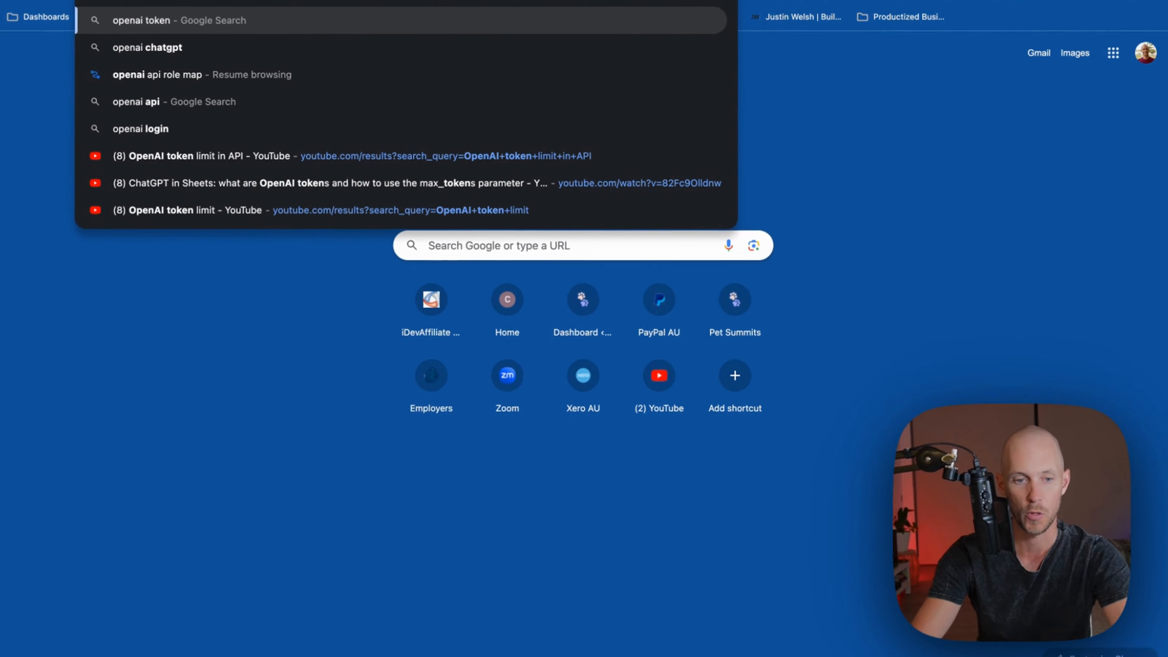
# Search 'openai token counter' and read OpenAI's Tokenizer page on how tokens are counted
pyautogui.press('Up')
pyautogui.press('Down')
pyautogui.press('Down')
pyautogui.press('Escape')
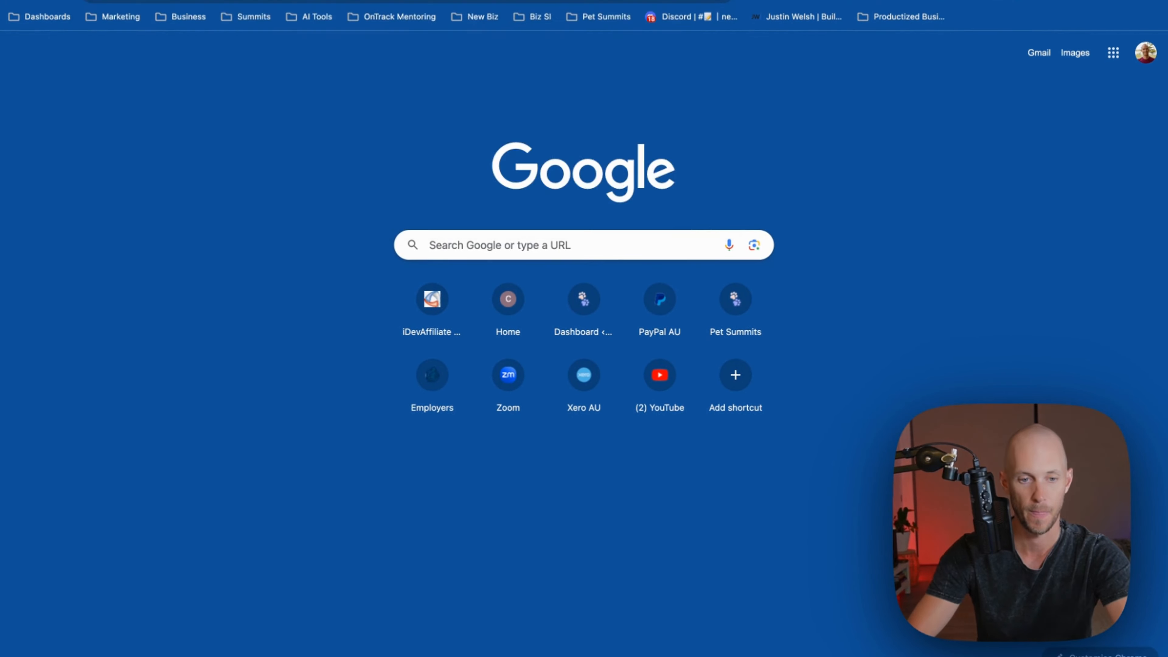
pyautogui.press('Return')
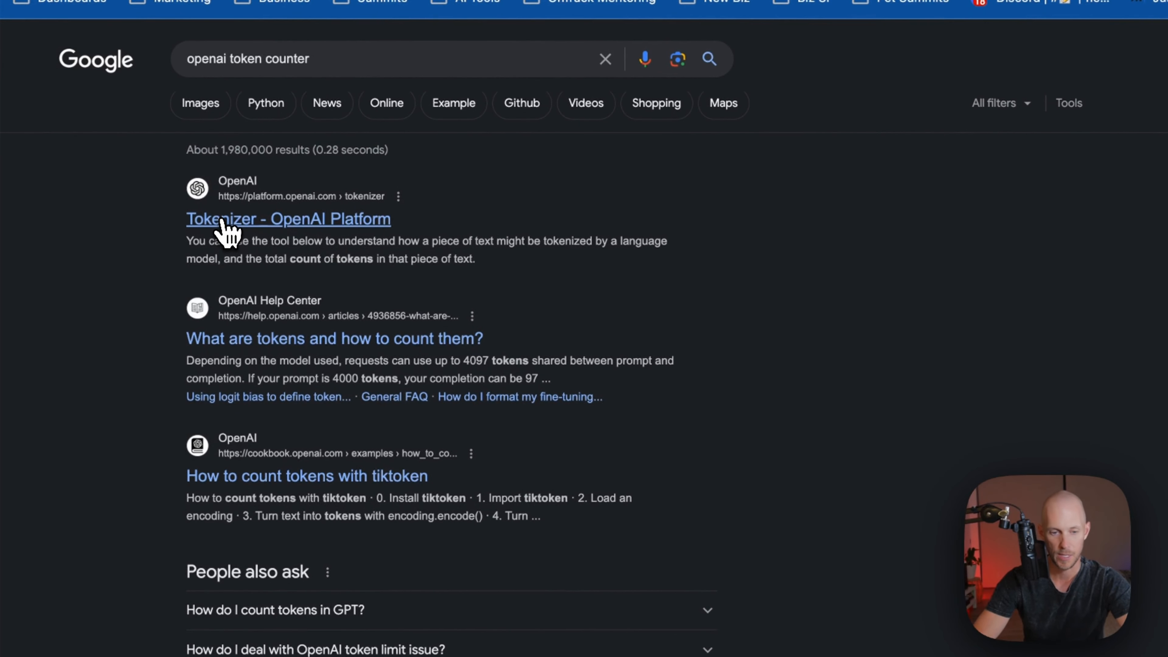
pyautogui.click(222, 221)
pyautogui.scroll(-4, 477, 263)
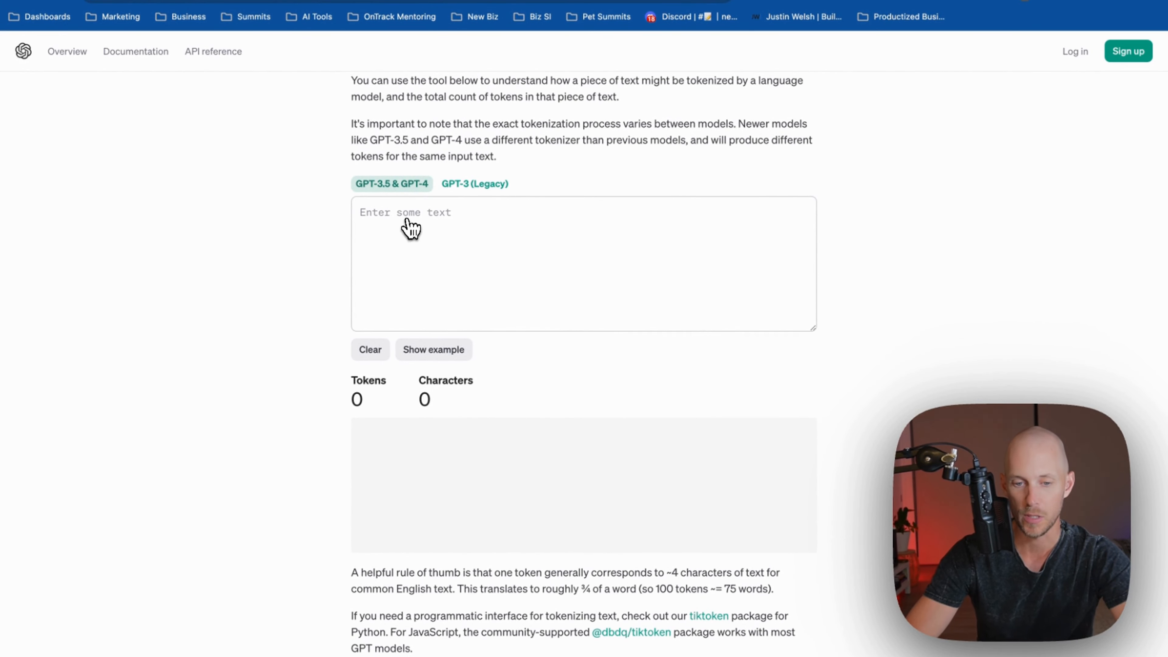
pyautogui.scroll(-1, 536, 347)
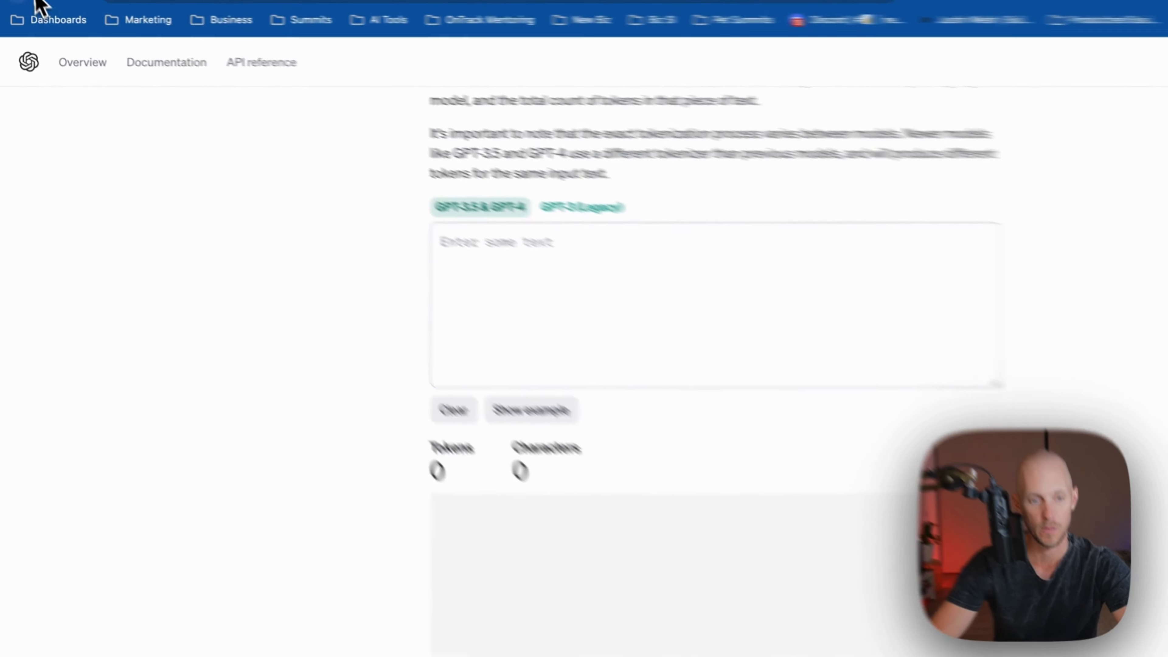
pyautogui.click(36, 5)
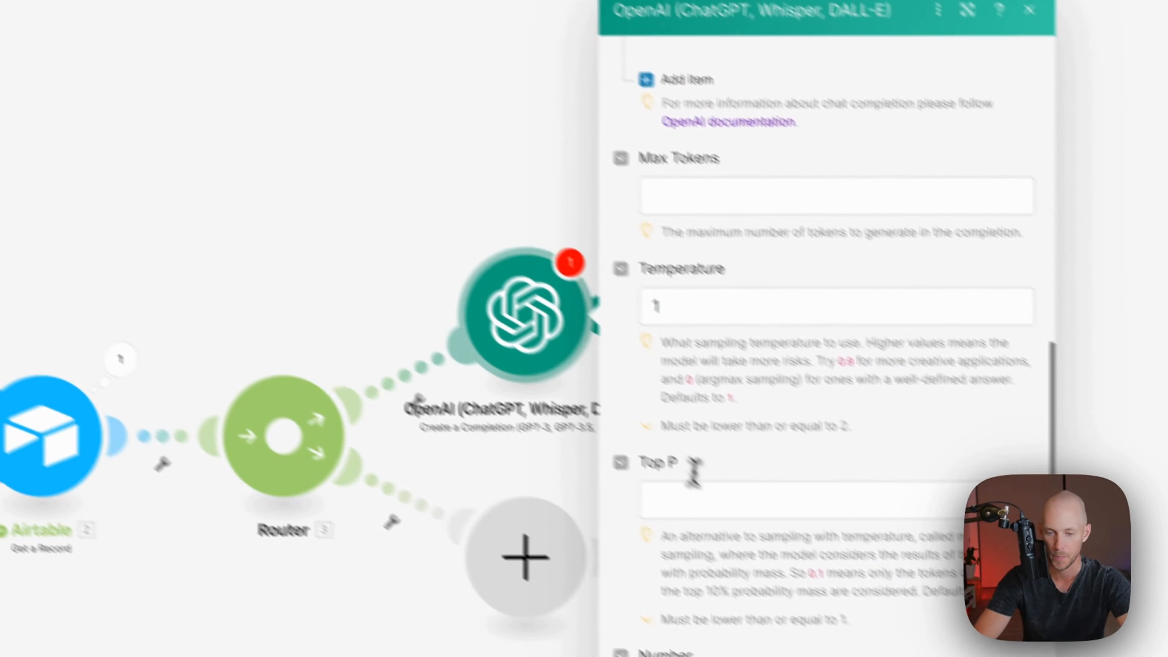
# Set the OpenAI module's Max Tokens to 300
pyautogui.click(835, 575)
pyautogui.click(629, 158)
pyautogui.write('300')
pyautogui.click(724, 230)
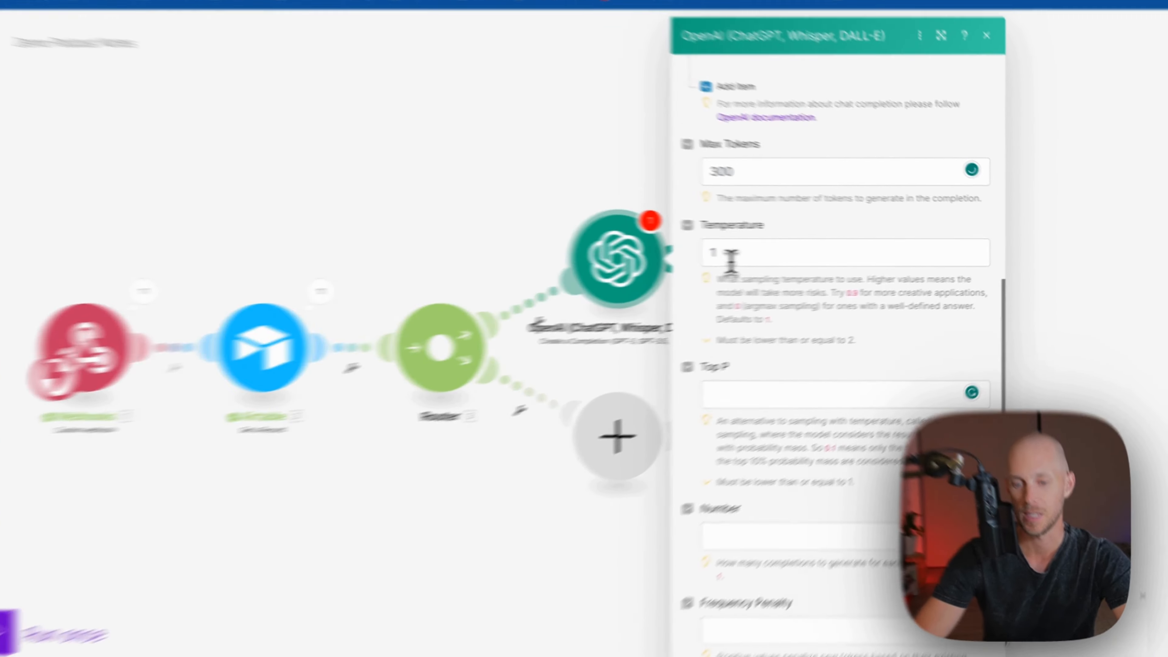
# Lower the OpenAI module's Temperature from 1 to 0.5
pyautogui.click(771, 254)
pyautogui.moveTo(575, 262); pyautogui.dragTo(534, 274)
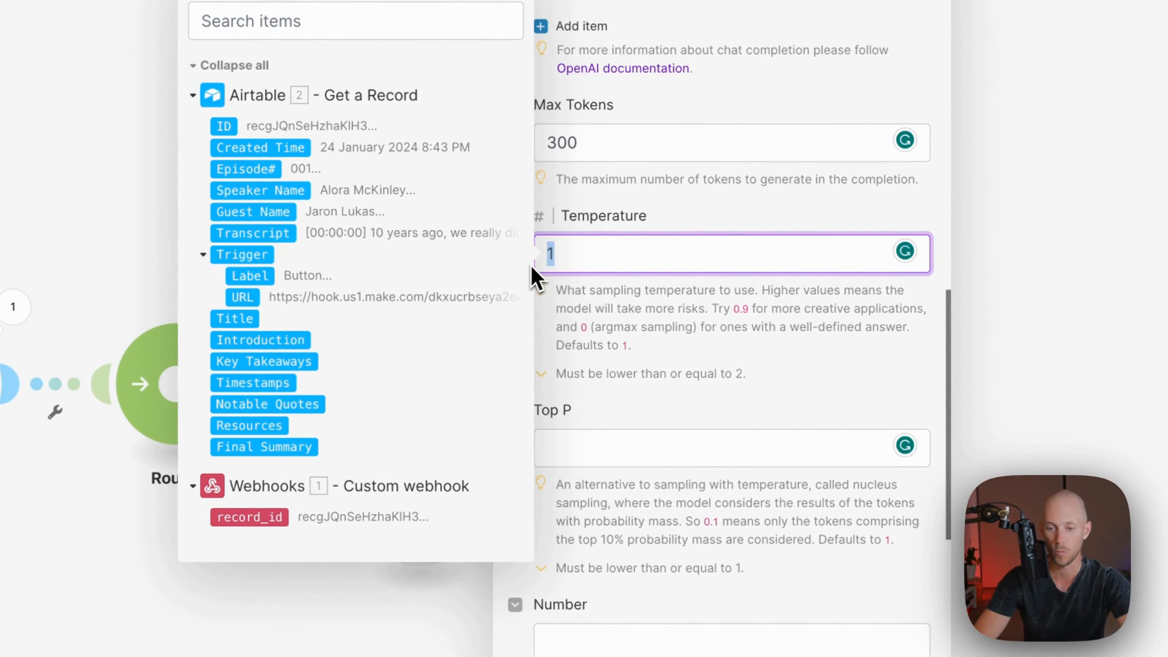
pyautogui.click(536, 283)
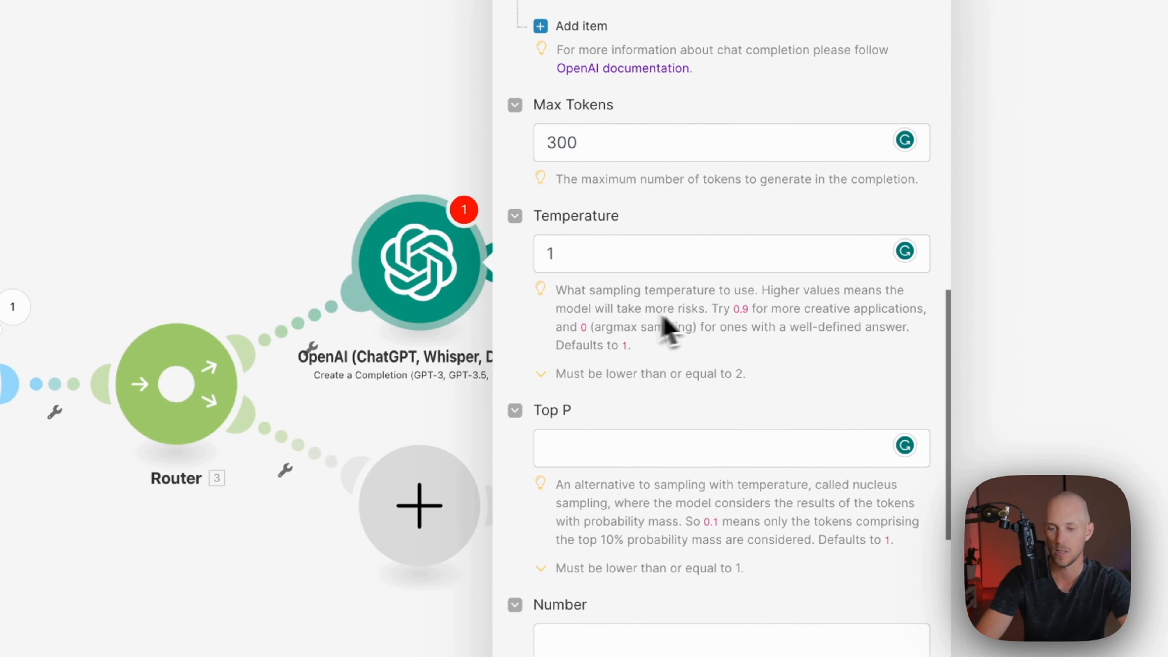
pyautogui.click(637, 255)
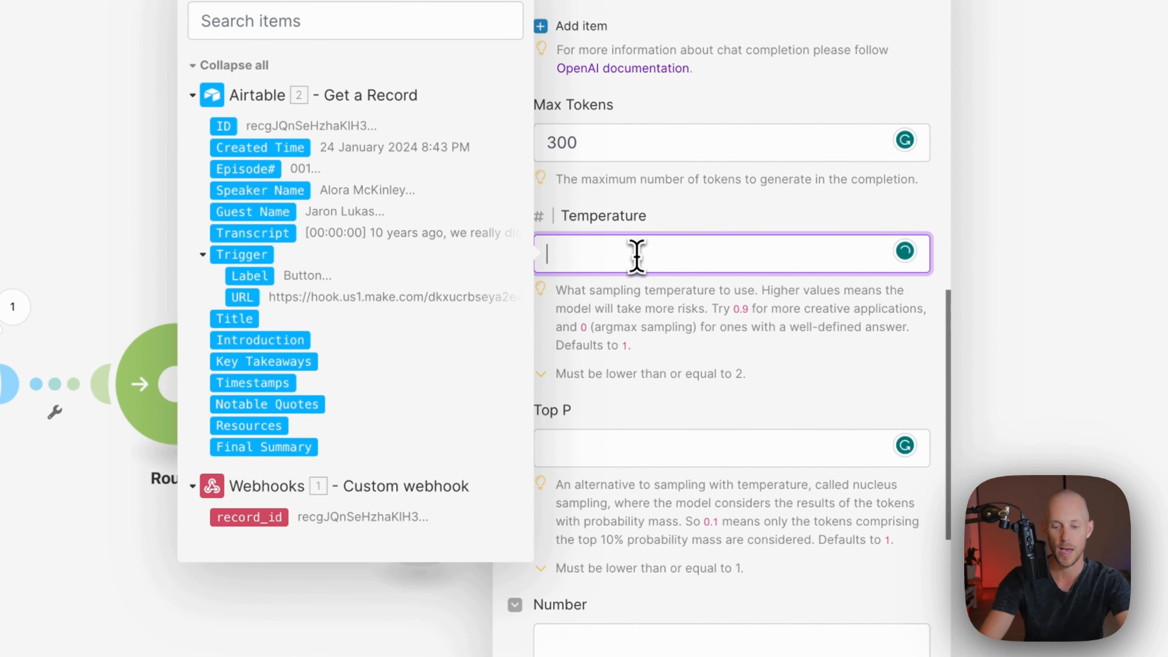
pyautogui.write('0.5')
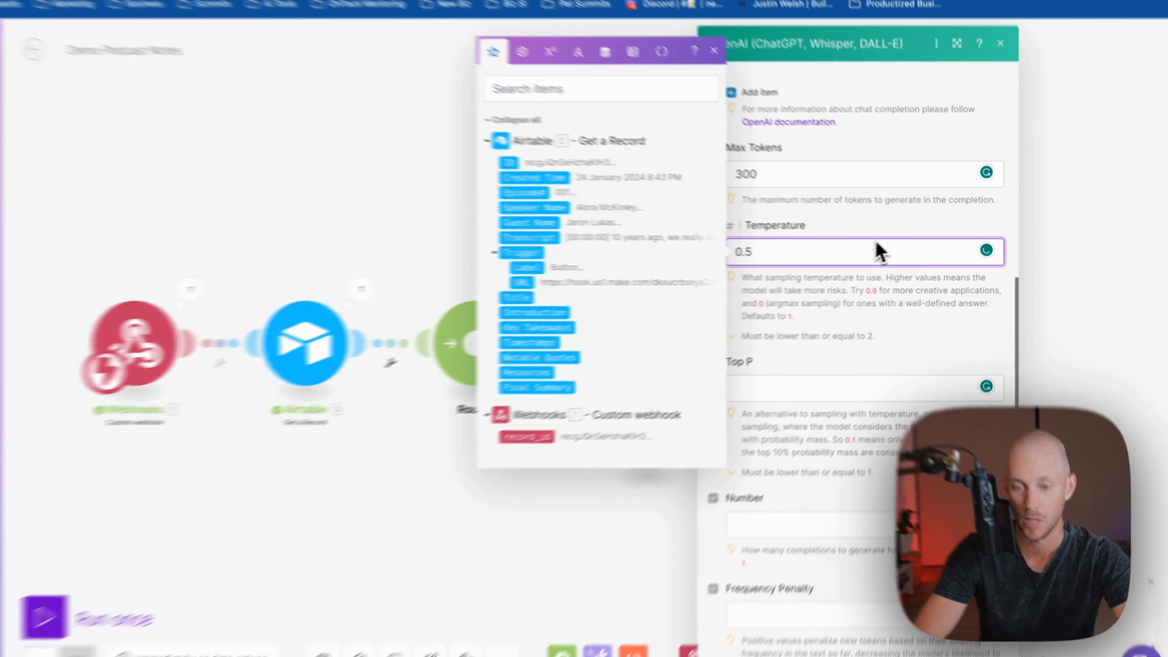
pyautogui.click(883, 233)
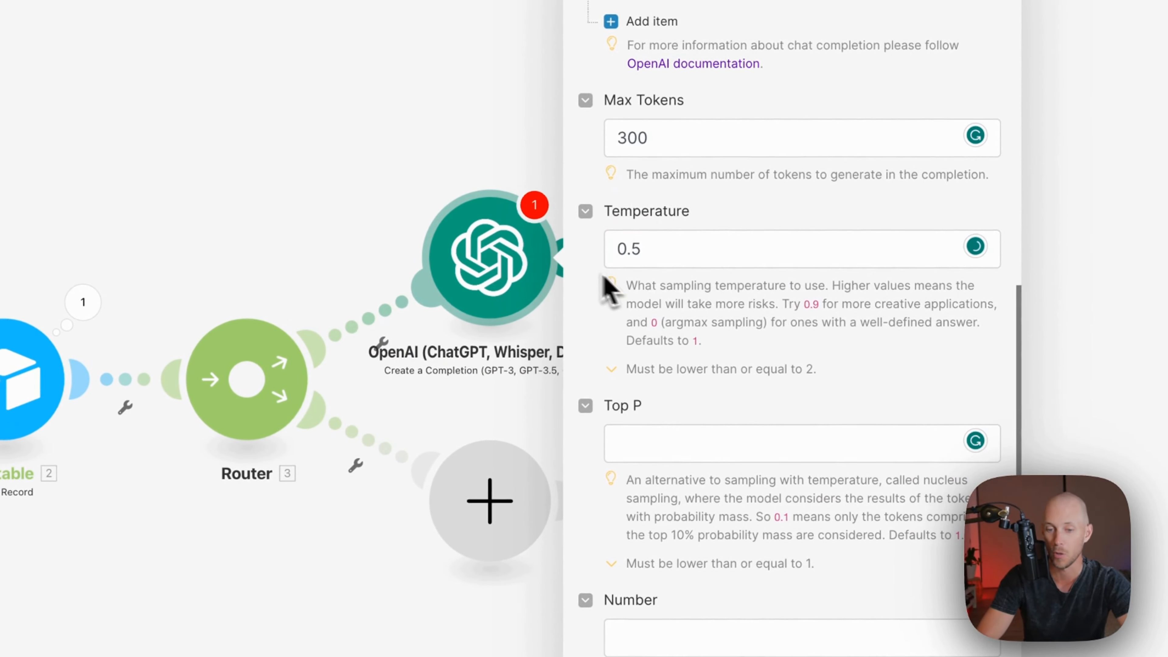
# Save the OpenAI settings and delete the Router's empty placeholder module
pyautogui.scroll(-3, 595, 396)
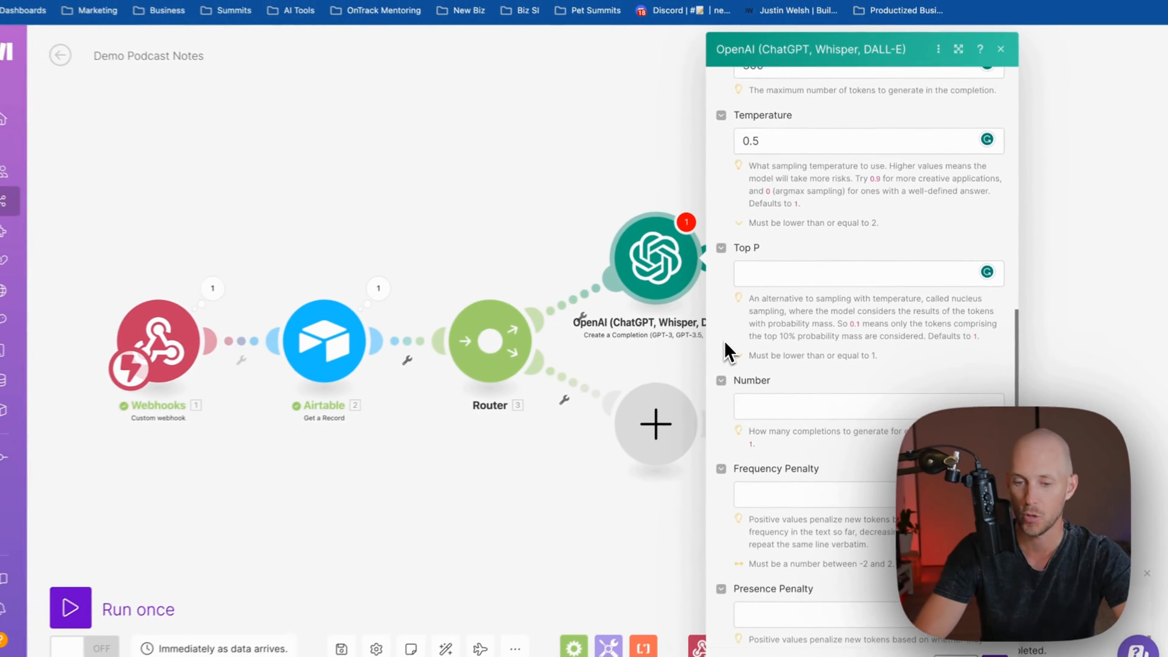
pyautogui.scroll(-5, 725, 352)
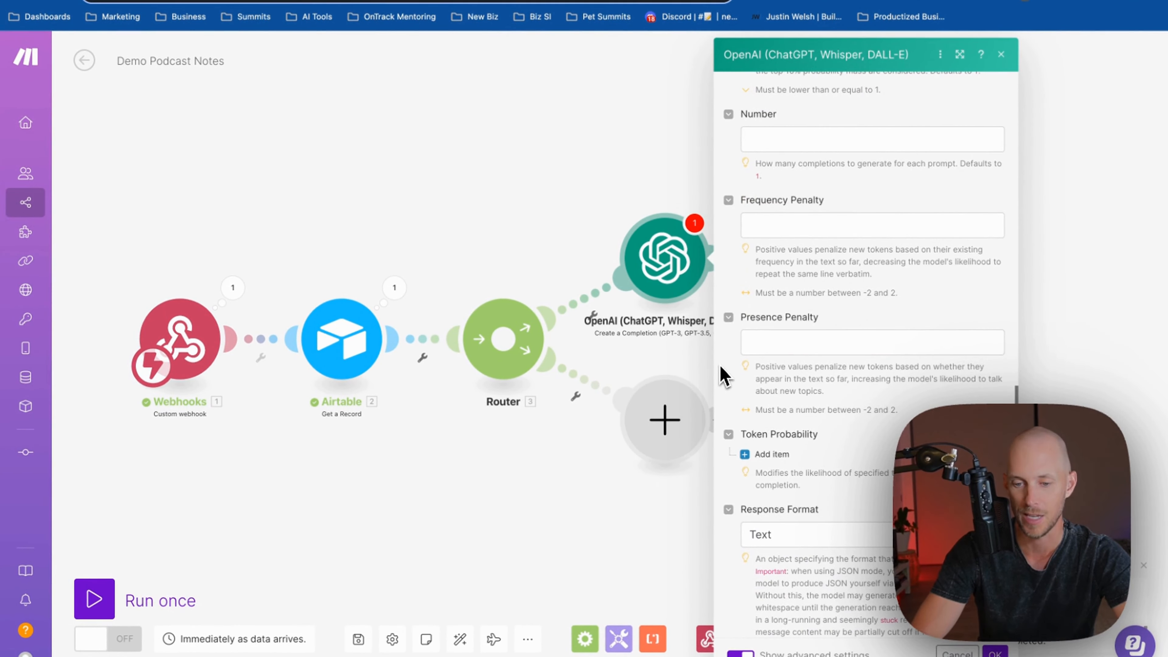
pyautogui.scroll(-3, 725, 380)
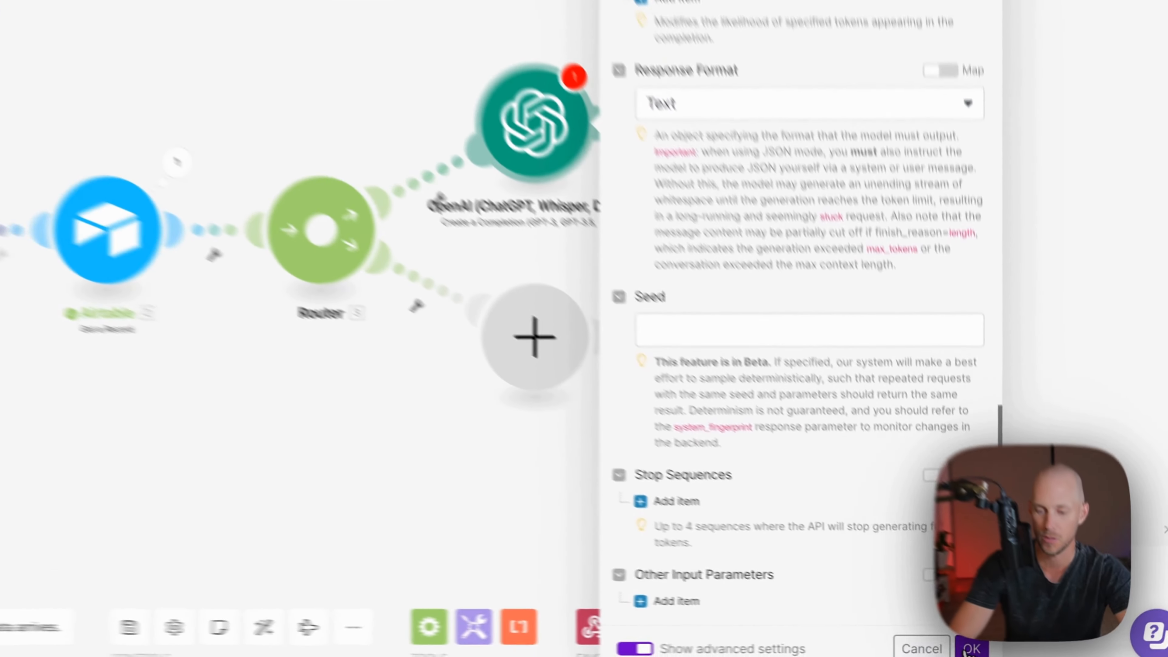
pyautogui.click(995, 654)
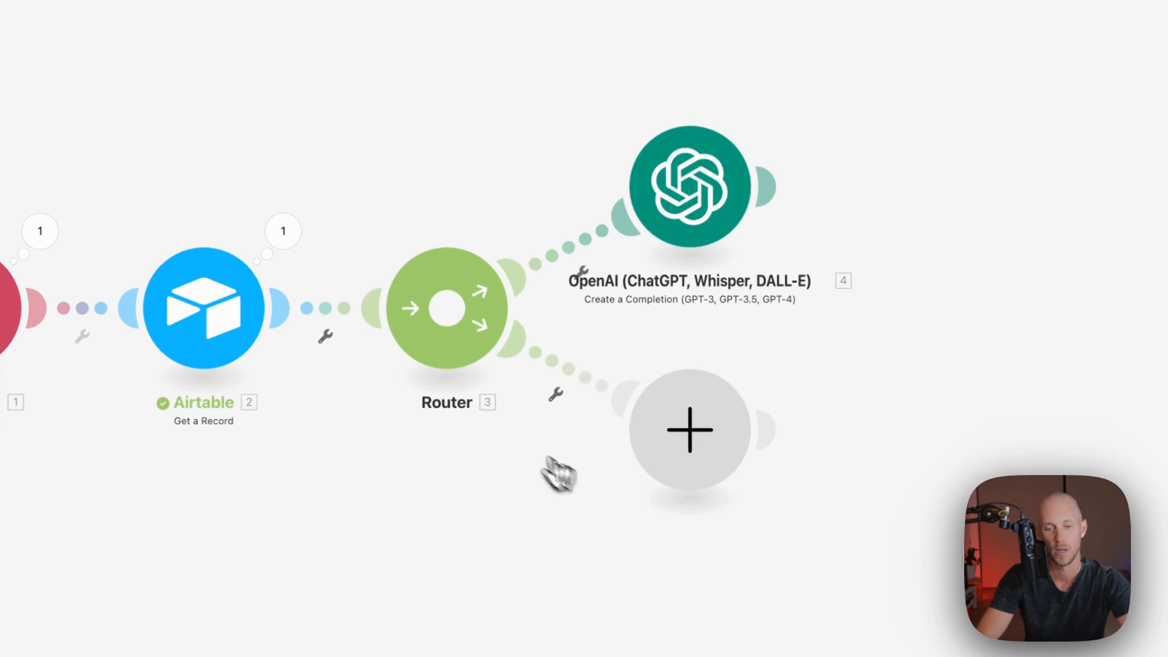
pyautogui.rightClick(715, 425)
pyautogui.click(751, 461)
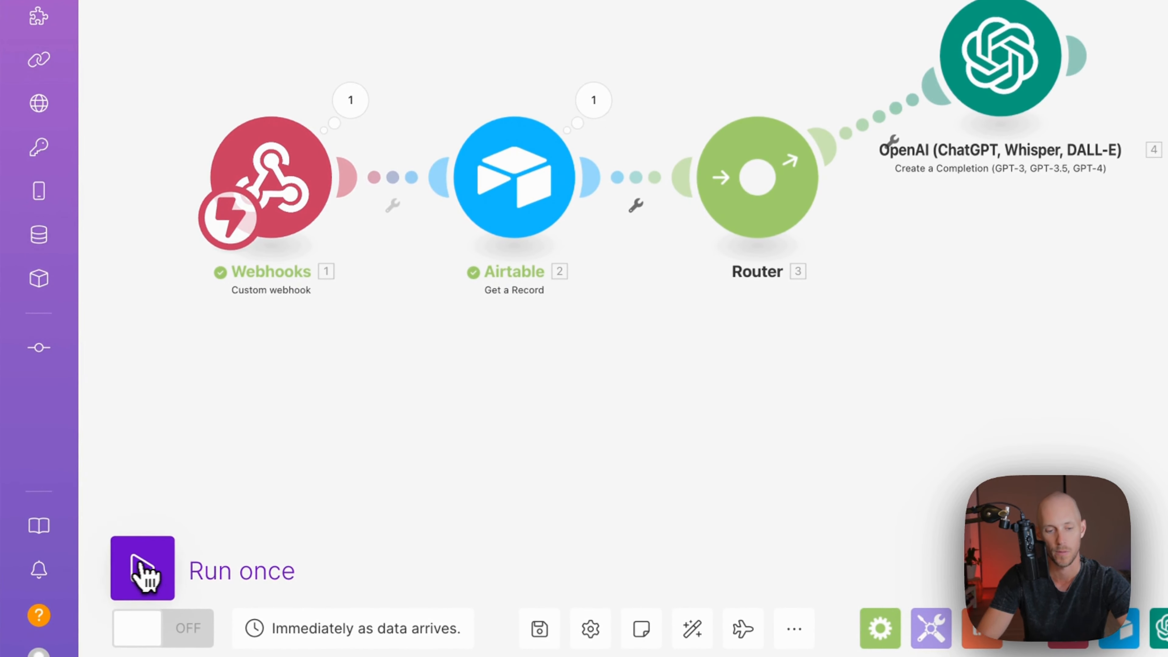
# Run the scenario once, firing it from the Airtable record's Trigger button
pyautogui.click(142, 571)
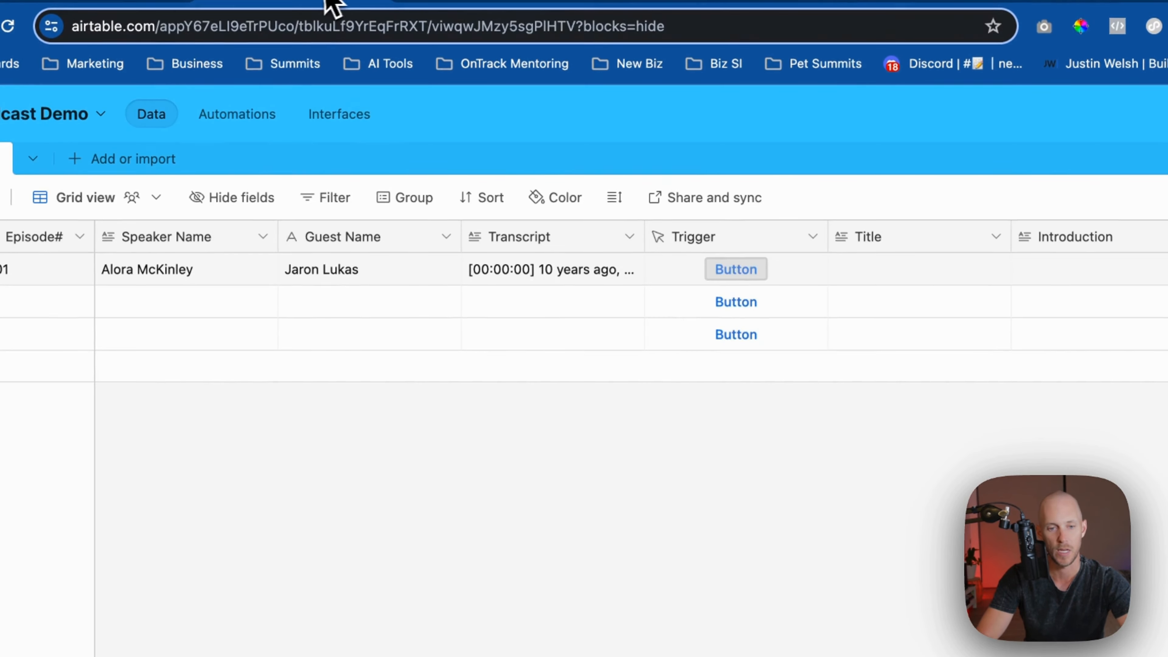
pyautogui.click(734, 270)
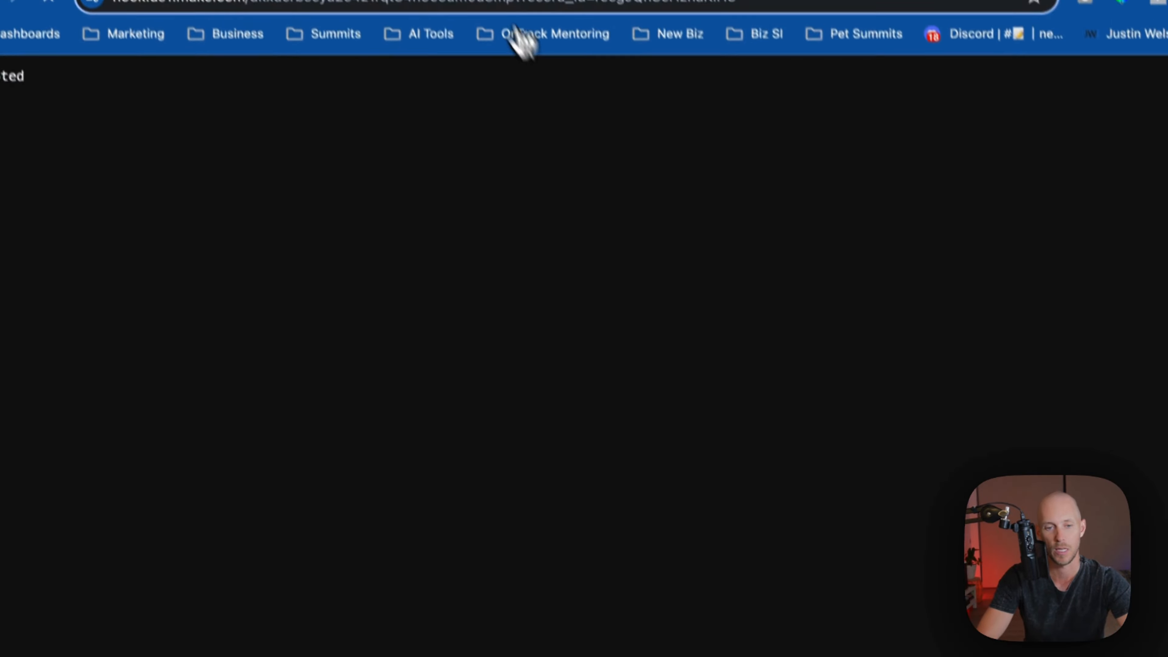
pyautogui.click(285, 2)
pyautogui.click(572, 1)
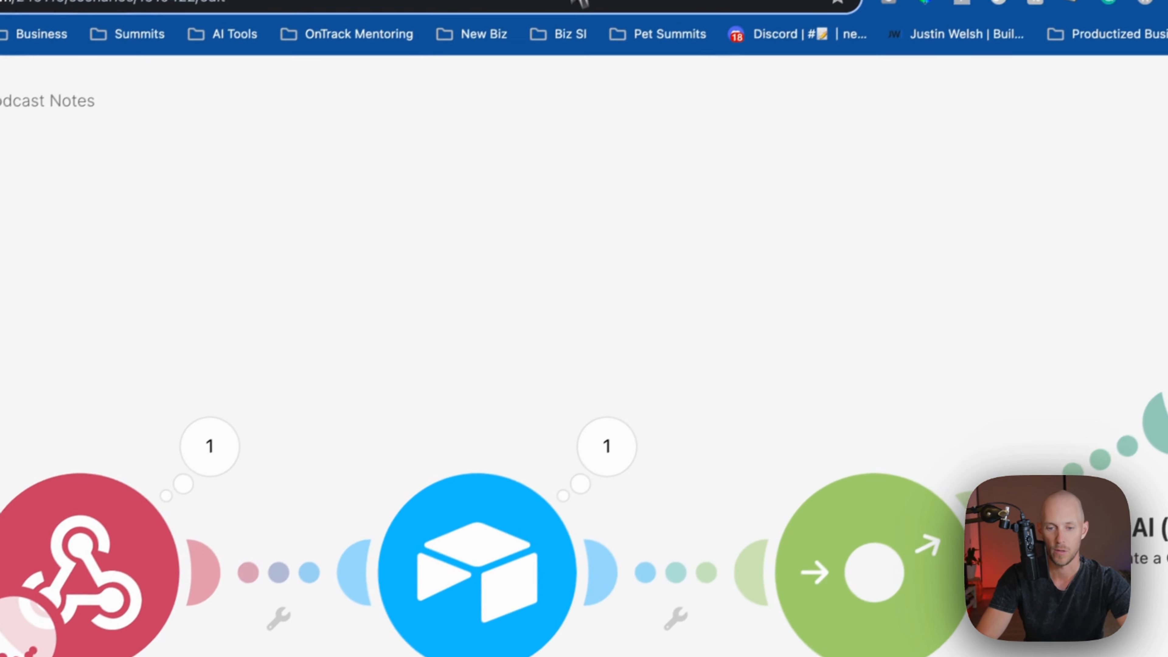
pyautogui.moveTo(777, 363); pyautogui.dragTo(540, 357)
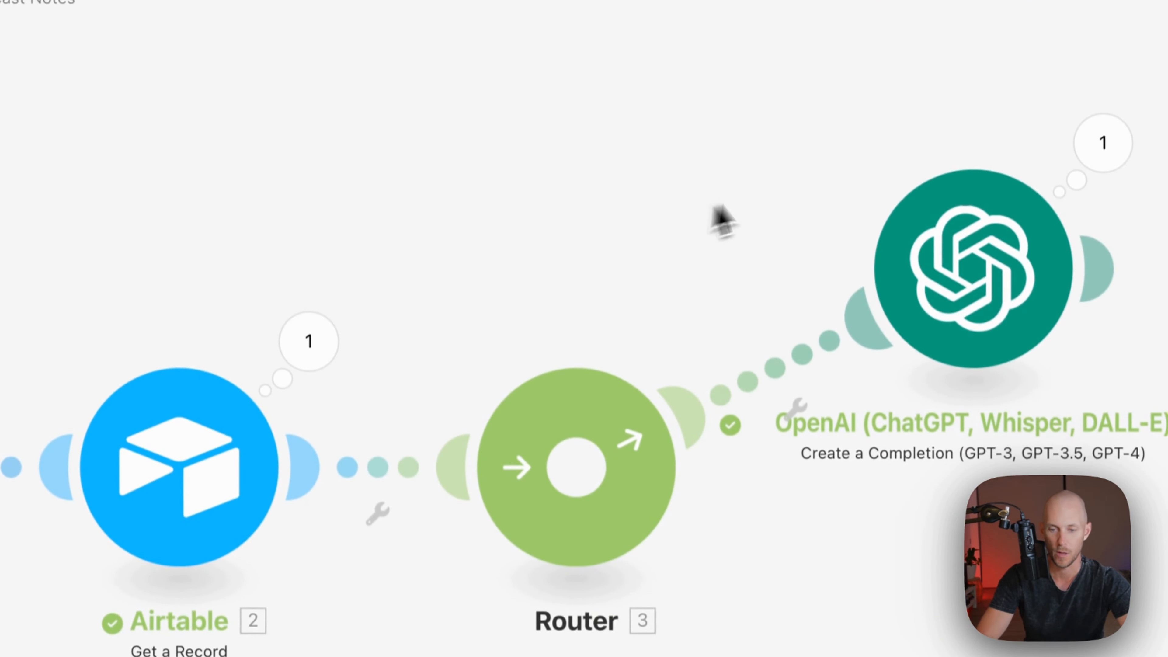
# Inspect OpenAI's output under Choices > 1 > Message: 'Improving Dog Longevity: The Power of Fats'
pyautogui.click(1103, 142)
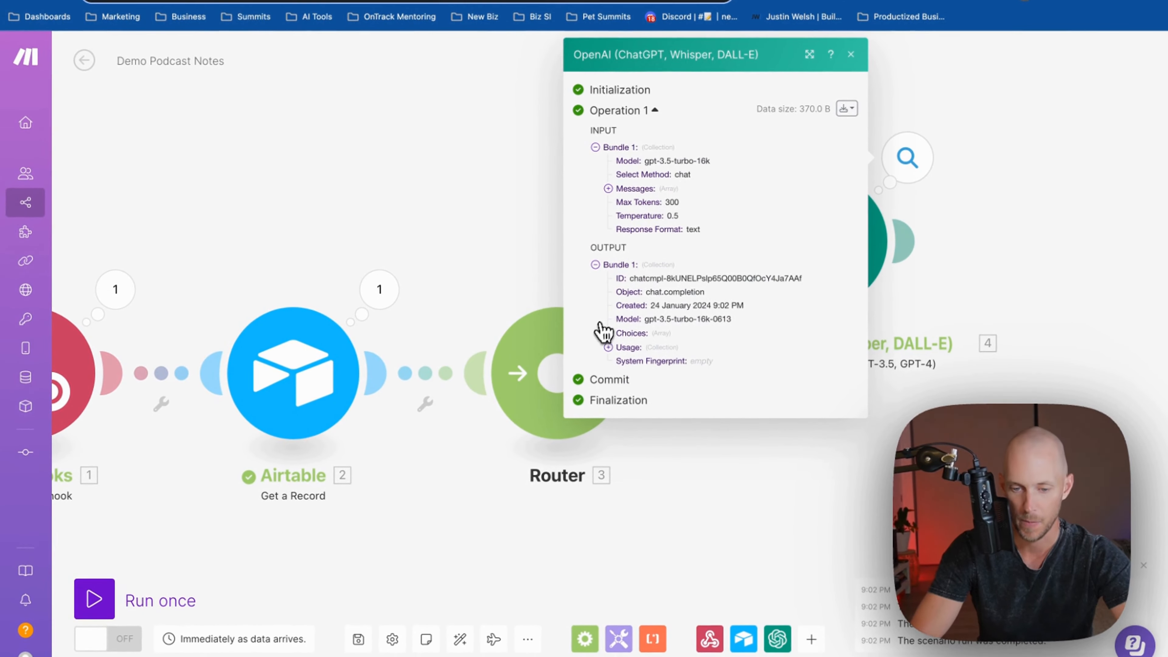
pyautogui.click(603, 331)
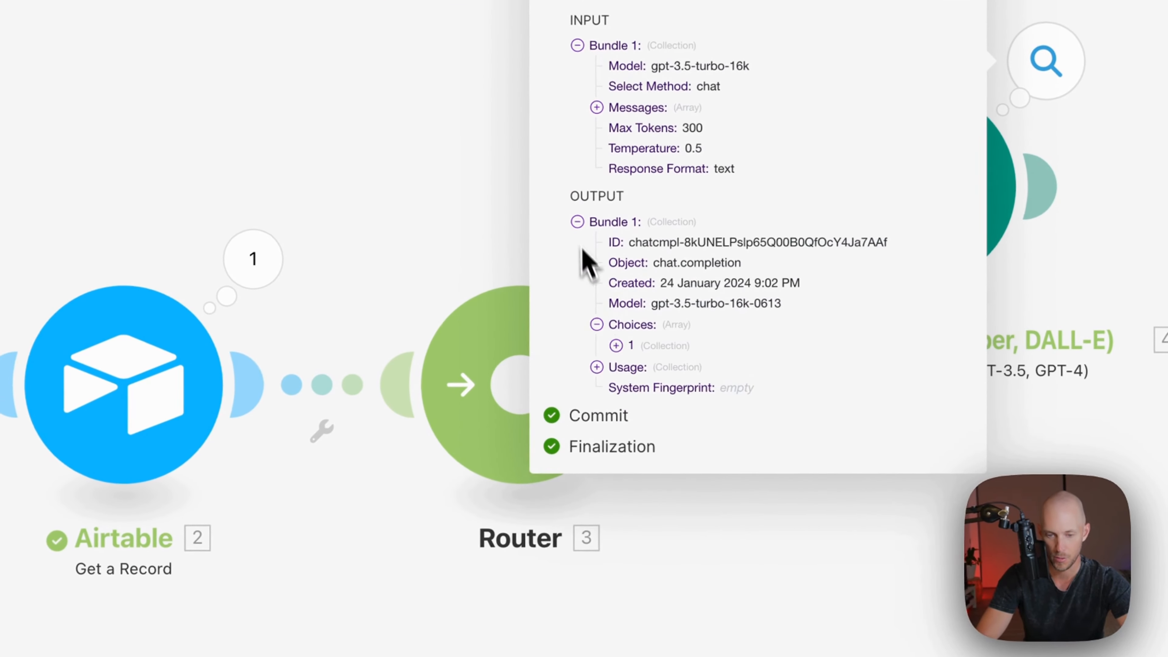
pyautogui.click(616, 345)
pyautogui.click(635, 388)
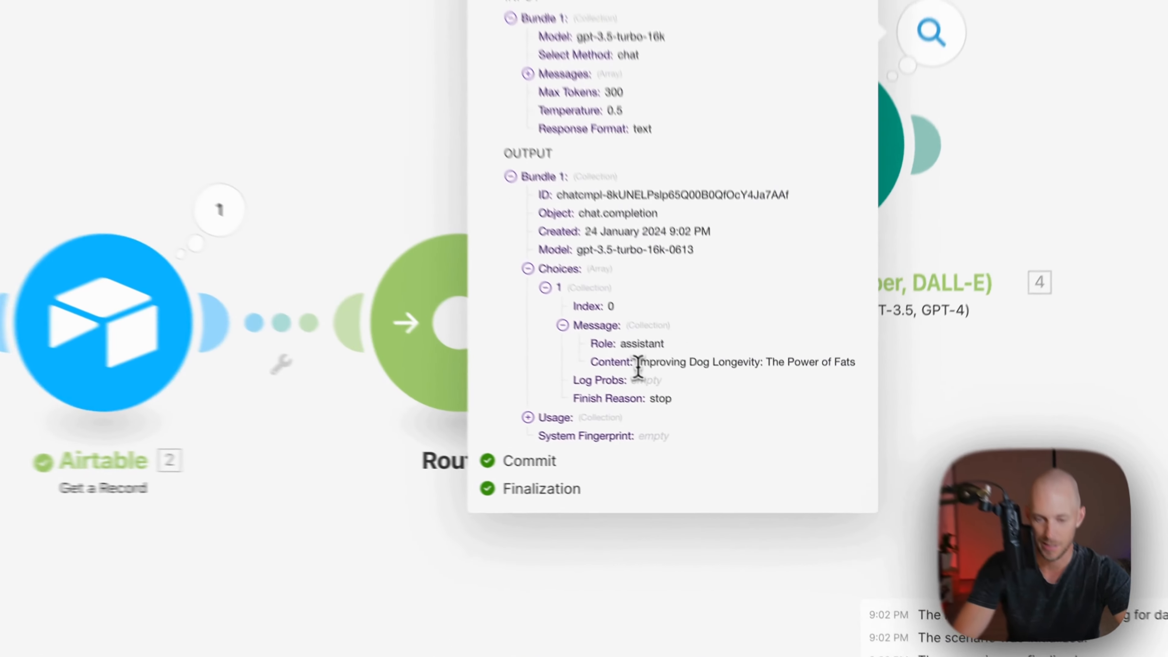
pyautogui.tripleClick(704, 404)
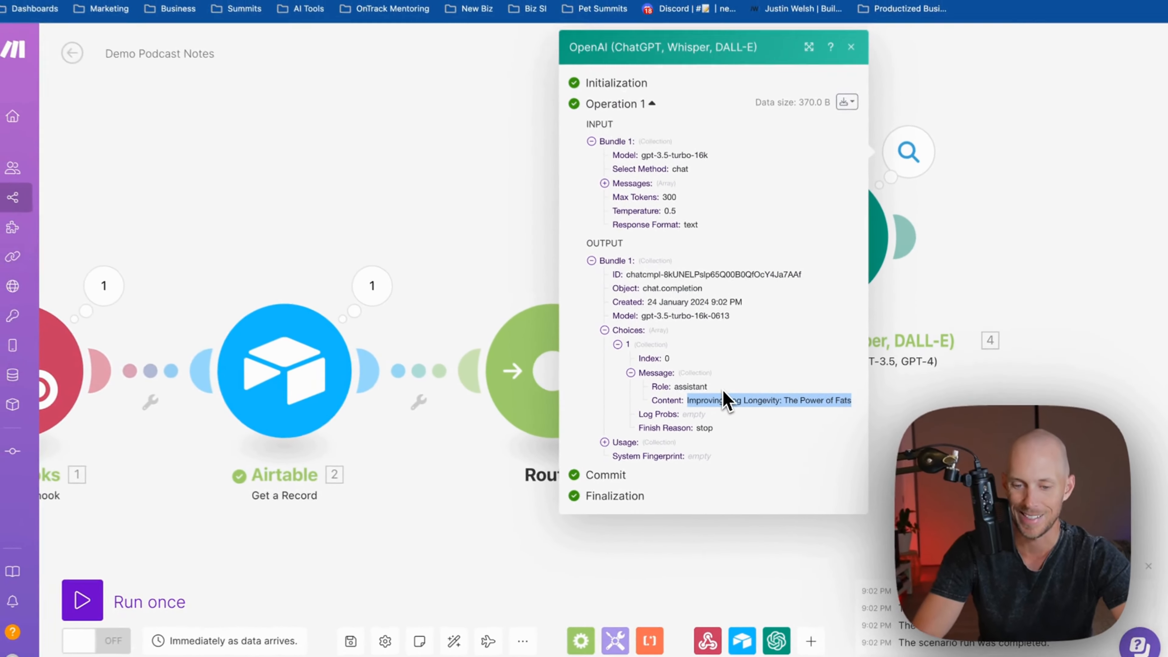
pyautogui.click(782, 407)
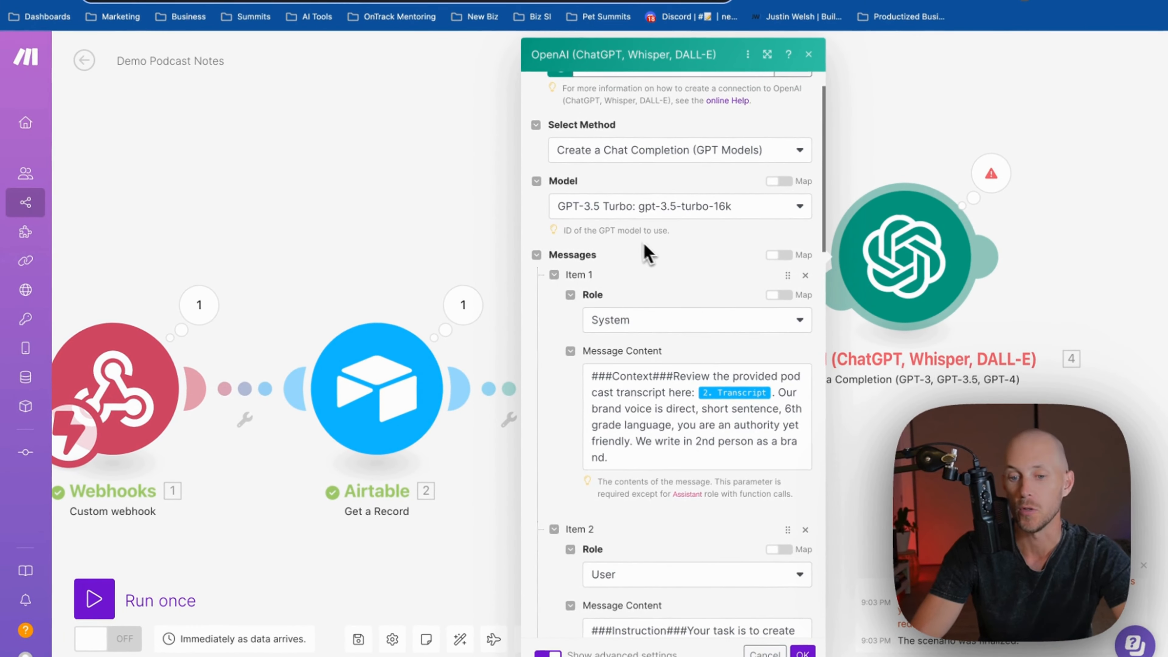
# Change the title prompt to 'Do not use a semi-colon ( : )' and save it
pyautogui.scroll(-7, 646, 253)
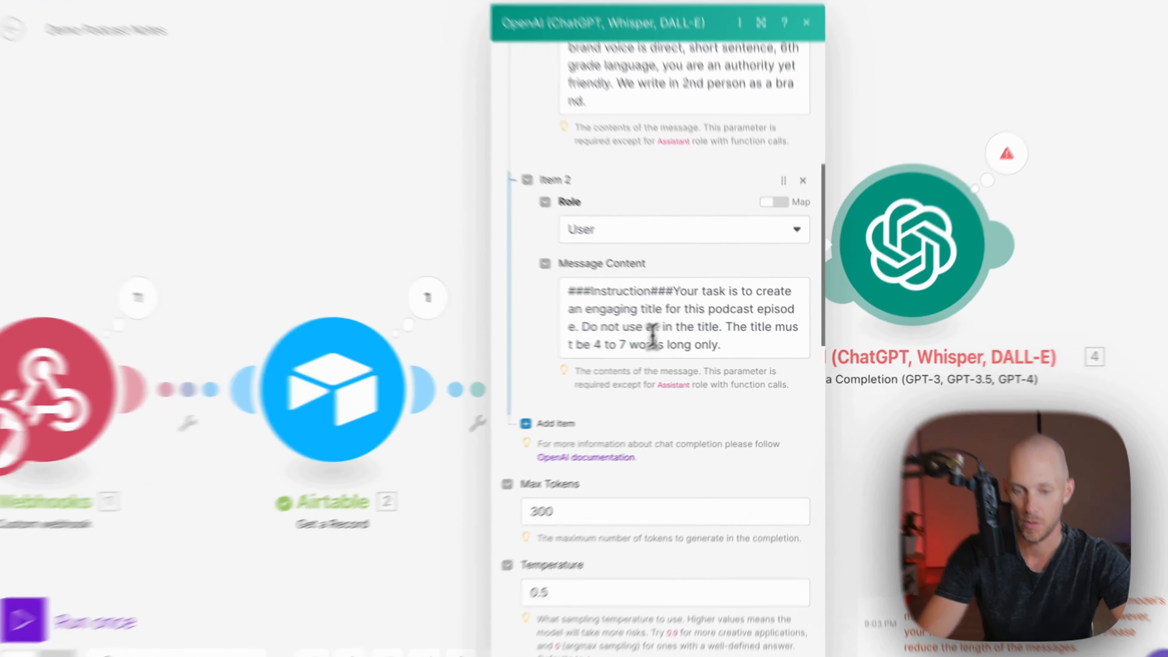
pyautogui.click(686, 330)
pyautogui.write('semi-colo')
pyautogui.press('BackSpace')
pyautogui.press('BackSpace')
pyautogui.write('ol')
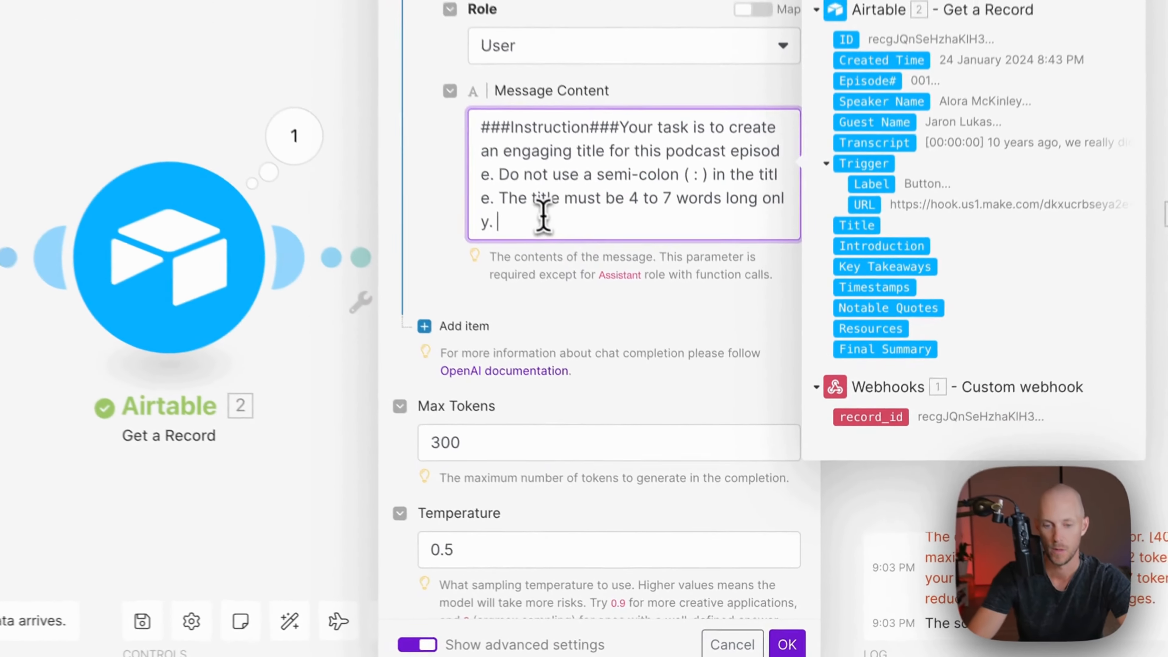
pyautogui.scroll(-3, 616, 335)
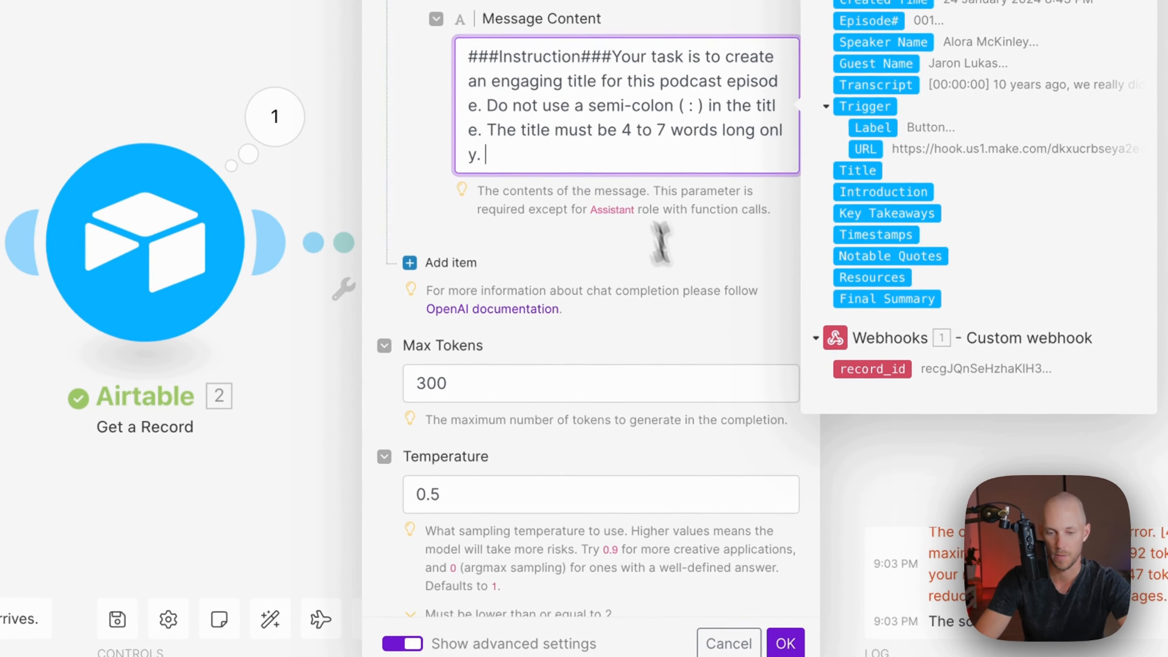
pyautogui.click(807, 640)
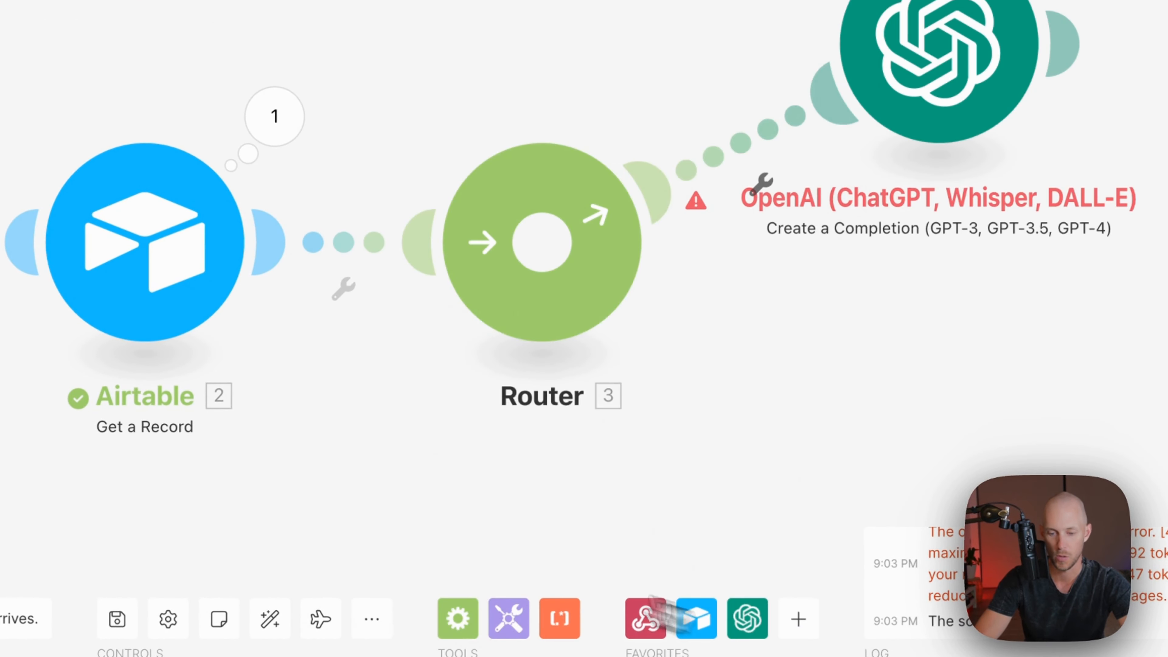
# Reopen the OpenAI module settings to adjust its Temperature value
pyautogui.click(832, 101)
pyautogui.scroll(-15, 514, 299)
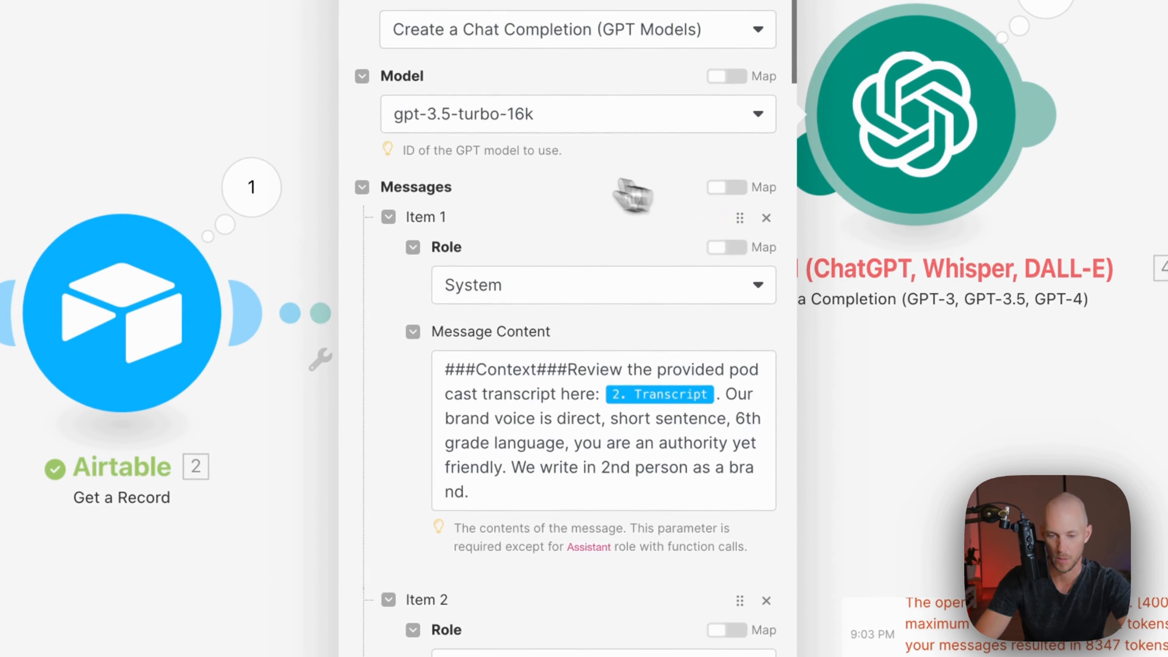
pyautogui.click(452, 330)
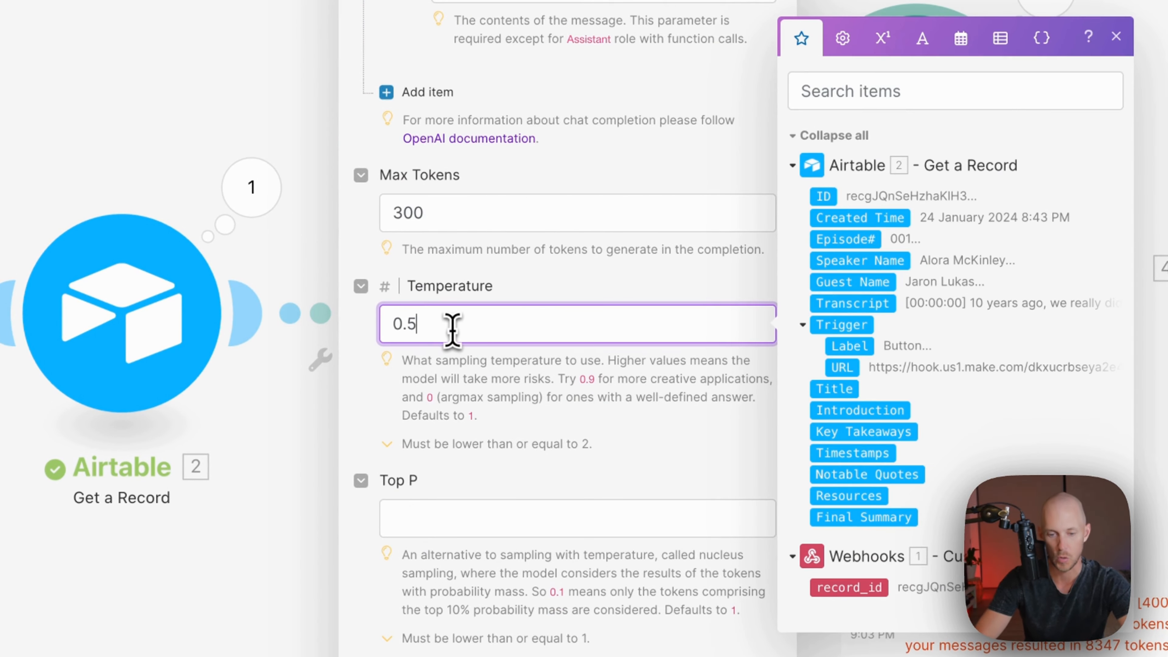
pyautogui.click(577, 272)
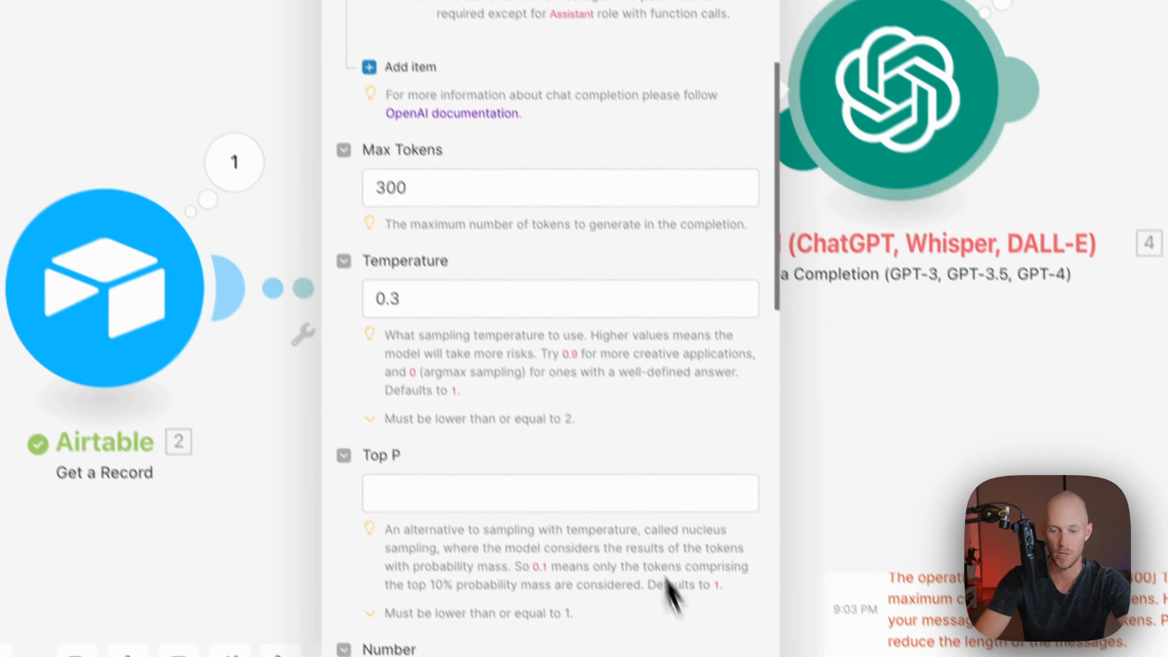
# Save the OpenAI settings and fire the scenario from the Airtable record's Trigger button
pyautogui.click(713, 648)
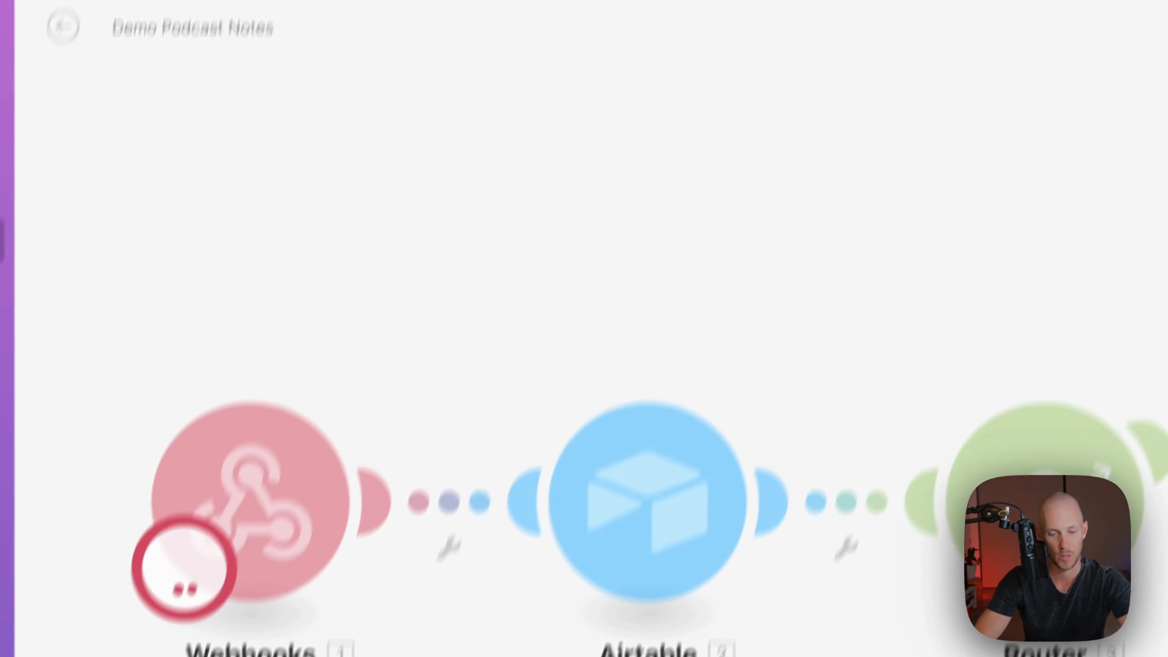
pyautogui.click(434, 2)
pyautogui.click(359, 2)
pyautogui.click(714, 285)
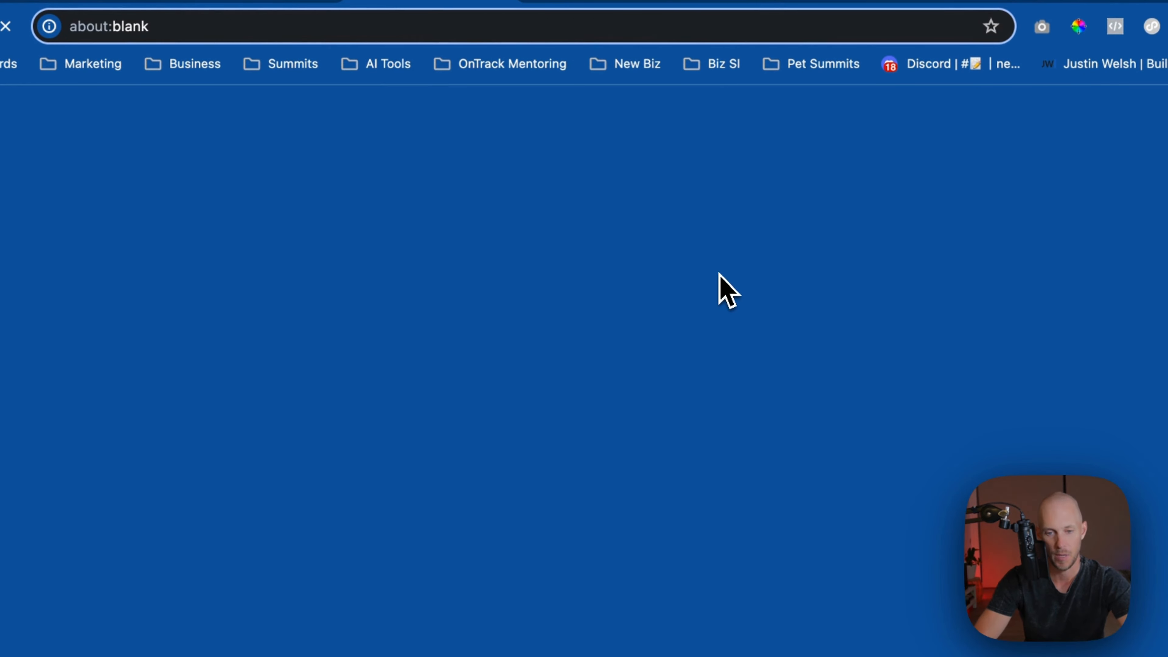
pyautogui.click(737, 2)
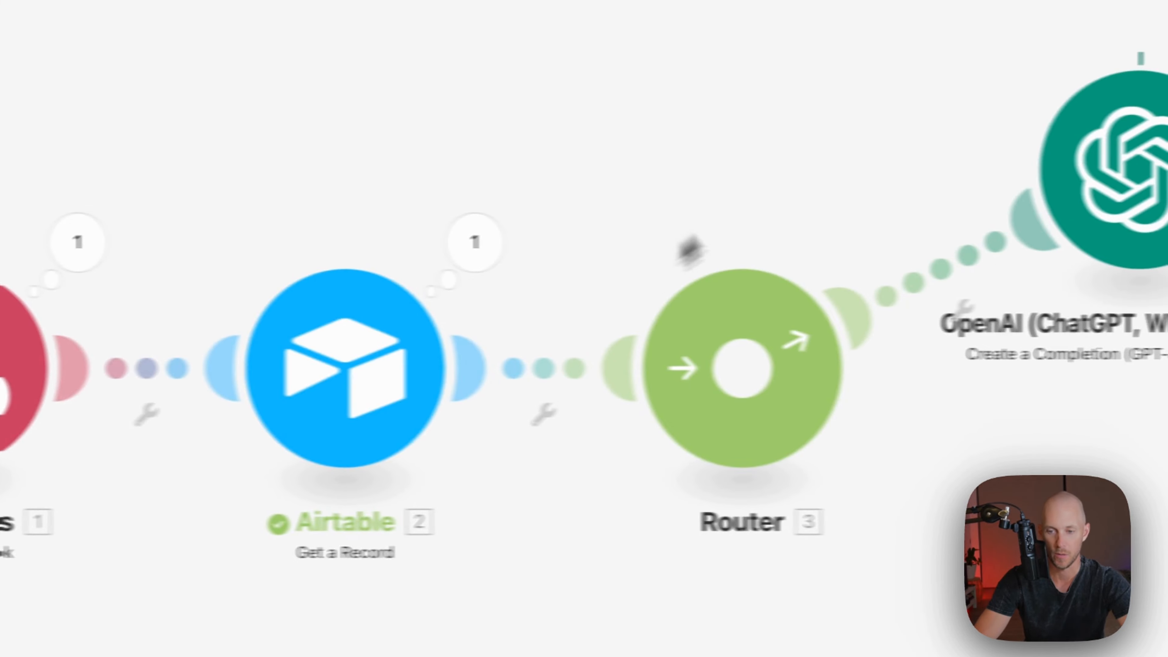
# Check the OpenAI run output title: 'The Power of Fats for Dog Health'
pyautogui.click(918, 92)
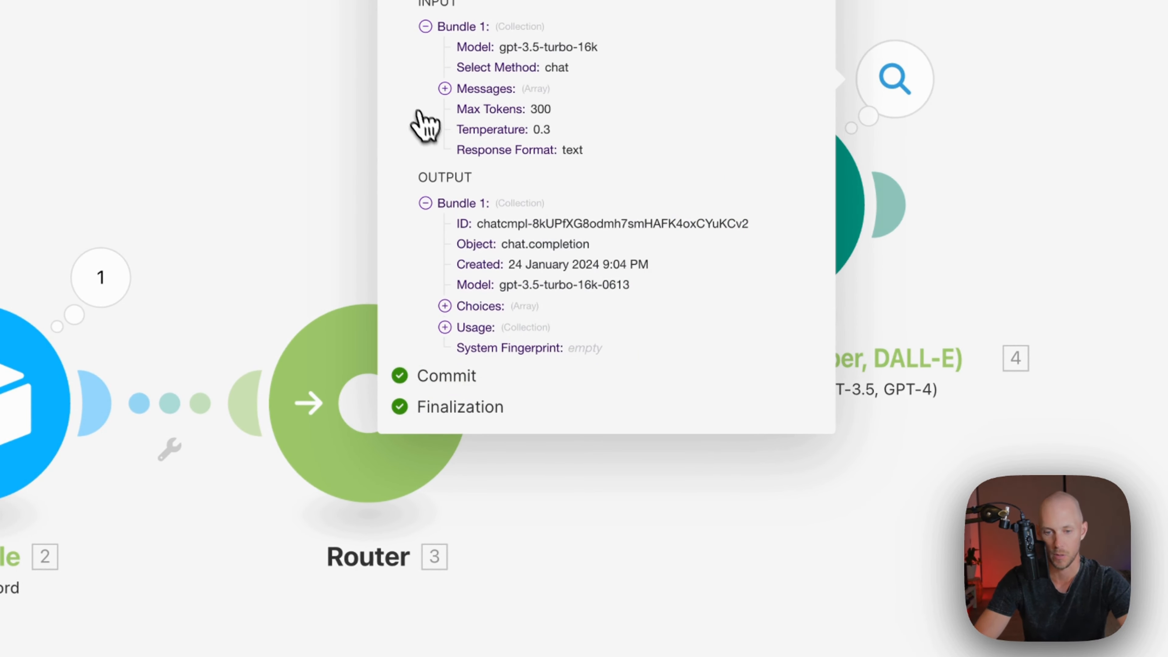
pyautogui.click(445, 306)
pyautogui.moveTo(574, 410); pyautogui.dragTo(673, 410)
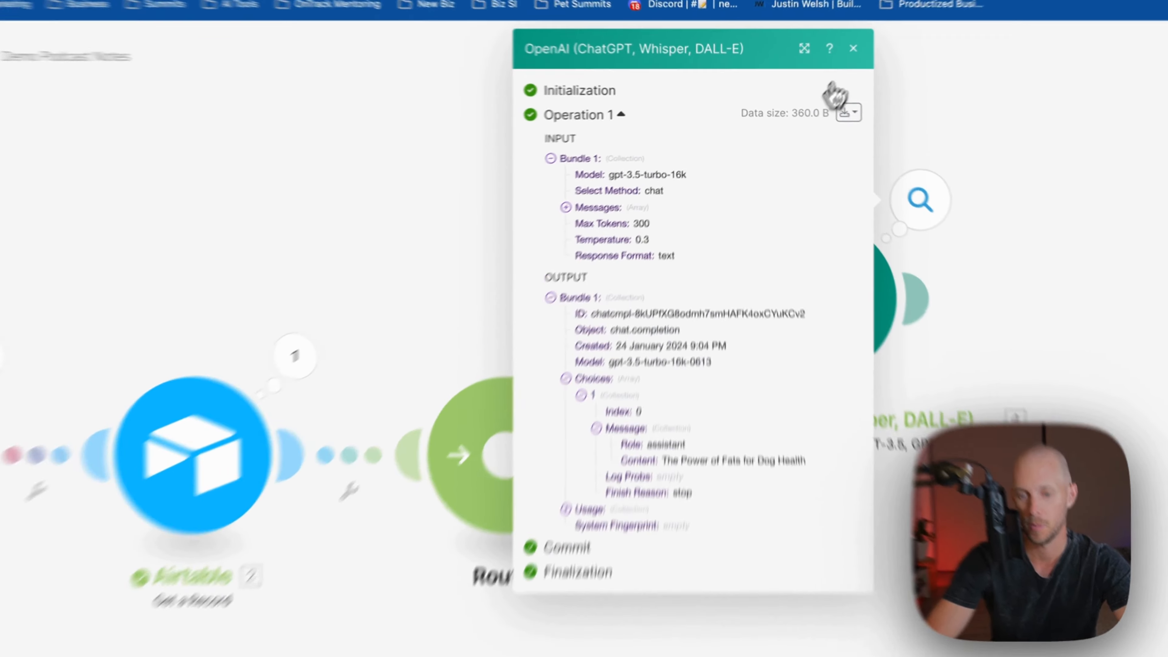
pyautogui.click(835, 54)
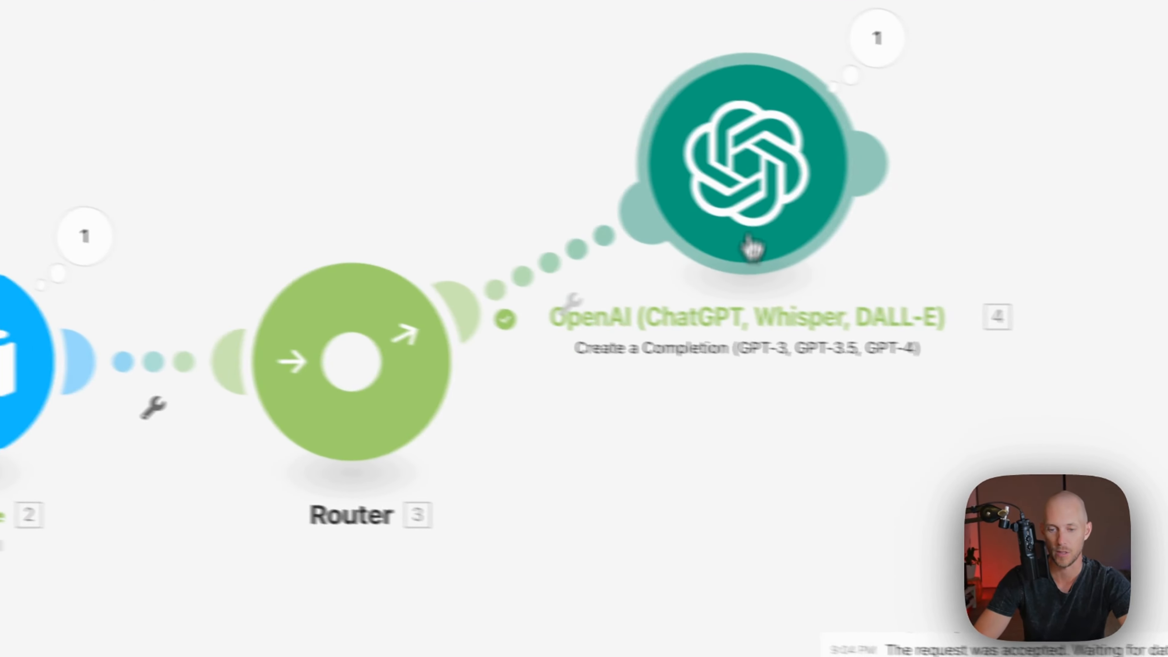
# Edit the prompt to request '3 variations of' engaging titles instead of one title
pyautogui.click(634, 209)
pyautogui.scroll(-15, 809, 322)
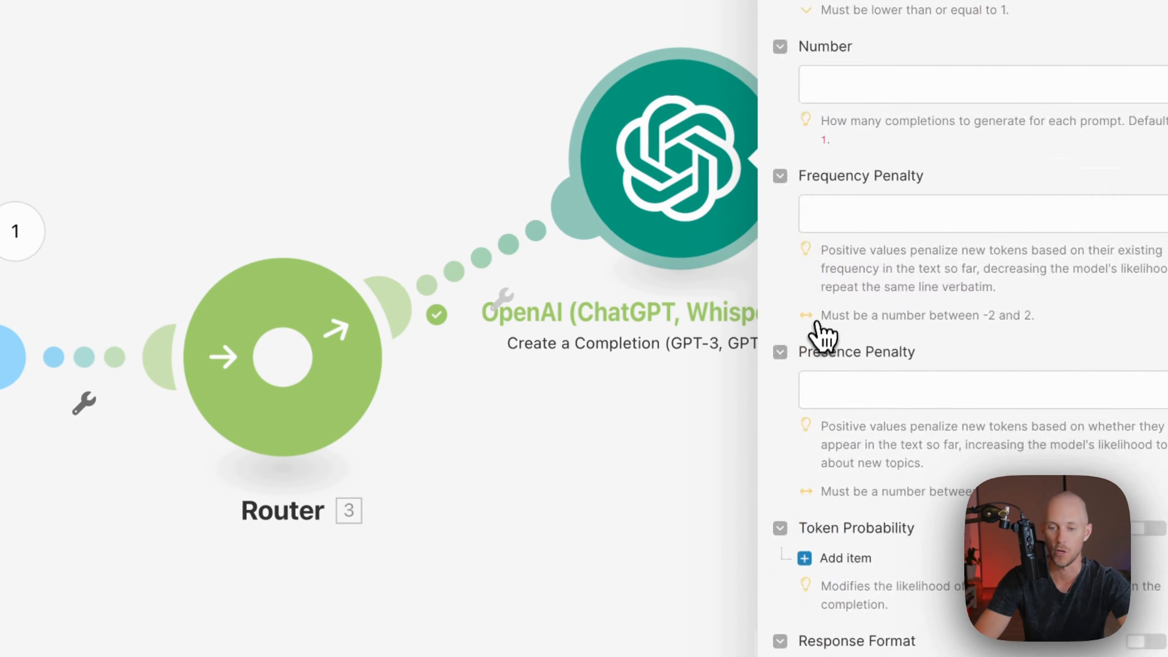
pyautogui.scroll(10, 840, 256)
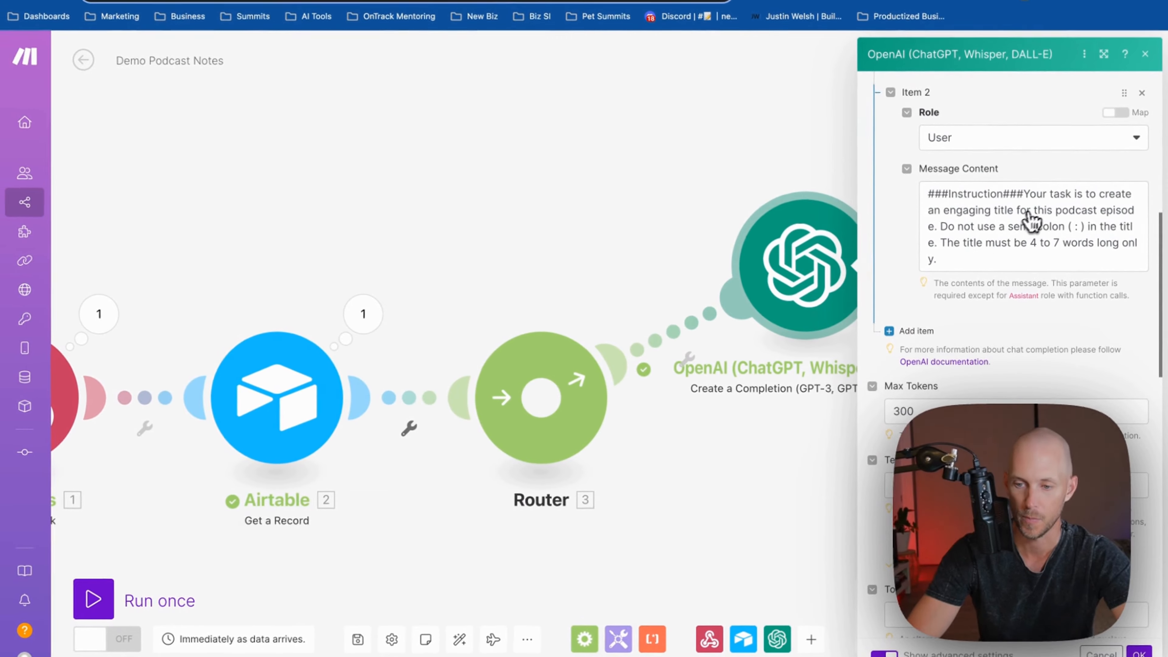
pyautogui.click(938, 211)
pyautogui.write('3 variations of')
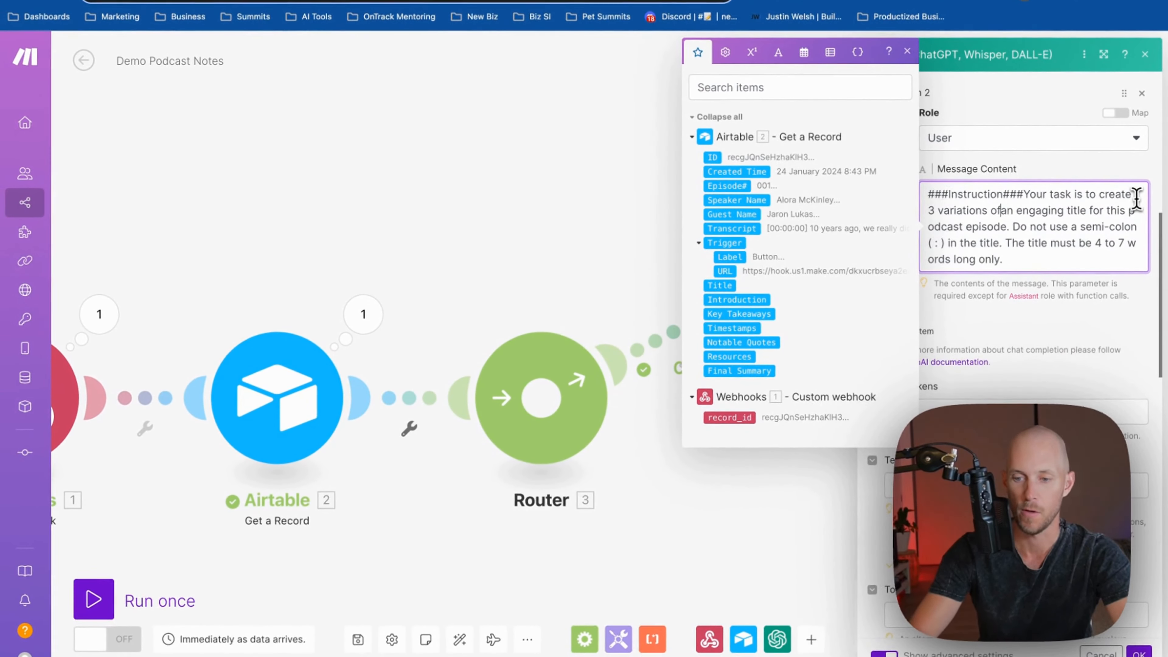
pyautogui.press('Right')
pyautogui.press('Right')
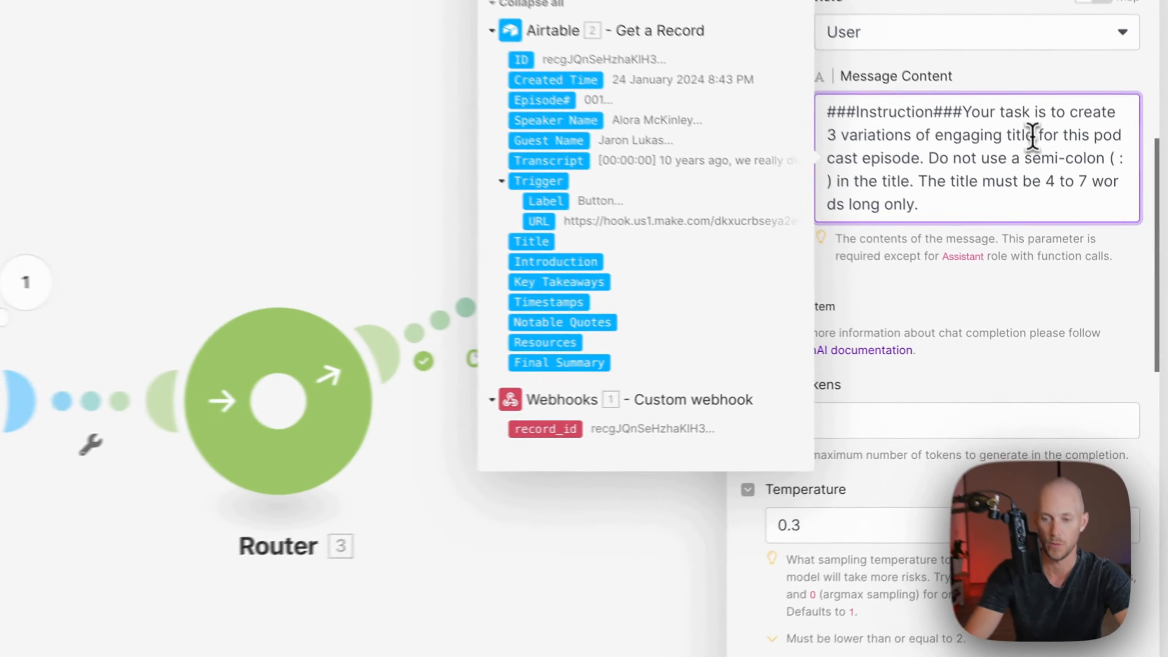
pyautogui.write('s')
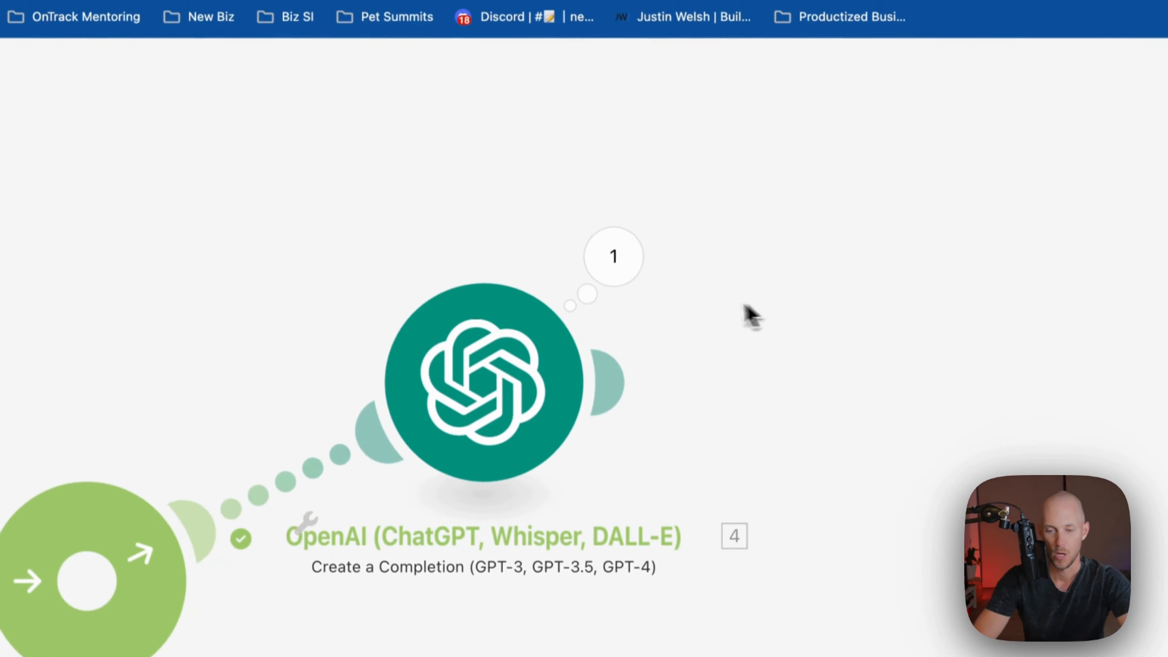
# Add an Airtable Update a Record step after OpenAI using the Podcast Demo base
pyautogui.moveTo(574, 307)
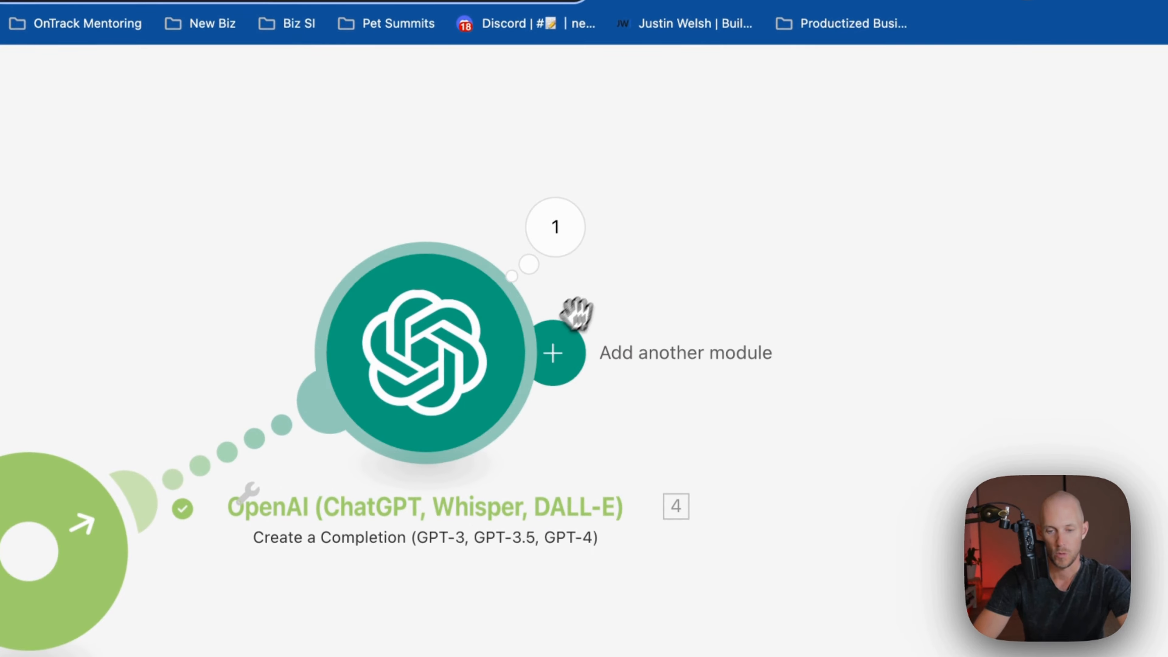
pyautogui.click(565, 353)
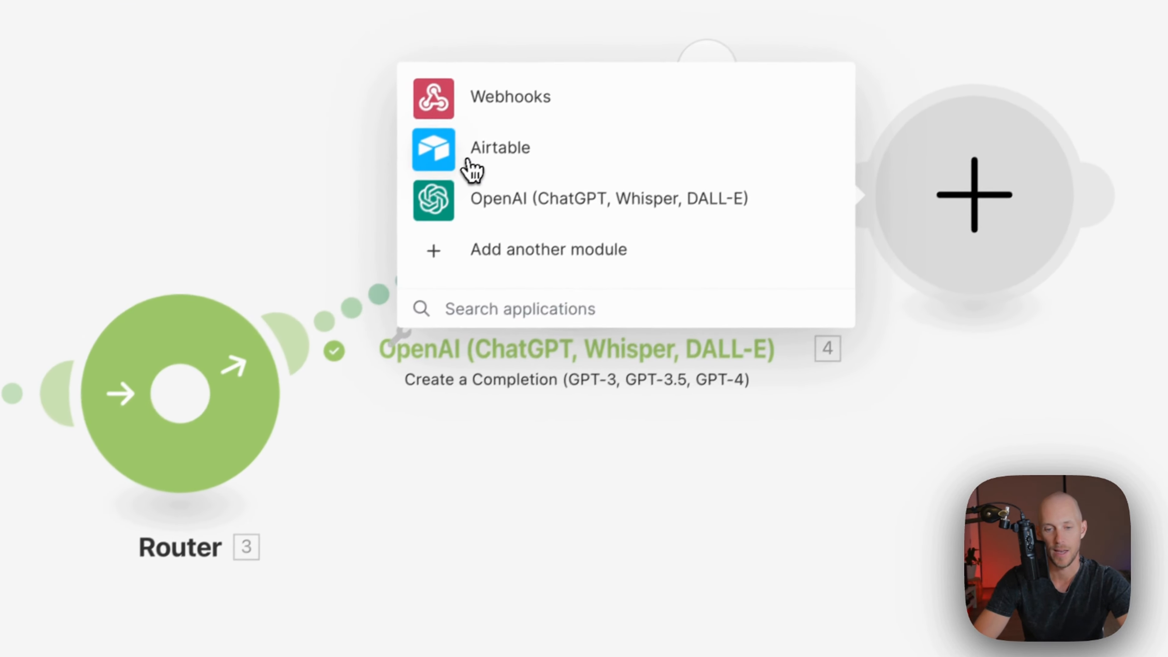
pyautogui.click(322, 305)
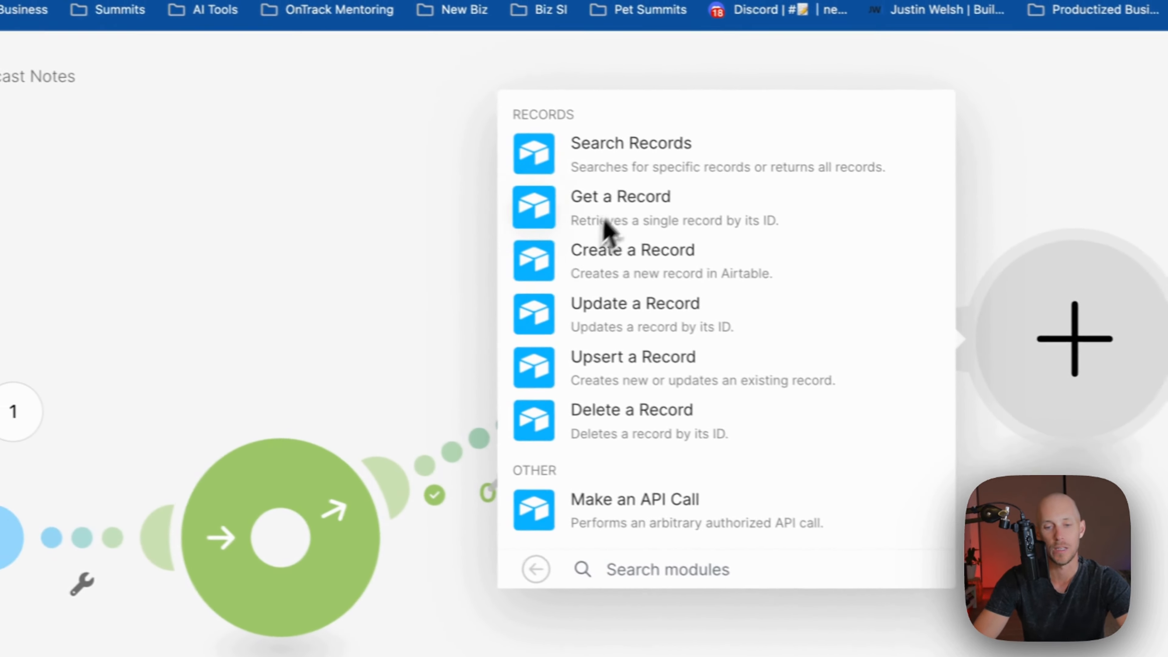
pyautogui.click(631, 327)
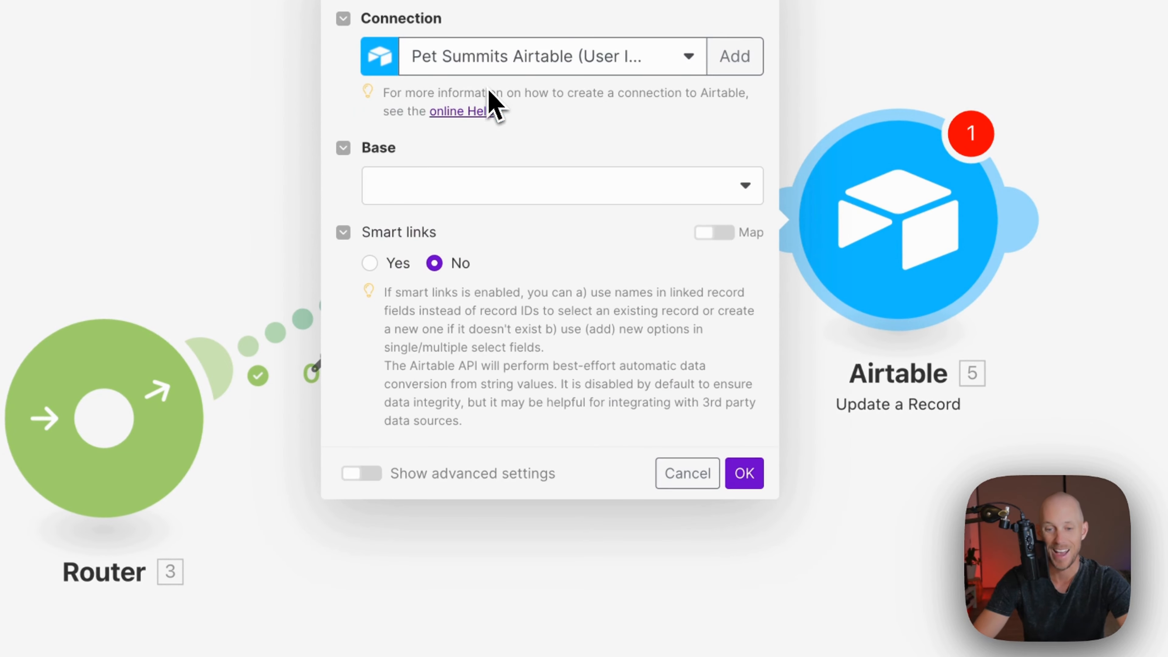
pyautogui.click(386, 184)
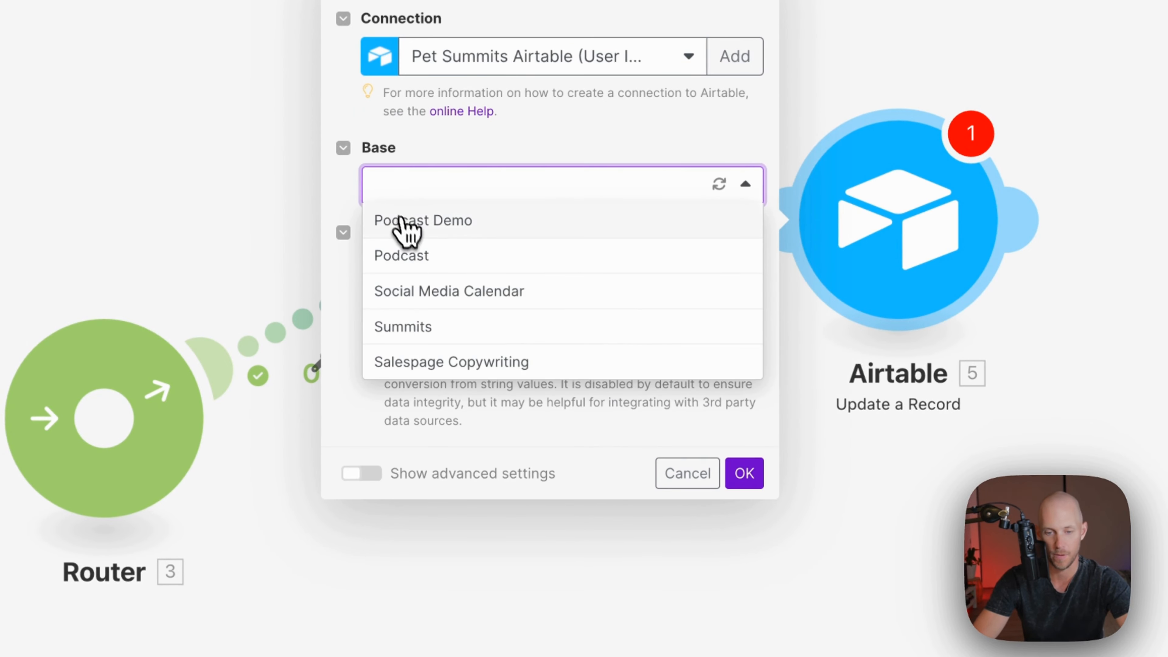
pyautogui.click(405, 221)
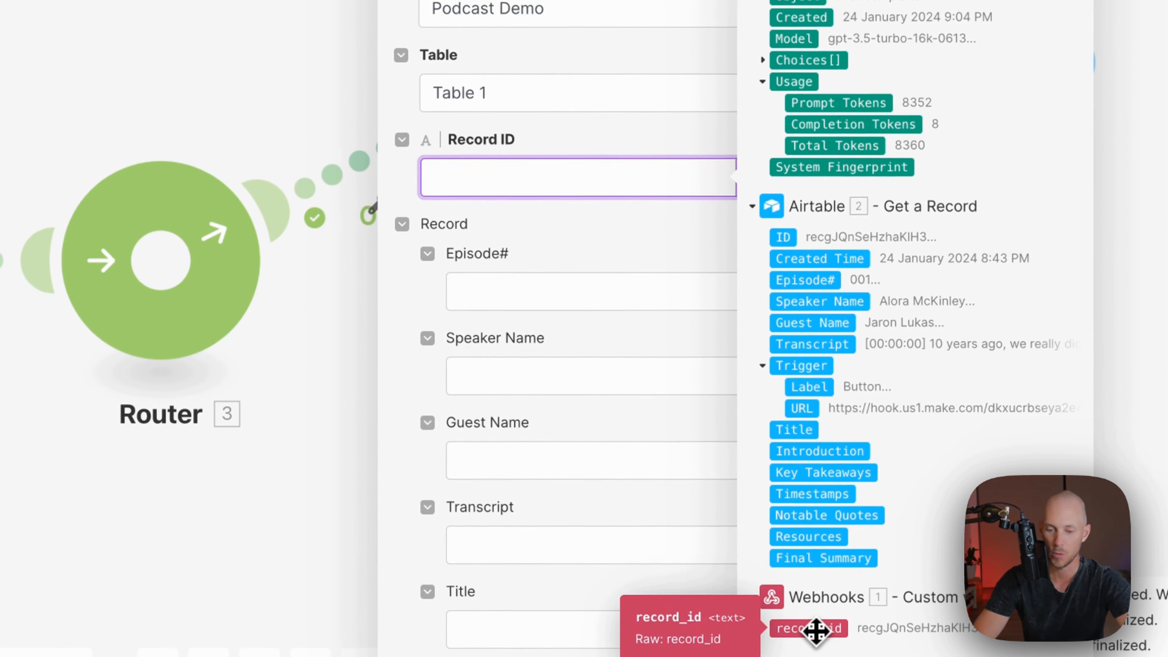
# Map webhook record_id to Record ID and OpenAI's Message Content to Title, then confirm
pyautogui.click(816, 628)
pyautogui.scroll(-3, 529, 295)
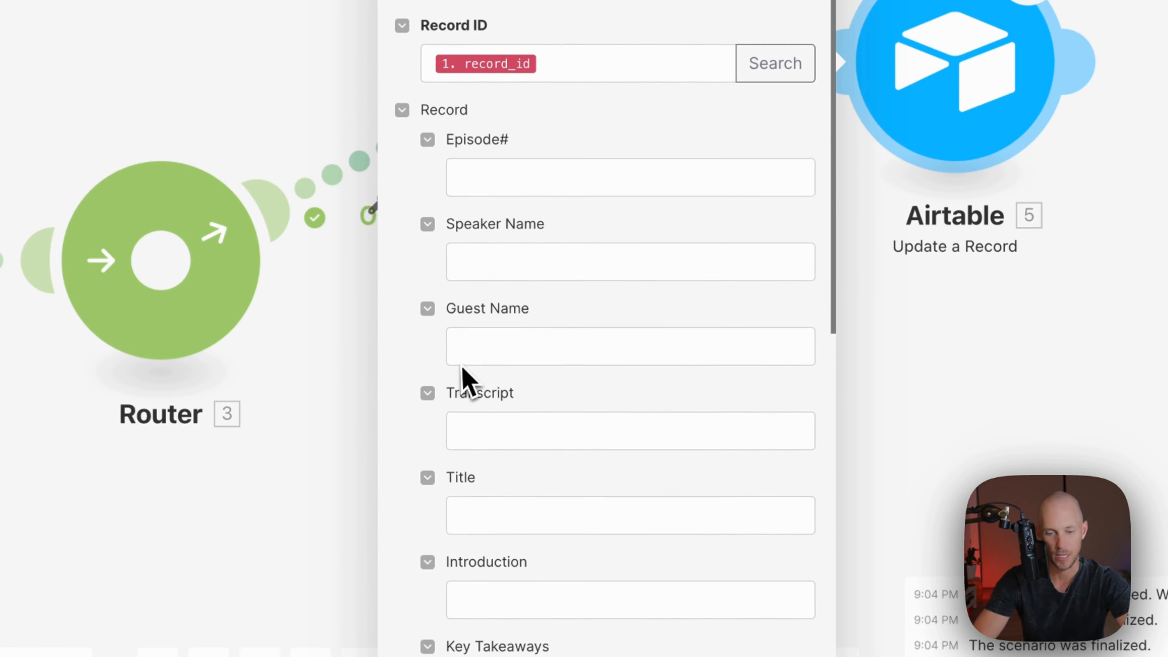
pyautogui.scroll(-3, 464, 488)
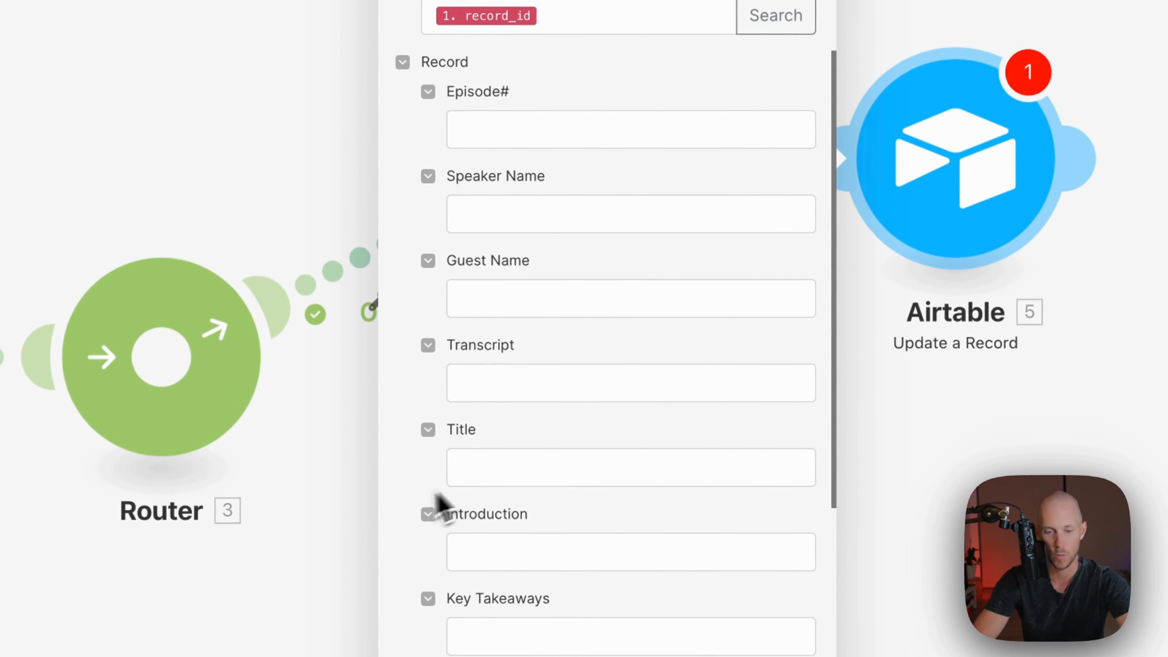
pyautogui.scroll(-3, 387, 525)
pyautogui.click(490, 357)
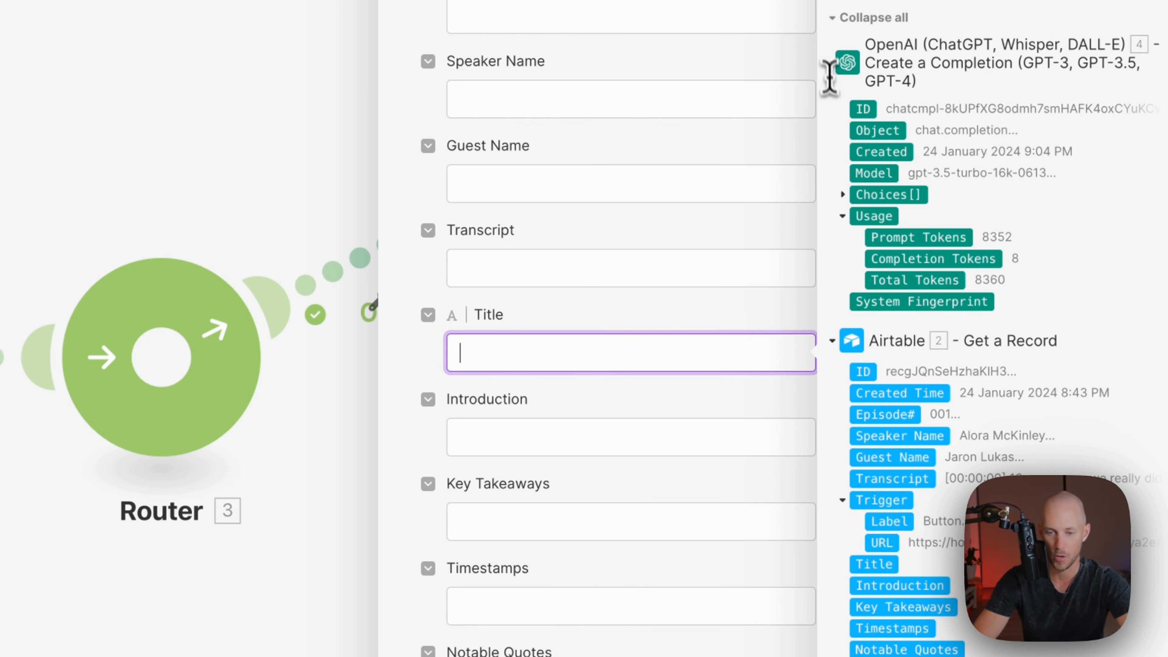
pyautogui.click(845, 195)
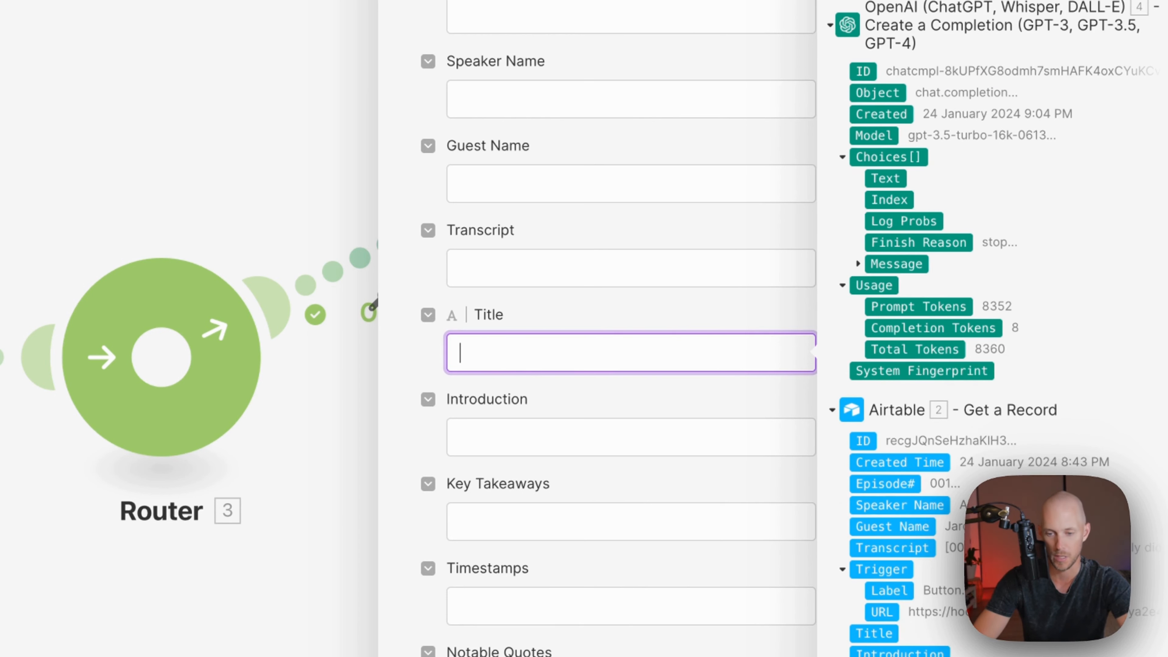
pyautogui.click(858, 264)
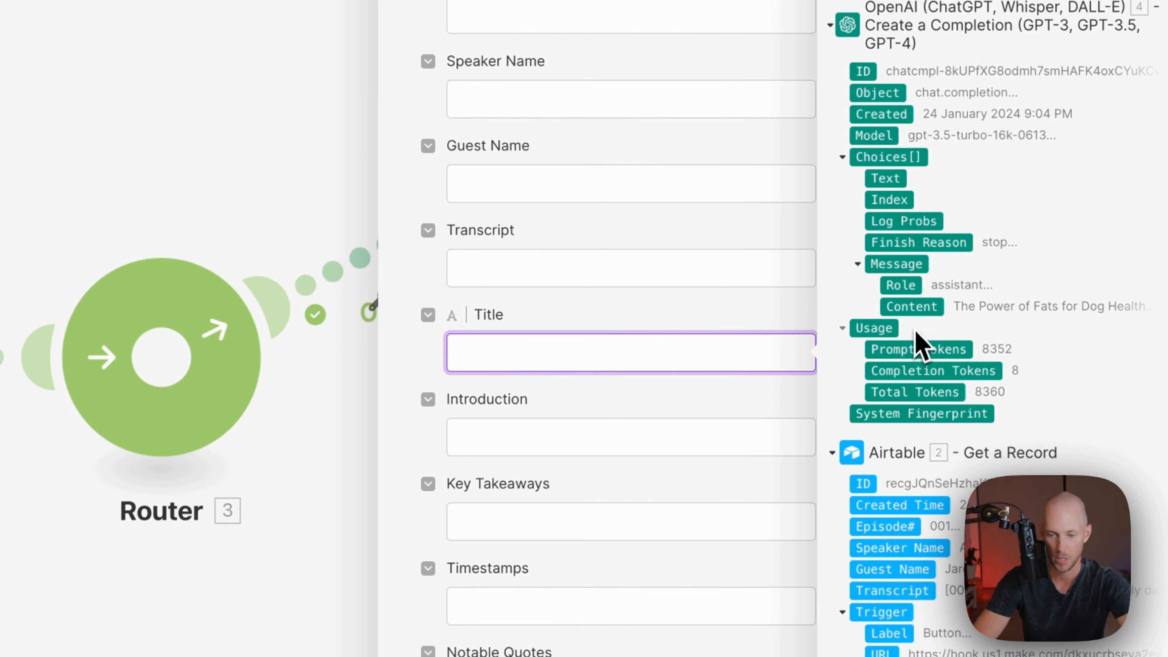
pyautogui.click(661, 297)
pyautogui.click(781, 609)
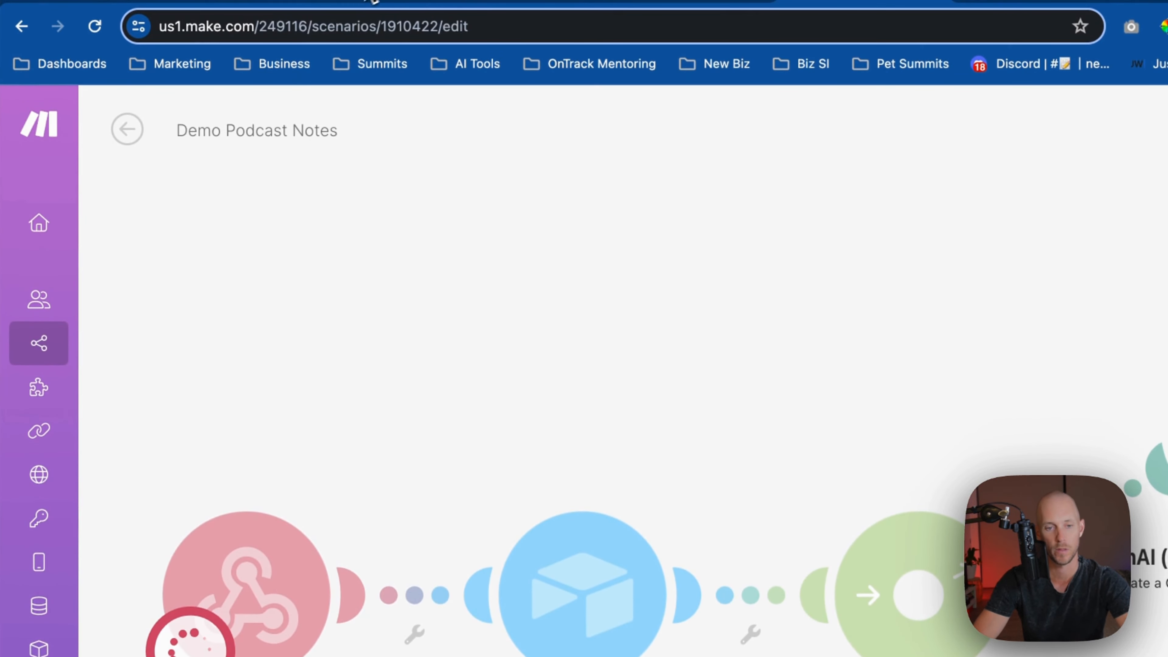
# Run the scenario for episode 001 from its Airtable Trigger button
pyautogui.click(451, 2)
pyautogui.click(600, 213)
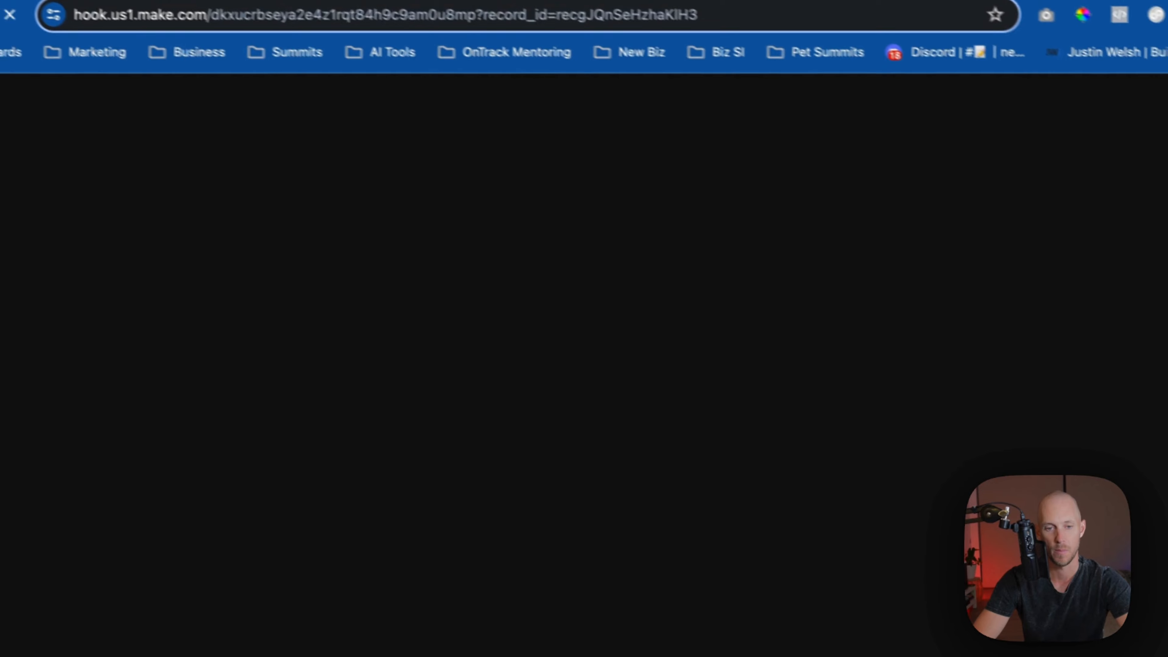
pyautogui.click(264, 6)
pyautogui.click(478, 560)
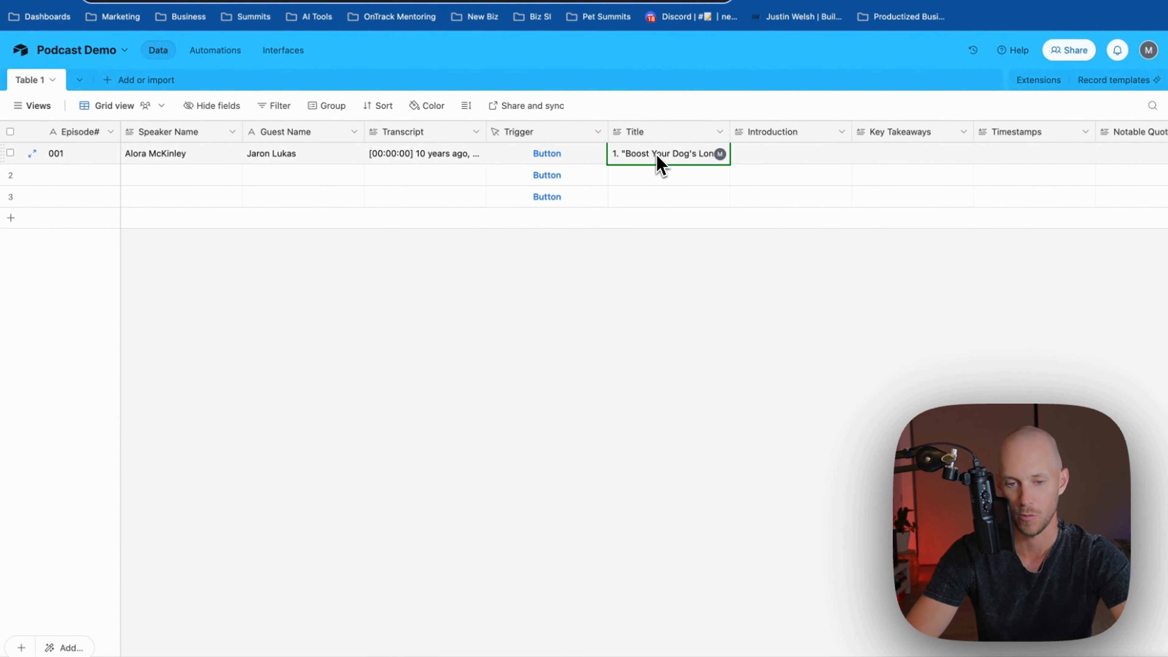
# Expand record 001 to review the three generated titles in its Title field
pyautogui.rightClick(708, 157)
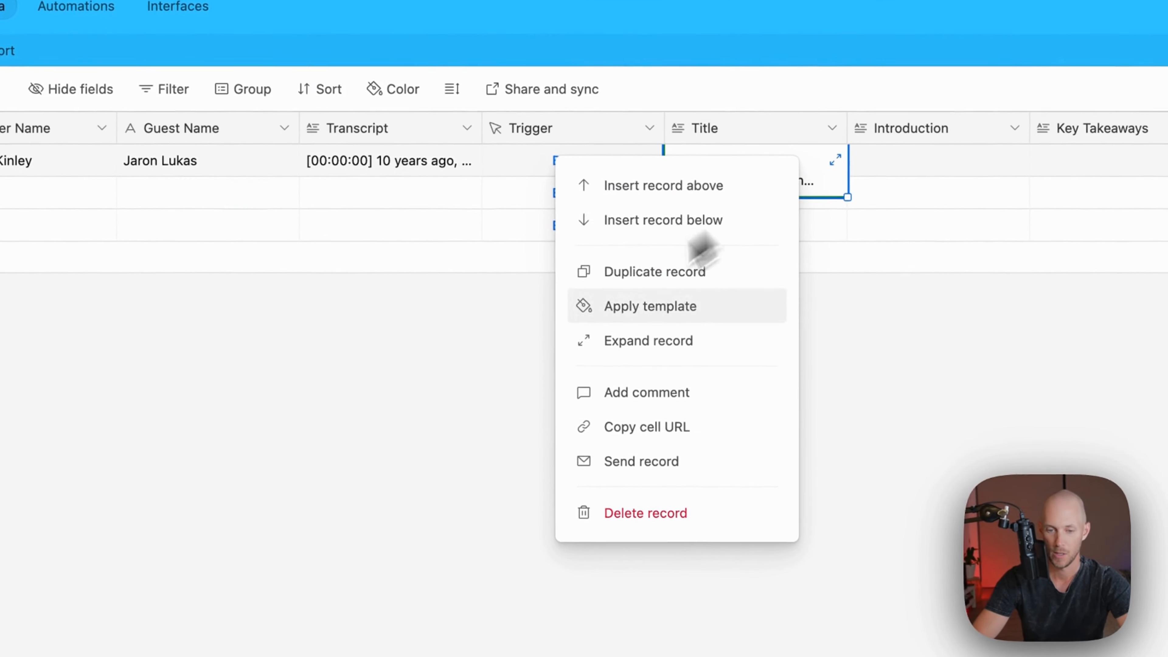
pyautogui.click(589, 354)
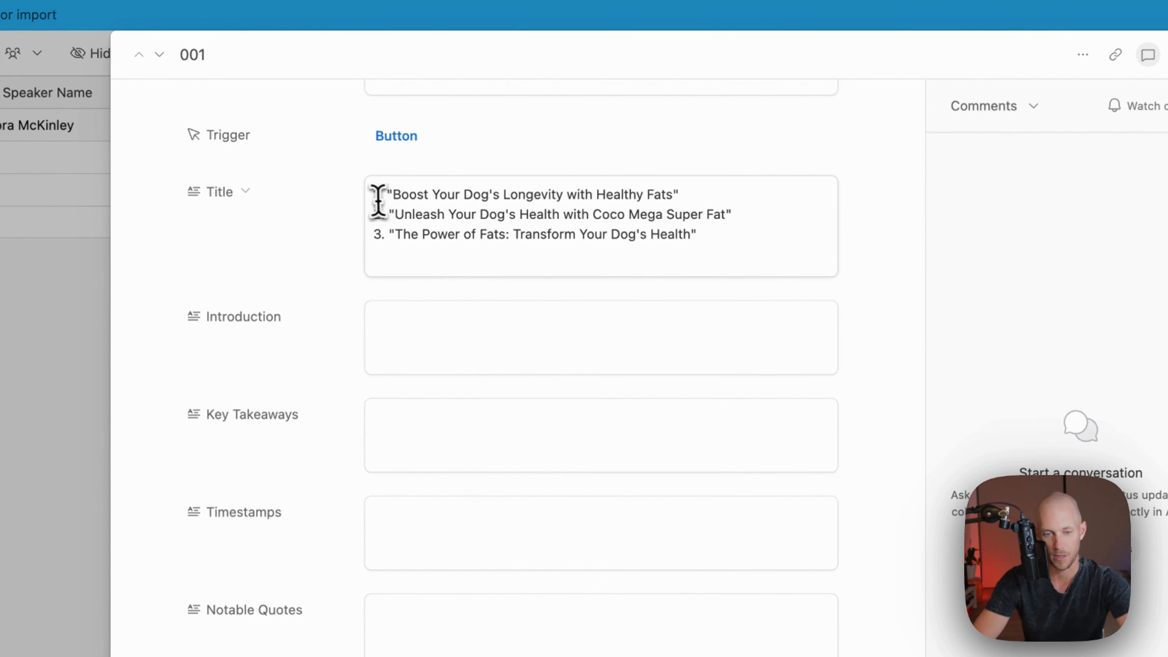
pyautogui.moveTo(378, 201); pyautogui.dragTo(768, 252)
pyautogui.click(732, 238)
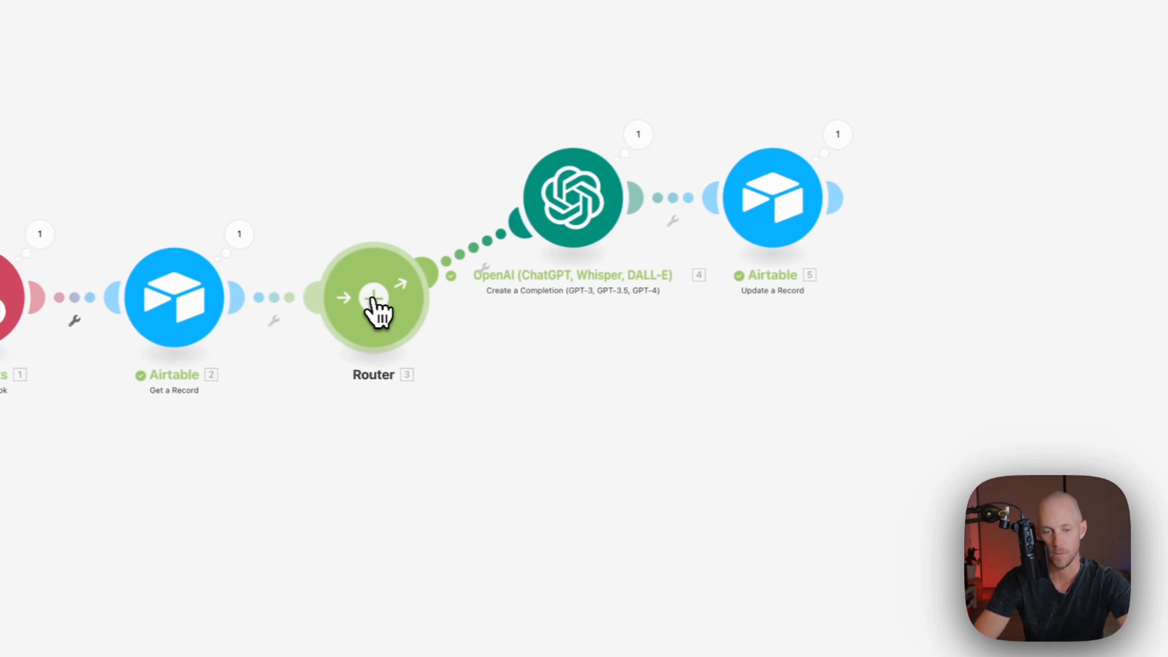
# Add a Router route with an OpenAI Create a Completion (GPT-3, GPT-3.5, GPT-4) module
pyautogui.click(364, 298)
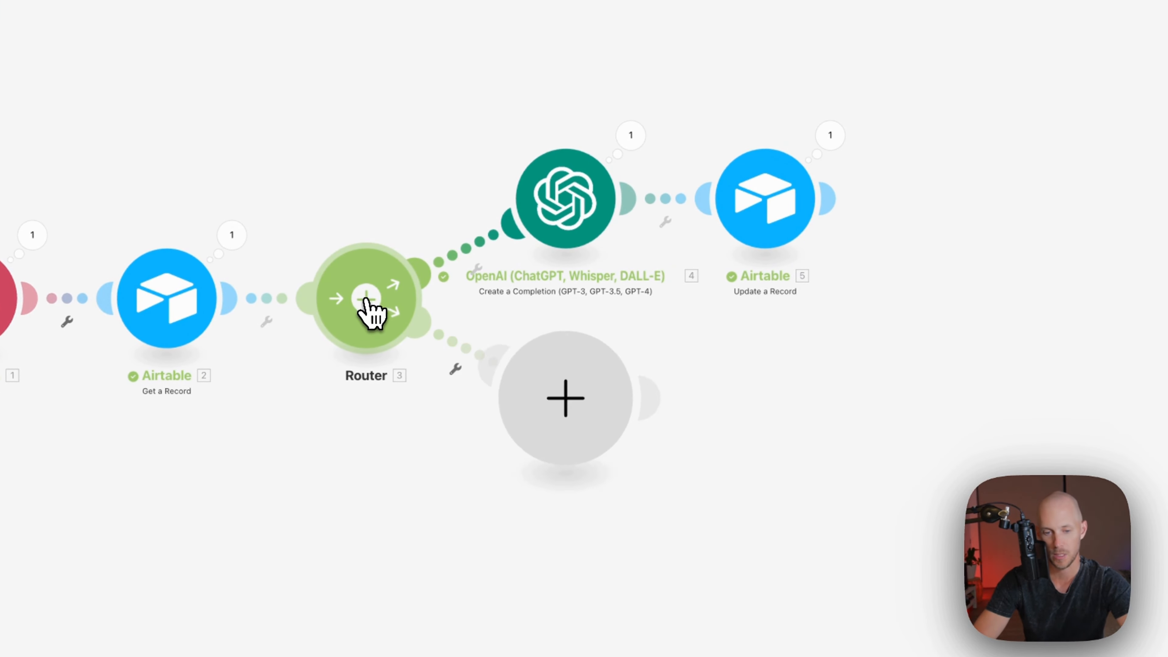
pyautogui.click(582, 420)
pyautogui.click(703, 398)
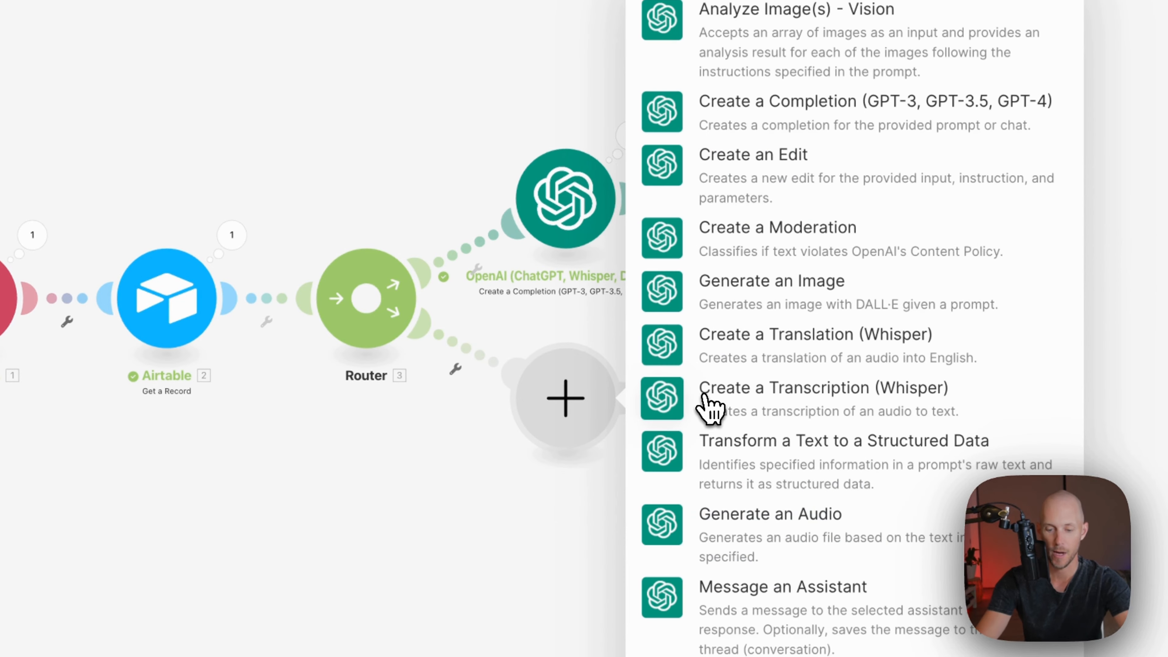
pyautogui.click(793, 150)
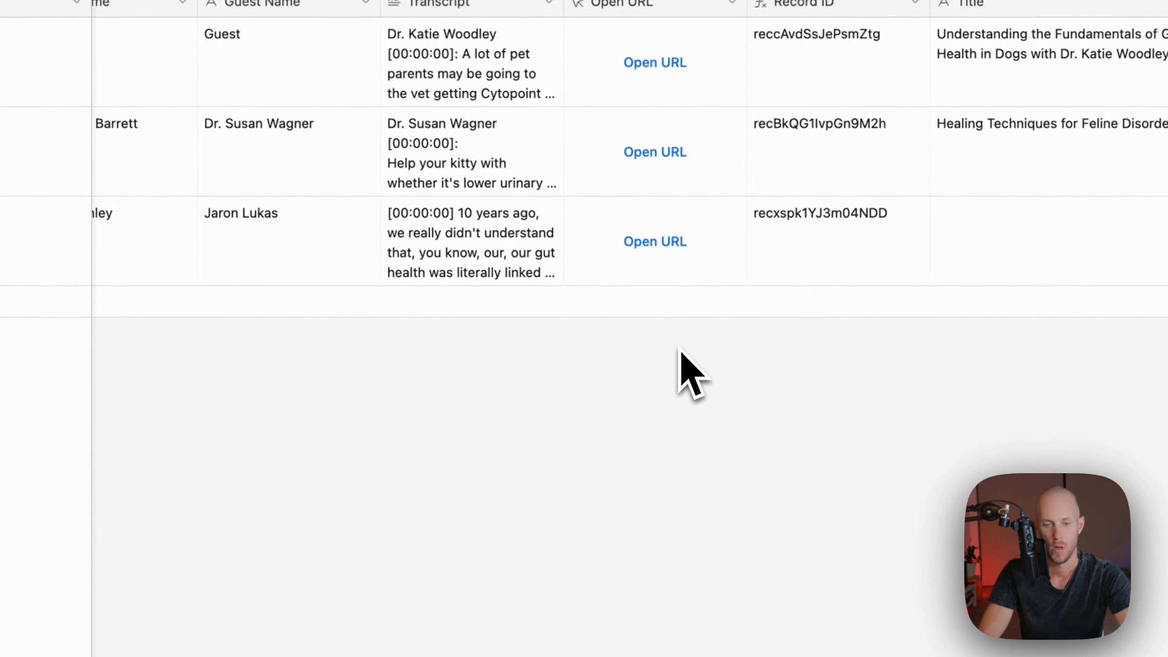
pyautogui.hscroll(5, 678, 351)
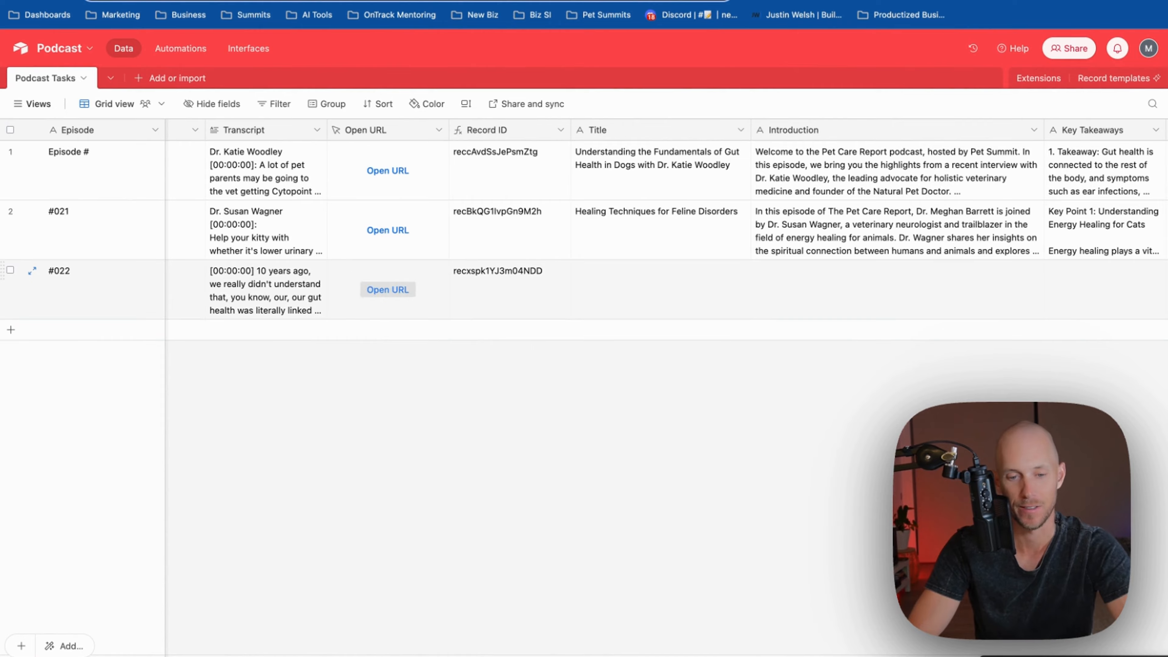
# Expand record #022 and start its Summary with 'Title: Boost Your Dog's Longevity with Healthy Fats'
pyautogui.click(387, 289)
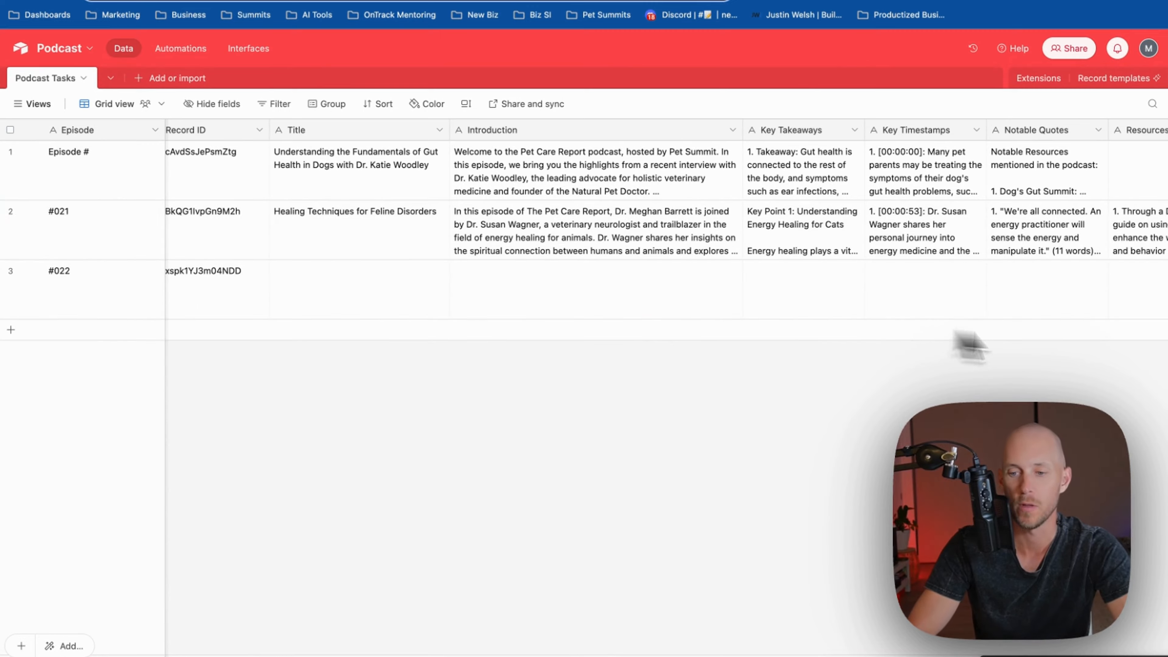
pyautogui.rightClick(382, 298)
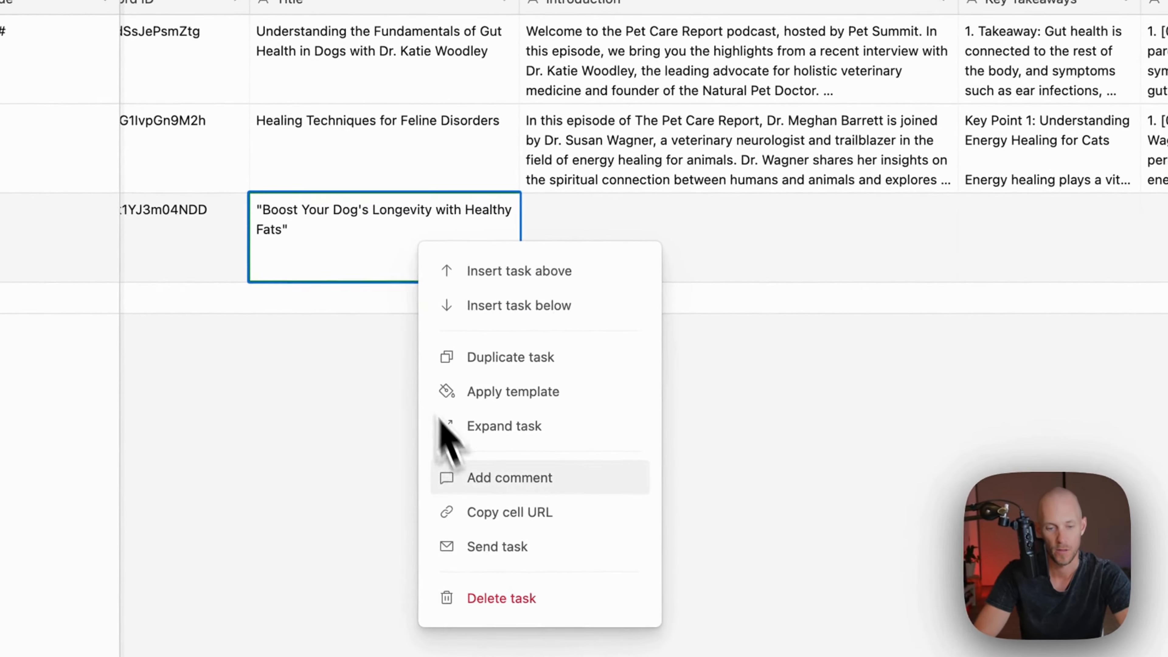
pyautogui.click(483, 423)
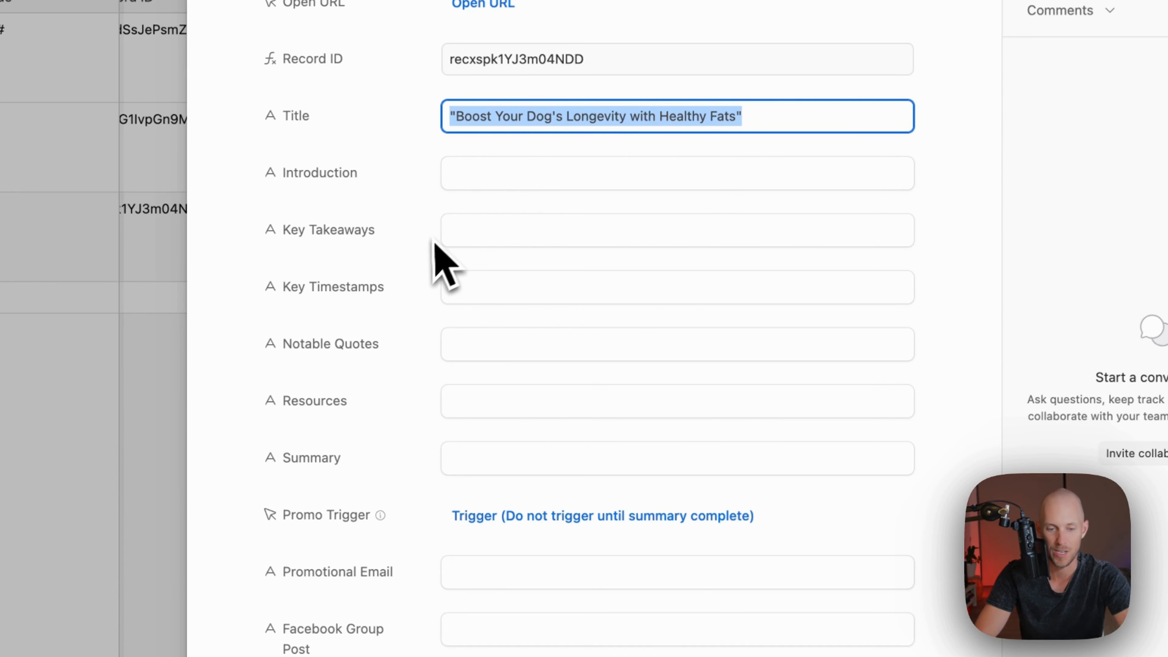
pyautogui.click(462, 458)
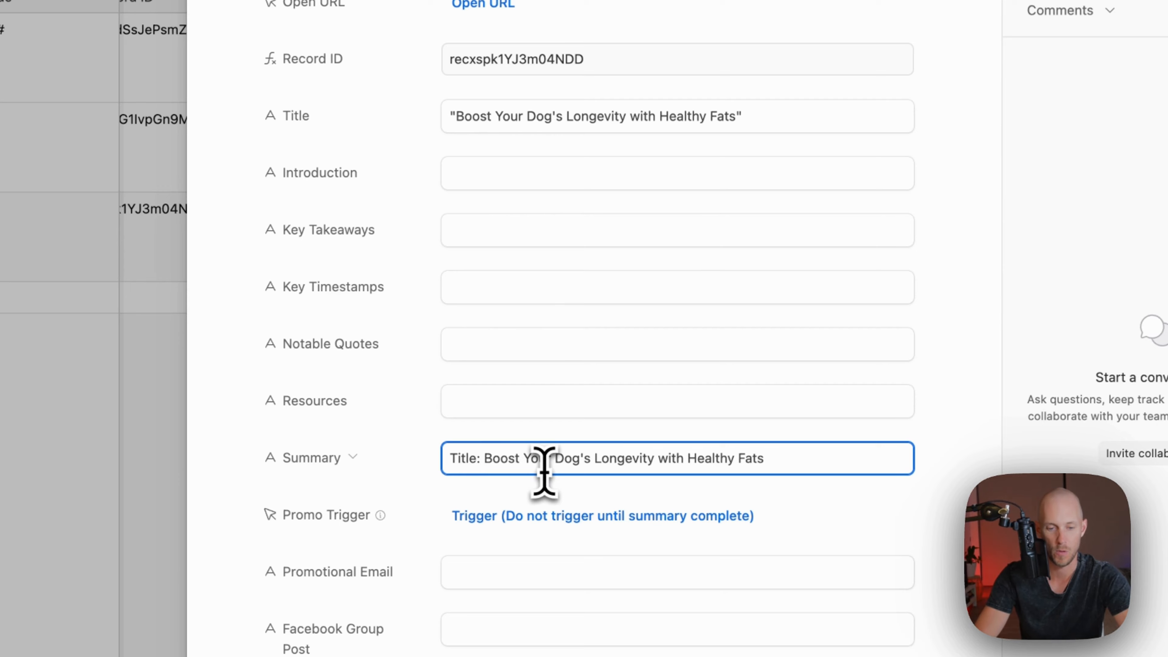
pyautogui.press('Return')
pyautogui.press('Return')
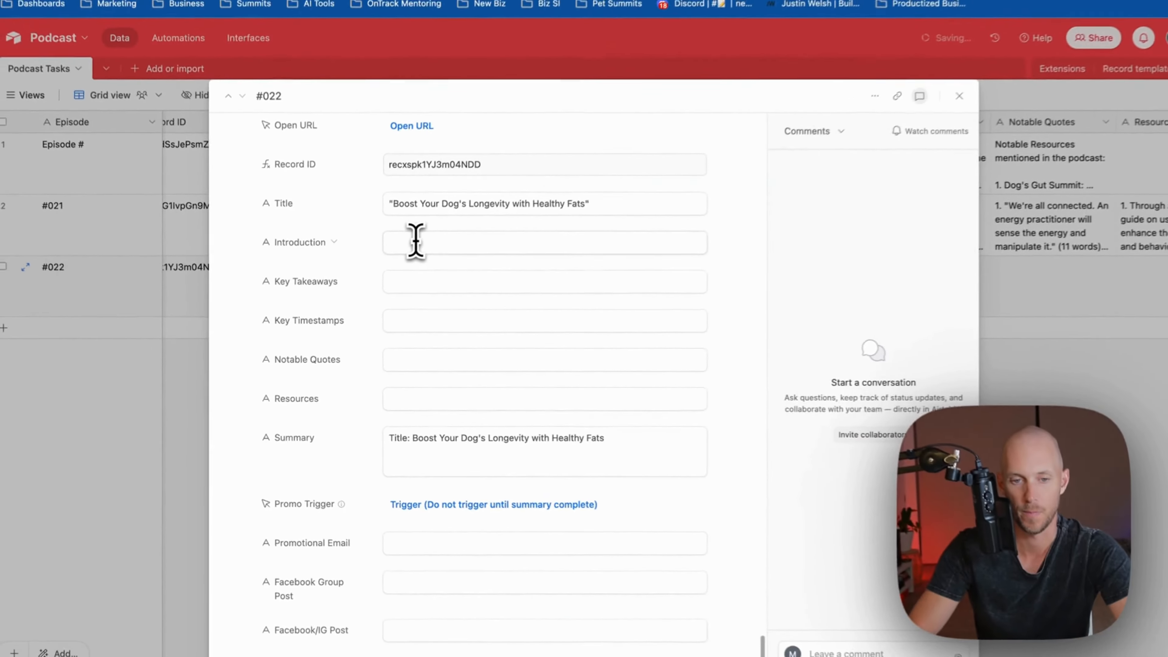
# Paste episode #022's Introduction paragraphs into the Summary field below its title
pyautogui.click(494, 186)
pyautogui.scroll(-10, 487, 322)
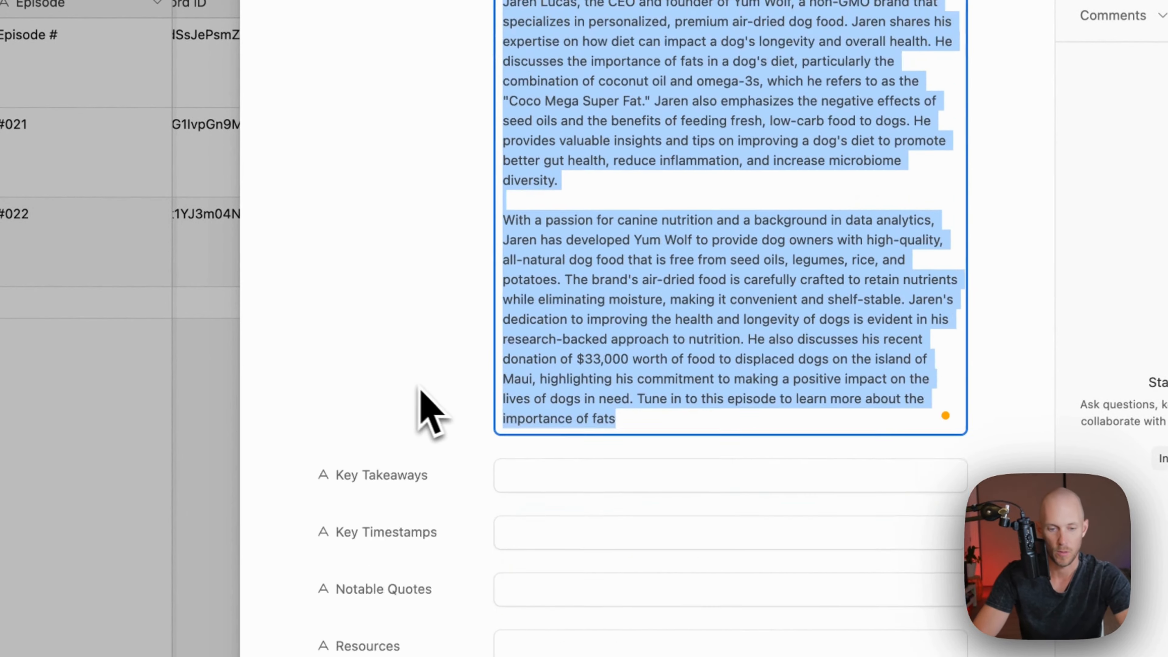
pyautogui.click(565, 462)
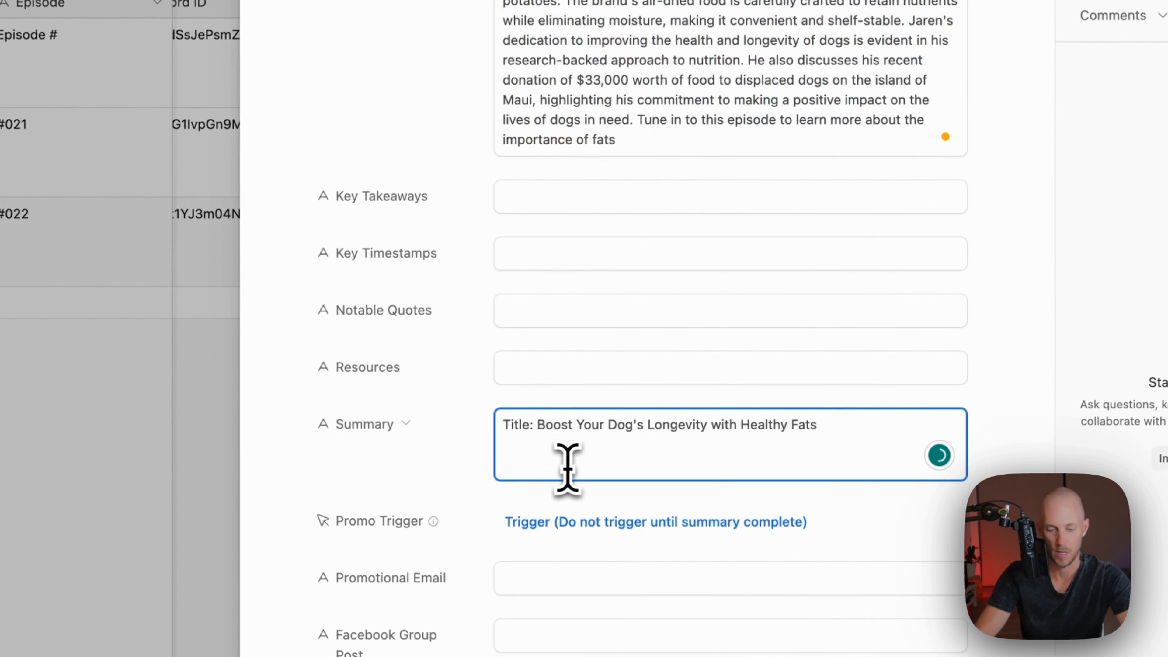
pyautogui.press('super+v')
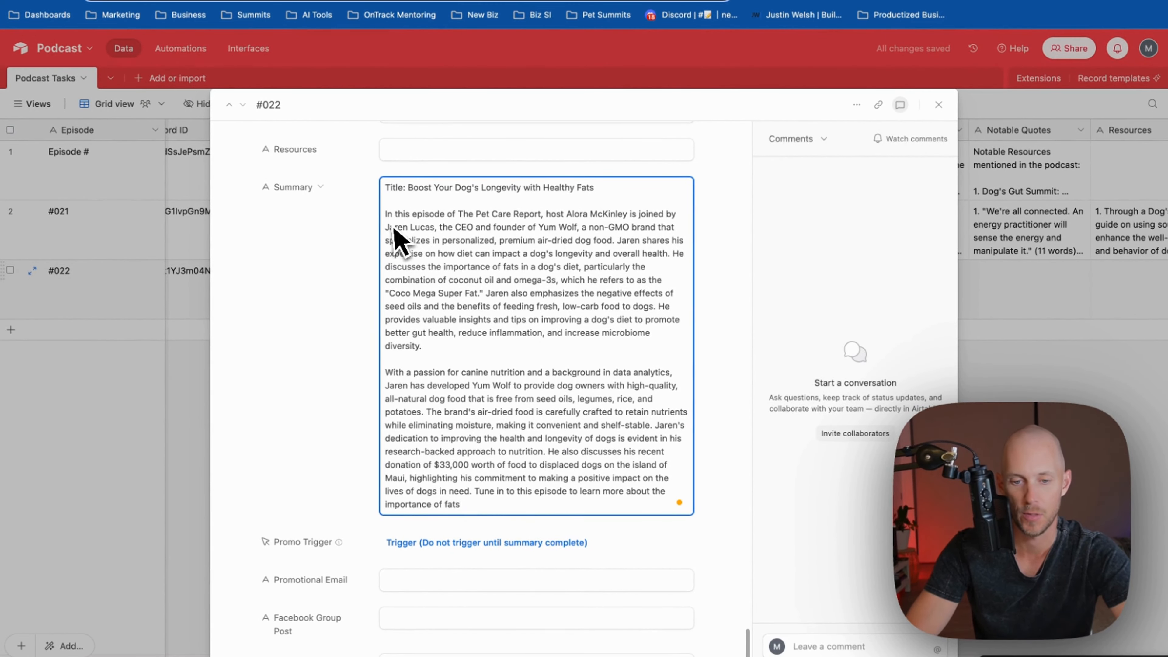
pyautogui.scroll(5, 437, 422)
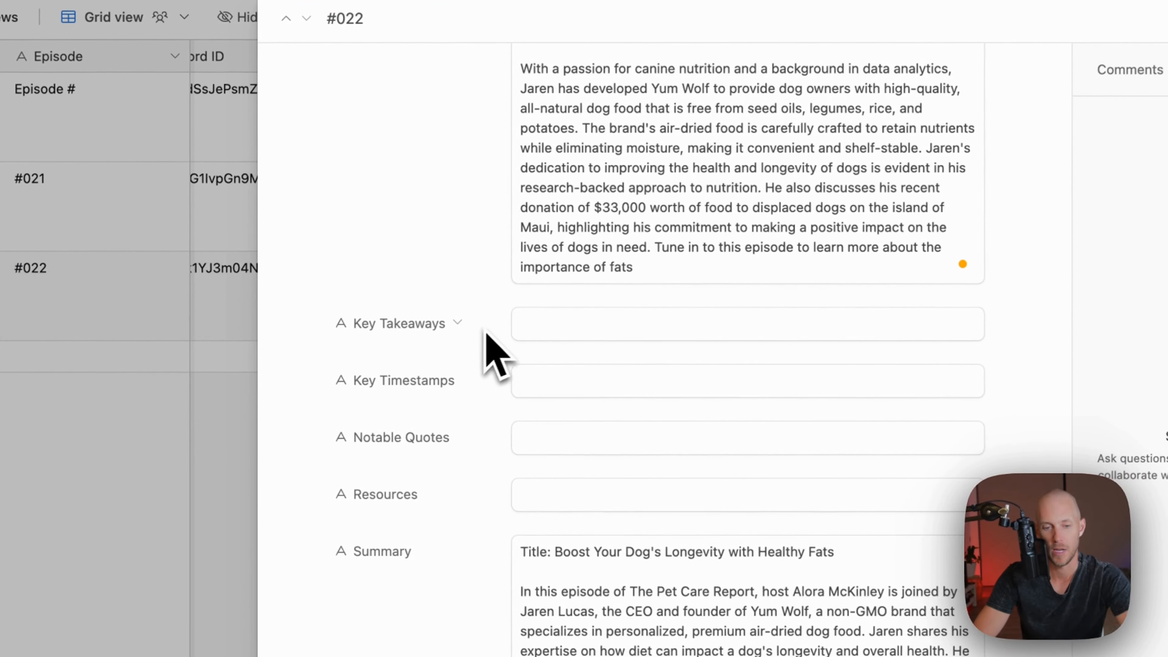
# Add a '---' divider and the Key Takeaways to Summary, stripping the 'Key Point N:' labels
pyautogui.scroll(-3, 547, 338)
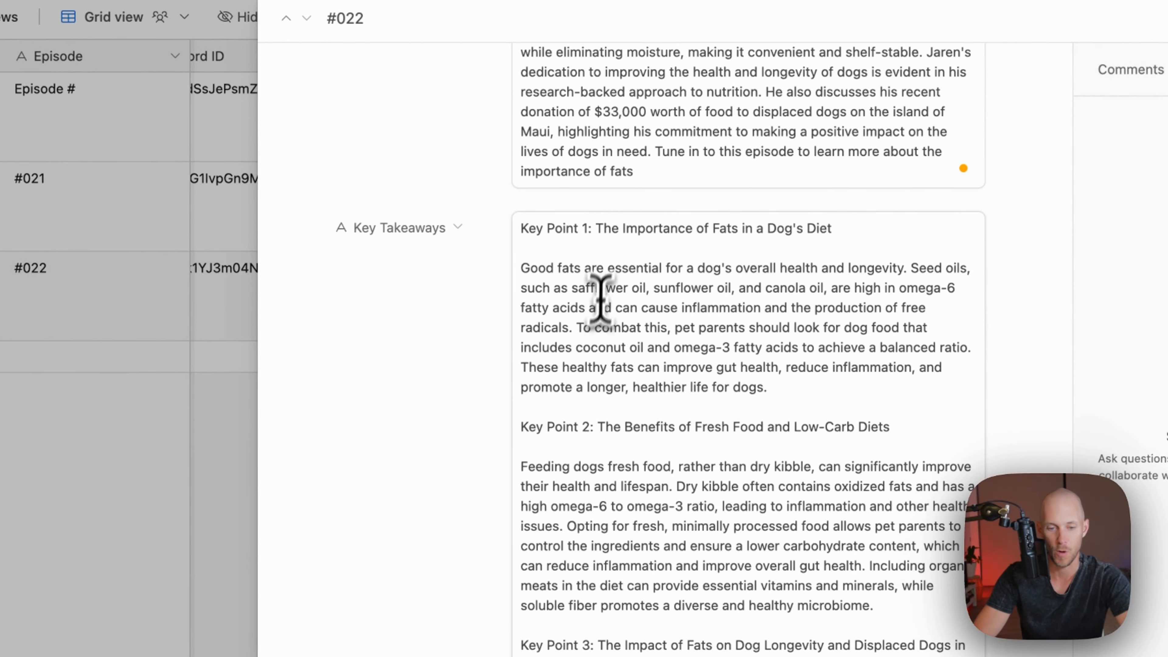
pyautogui.press('super+a')
pyautogui.press('super+c')
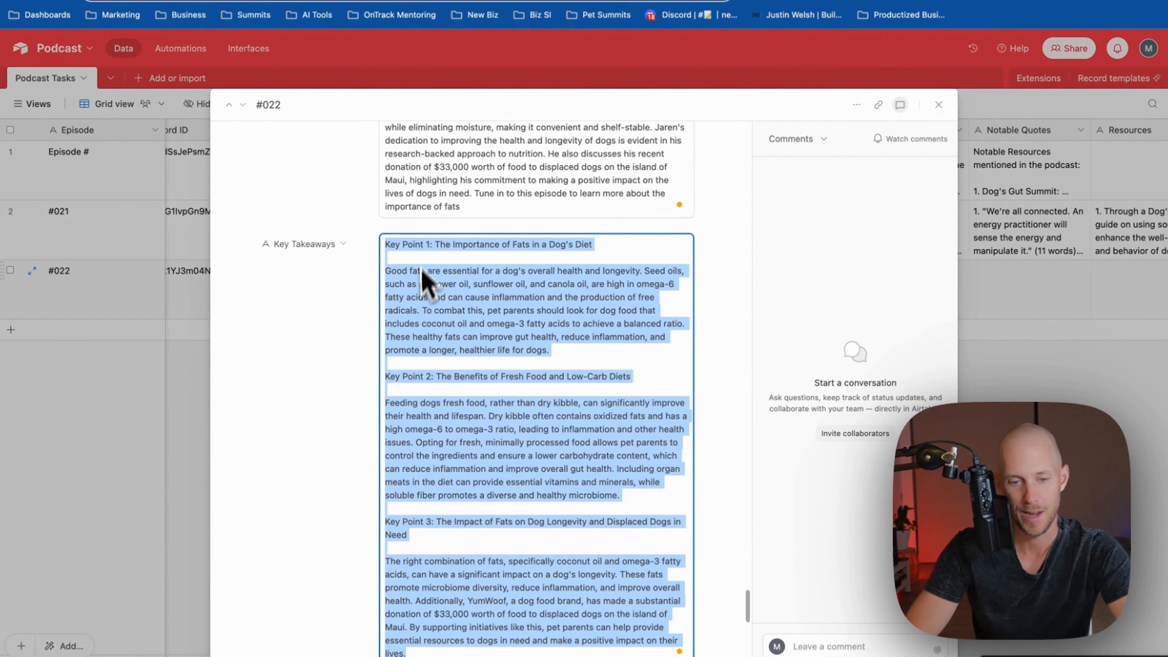
pyautogui.scroll(-15, 374, 301)
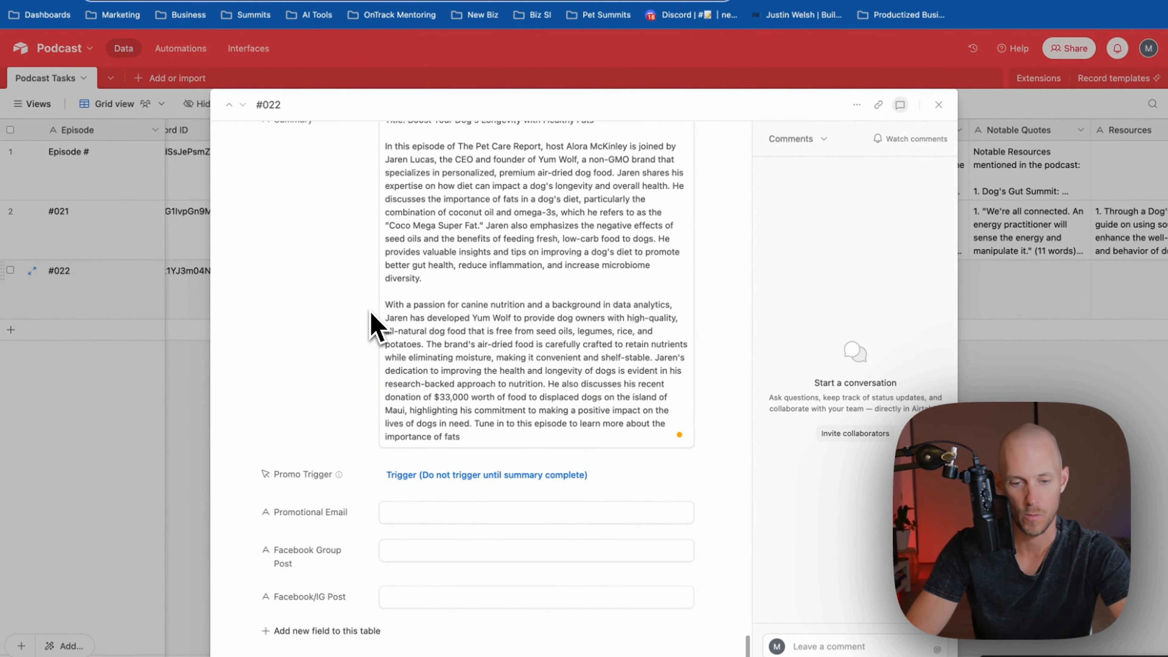
pyautogui.click(523, 437)
pyautogui.press('Return')
pyautogui.press('Return')
pyautogui.write('---')
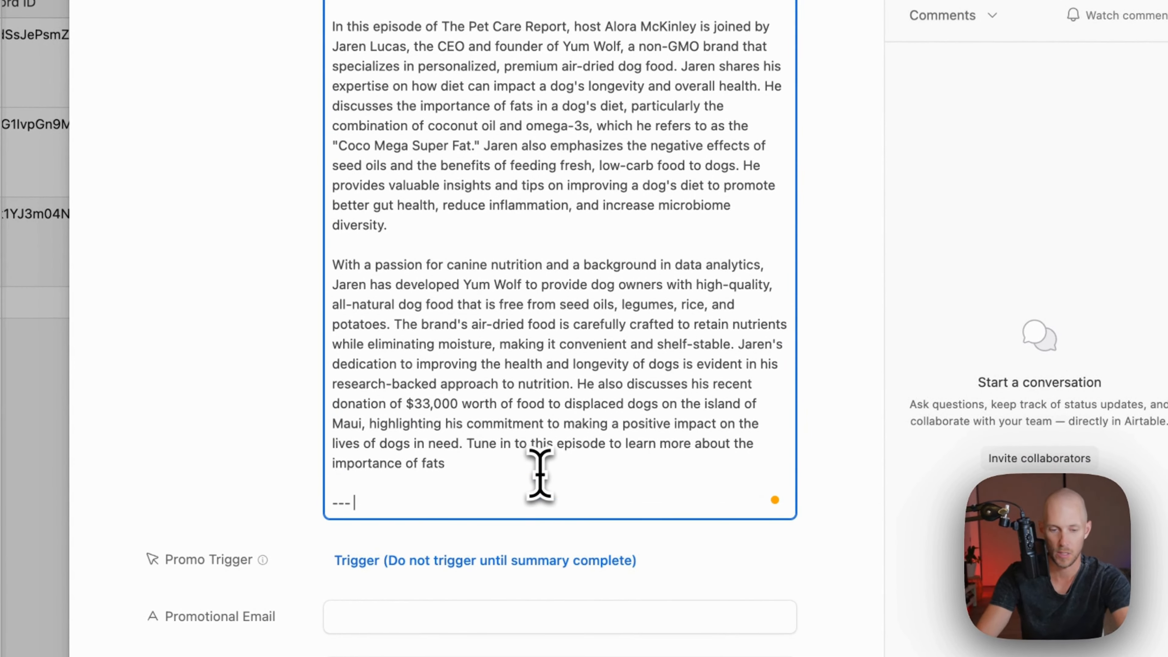
pyautogui.press('Return')
pyautogui.press('Return')
pyautogui.press('super+v')
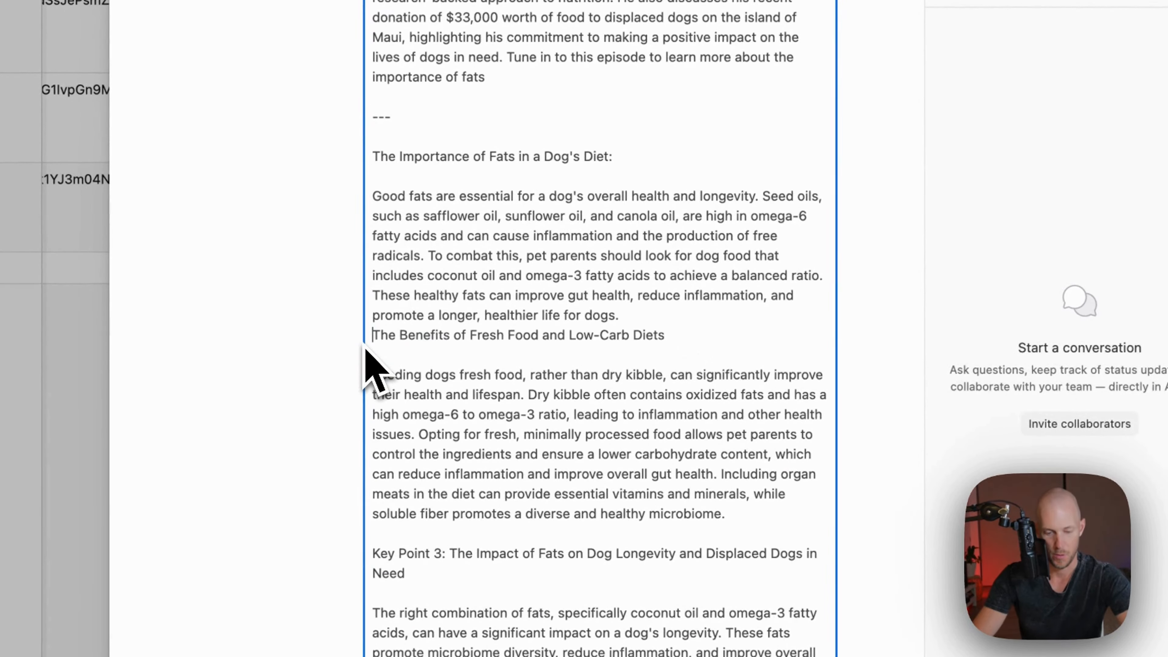
pyautogui.press('Return')
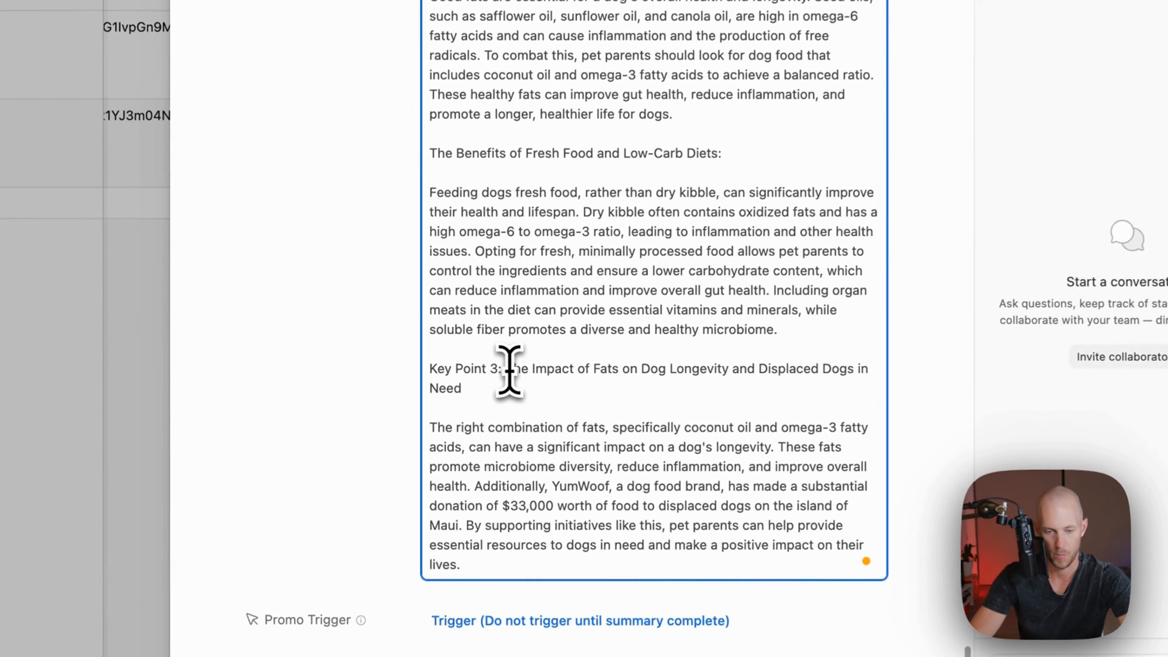
pyautogui.click(510, 370)
pyautogui.press('BackSpace')
pyautogui.press('BackSpace')
pyautogui.press('BackSpace')
pyautogui.press('BackSpace')
pyautogui.press('BackSpace')
pyautogui.press('BackSpace')
pyautogui.press('BackSpace')
pyautogui.press('BackSpace')
pyautogui.press('BackSpace')
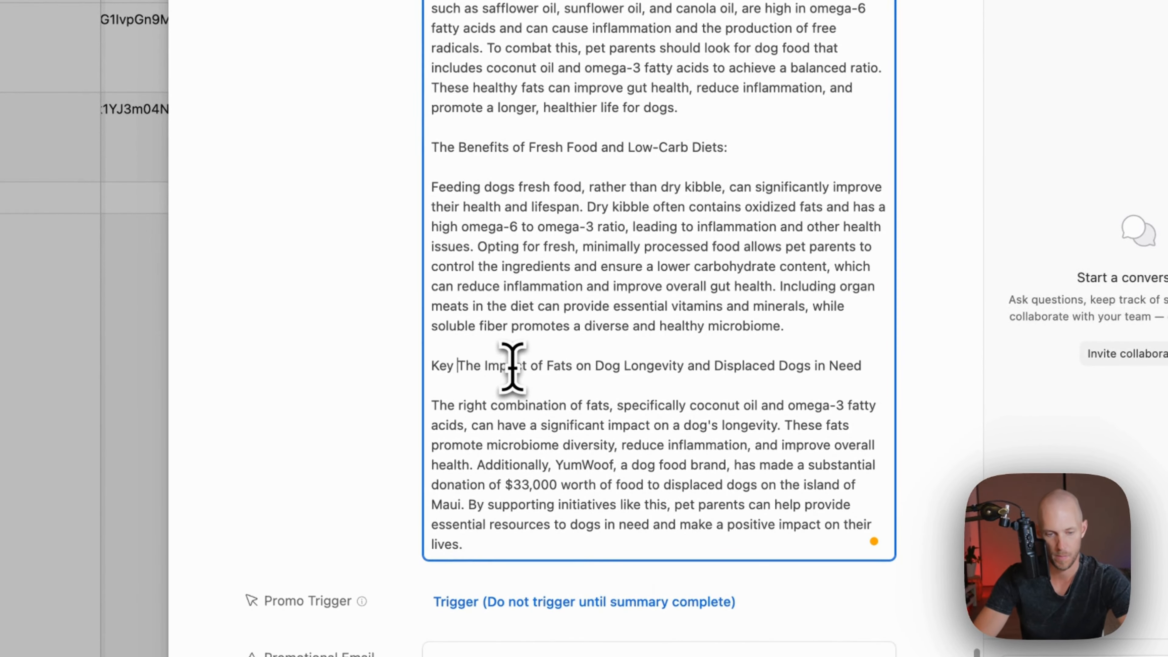
pyautogui.scroll(10, 431, 350)
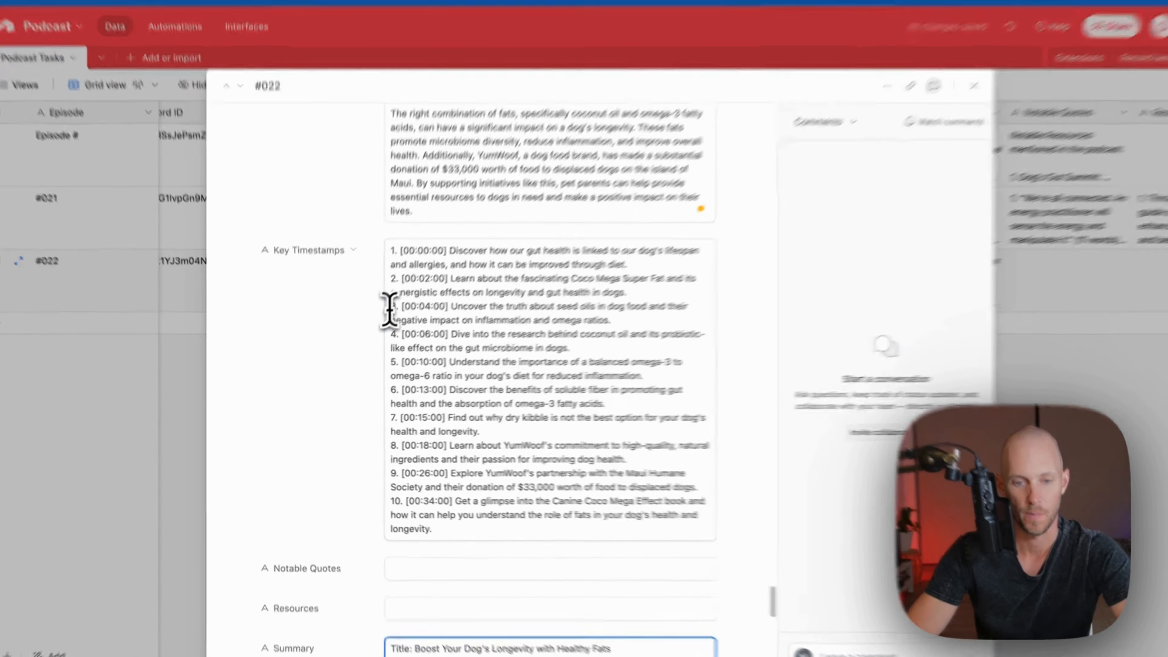
# Append a '--' divider and the ten Key Timestamps to the end of Summary
pyautogui.click(524, 340)
pyautogui.press('super+a')
pyautogui.press('super+c')
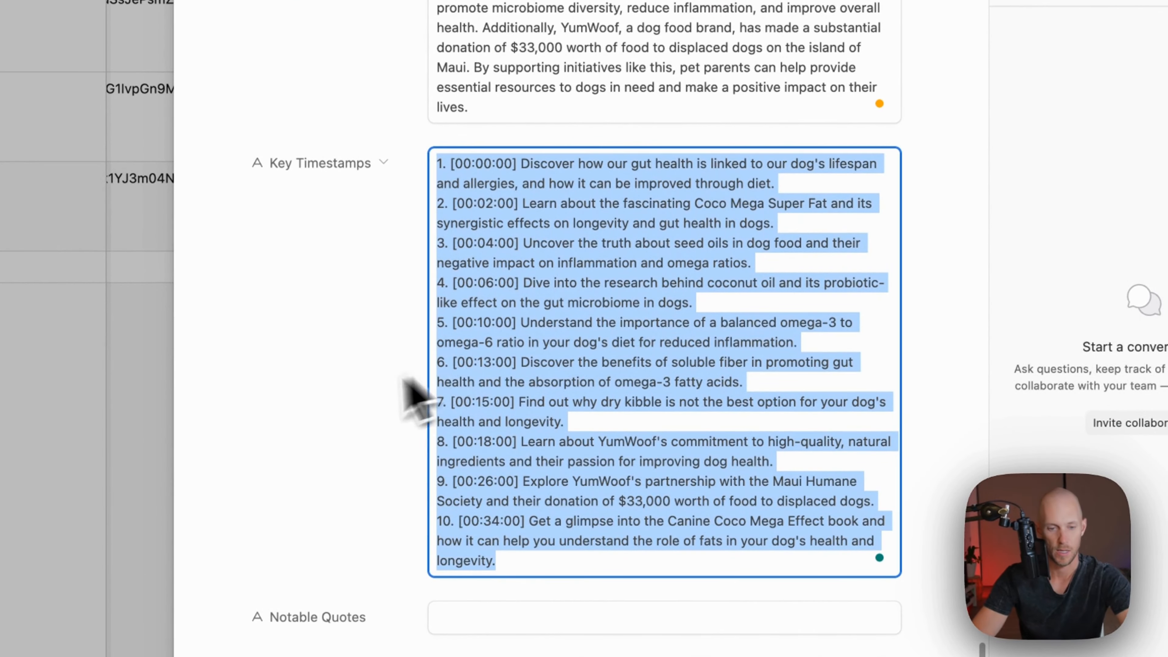
pyautogui.click(357, 386)
pyautogui.scroll(-10, 450, 361)
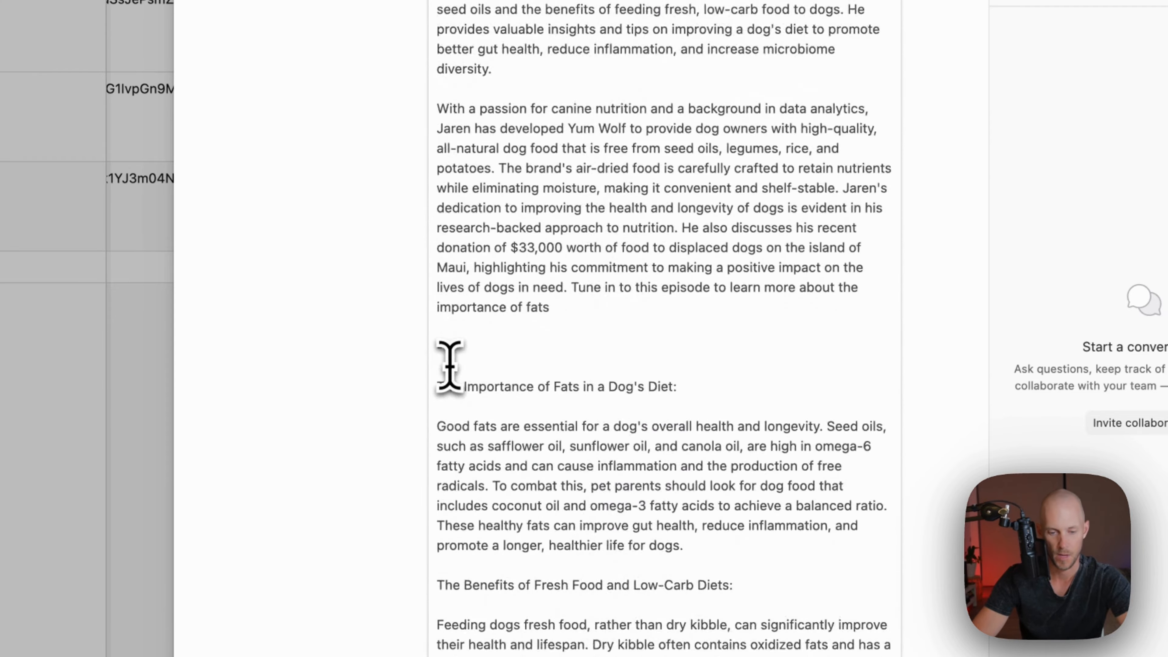
pyautogui.scroll(-8, 449, 366)
pyautogui.click(579, 428)
pyautogui.press('Return')
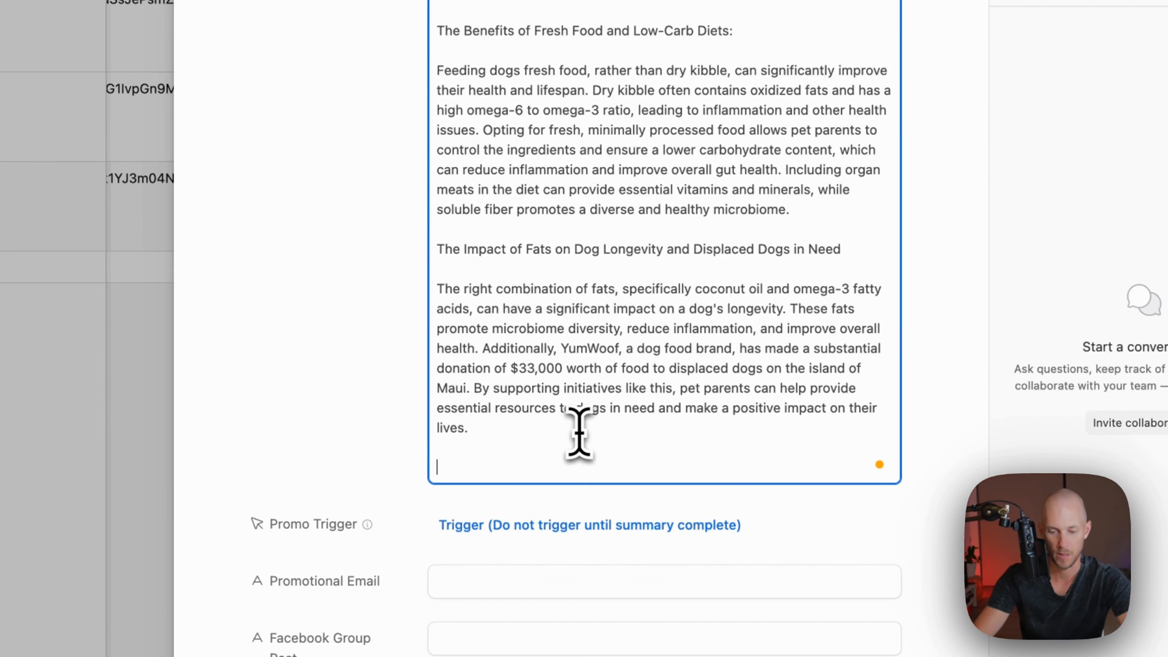
pyautogui.write('--')
pyautogui.press('Return')
pyautogui.press('Return')
pyautogui.press('super+v')
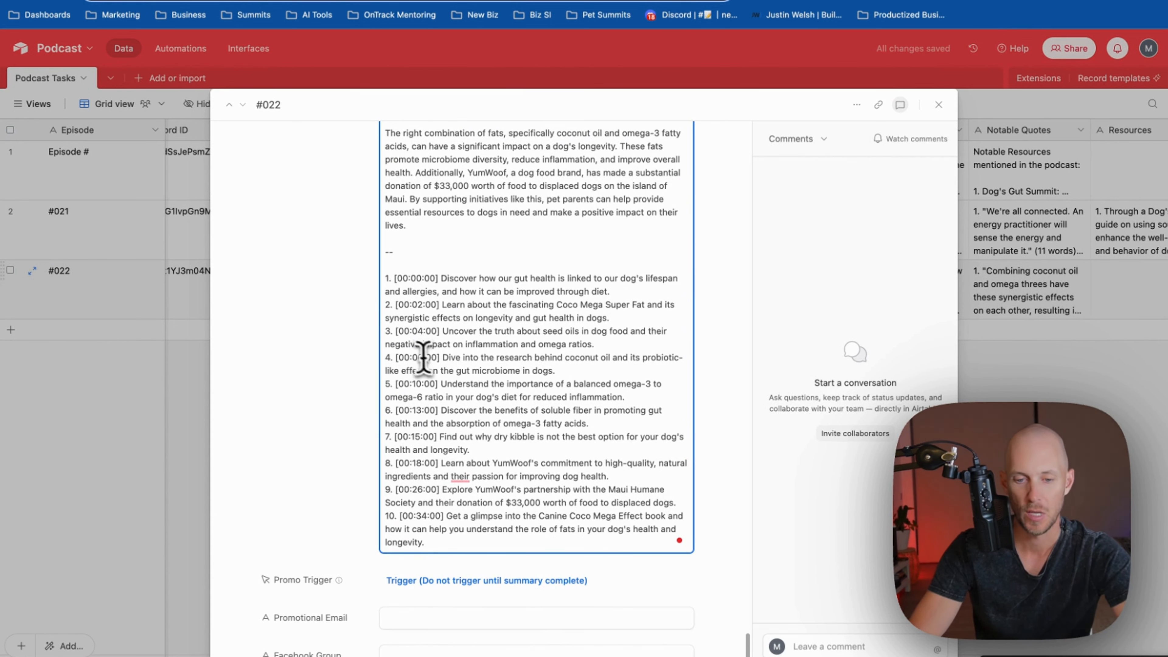
pyautogui.scroll(-2, 484, 322)
pyautogui.press('Return')
pyautogui.press('Return')
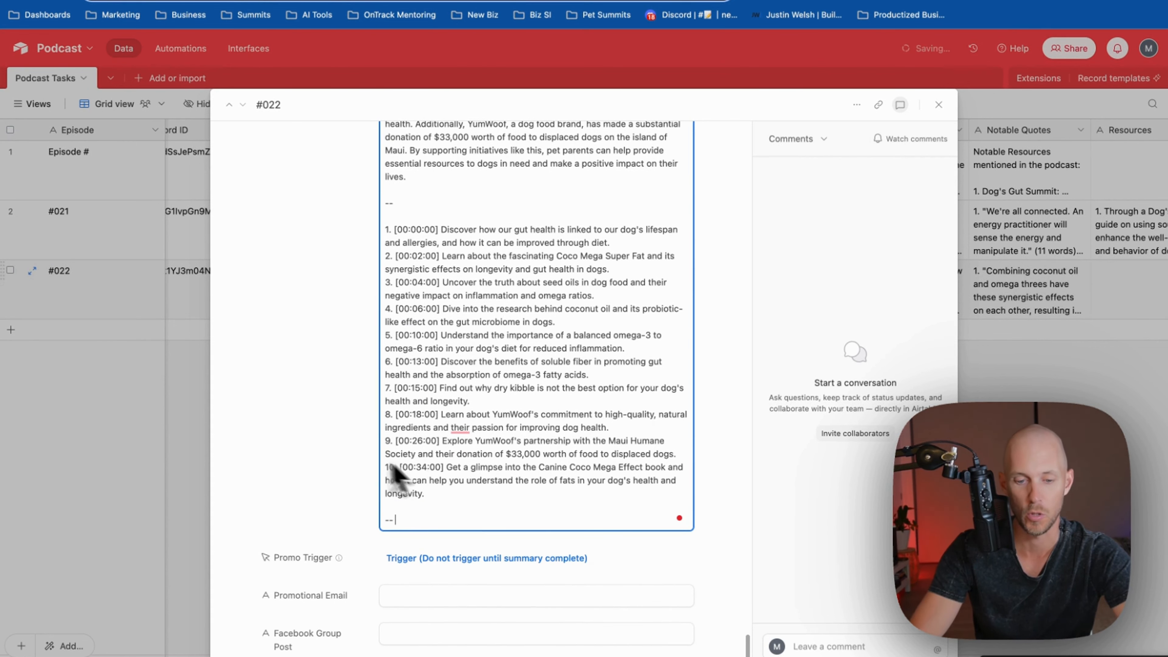
pyautogui.scroll(15, 341, 417)
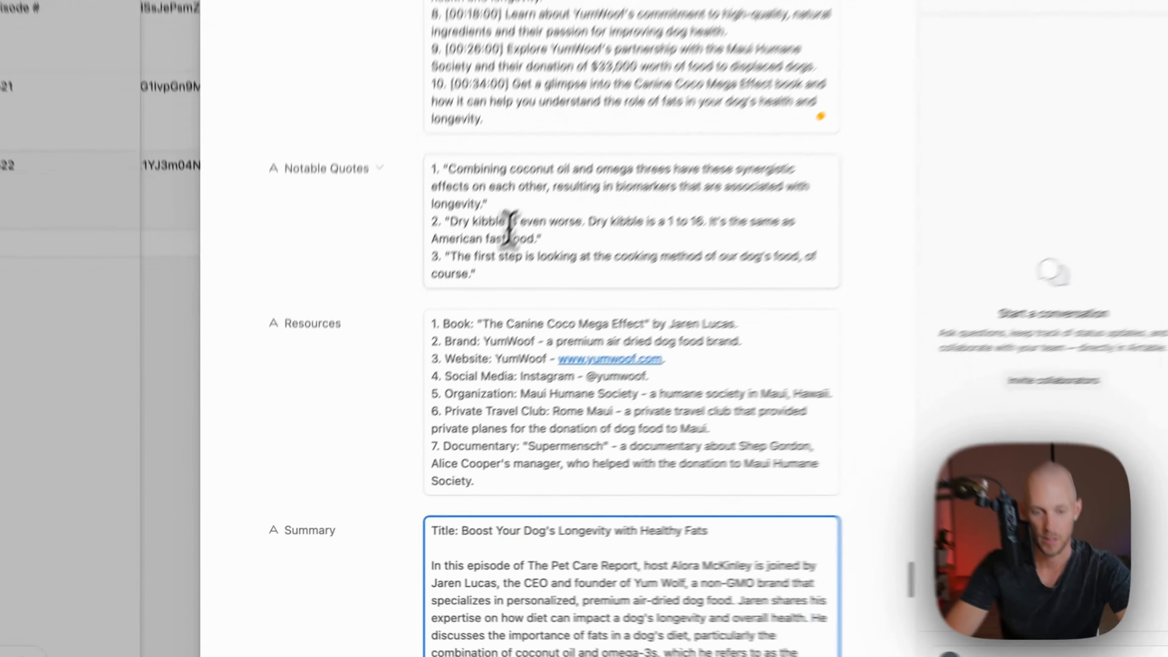
# Paste the three Notable Quotes after the timestamp list in Summary
pyautogui.click(529, 196)
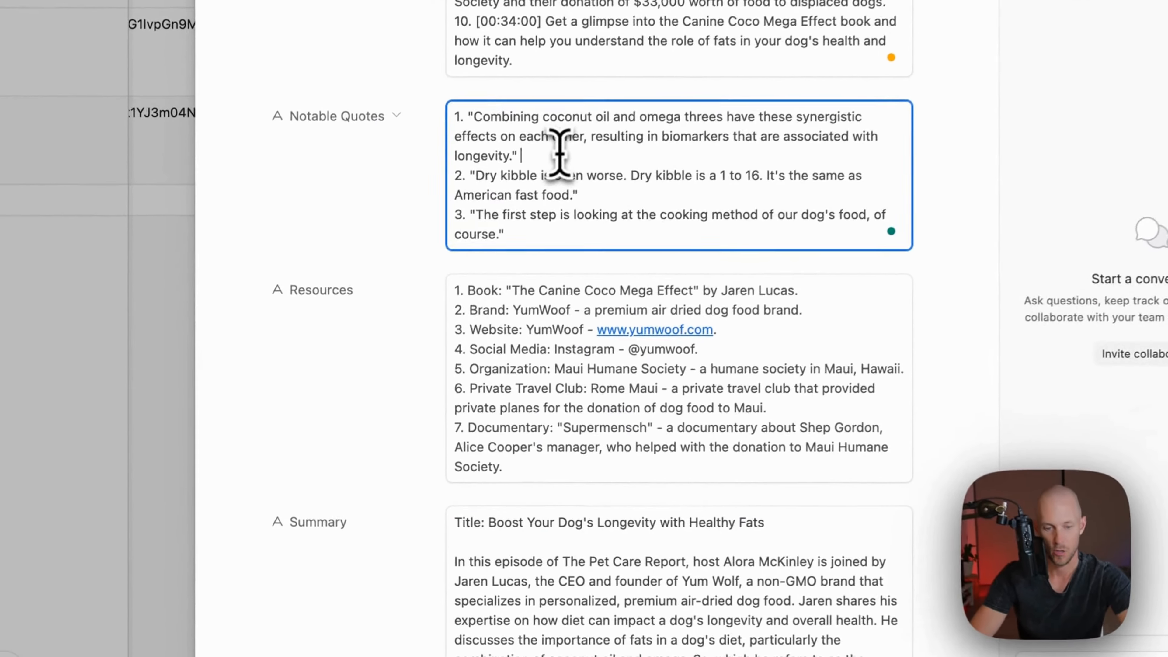
pyautogui.press('super+a')
pyautogui.press('super+c')
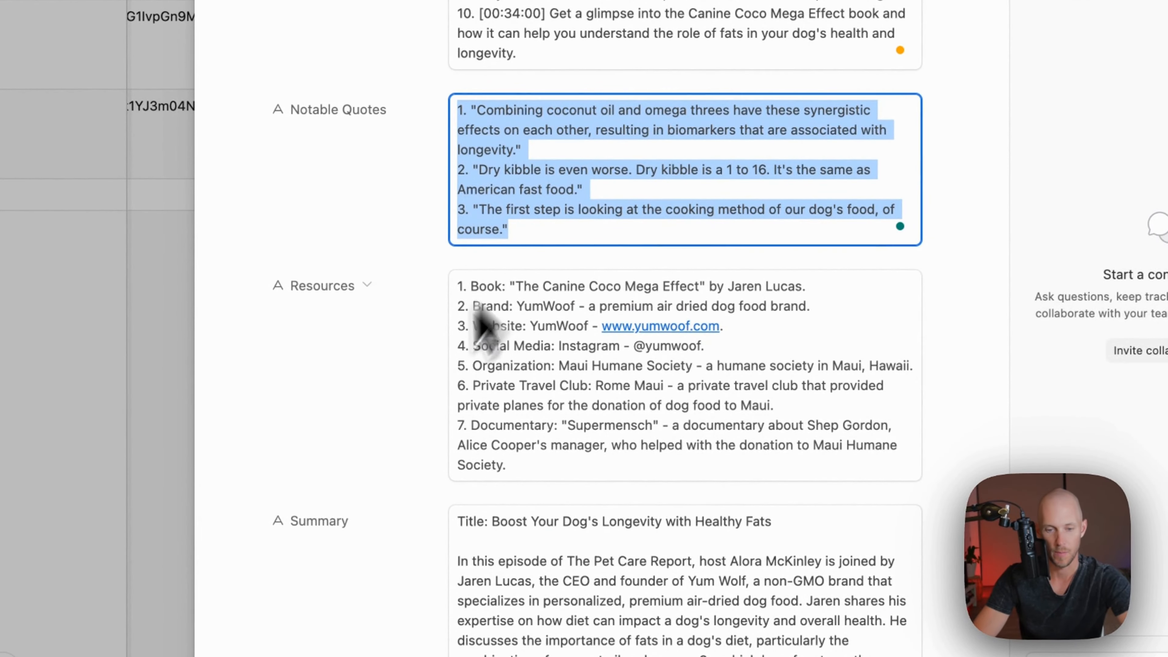
pyautogui.scroll(-20, 430, 400)
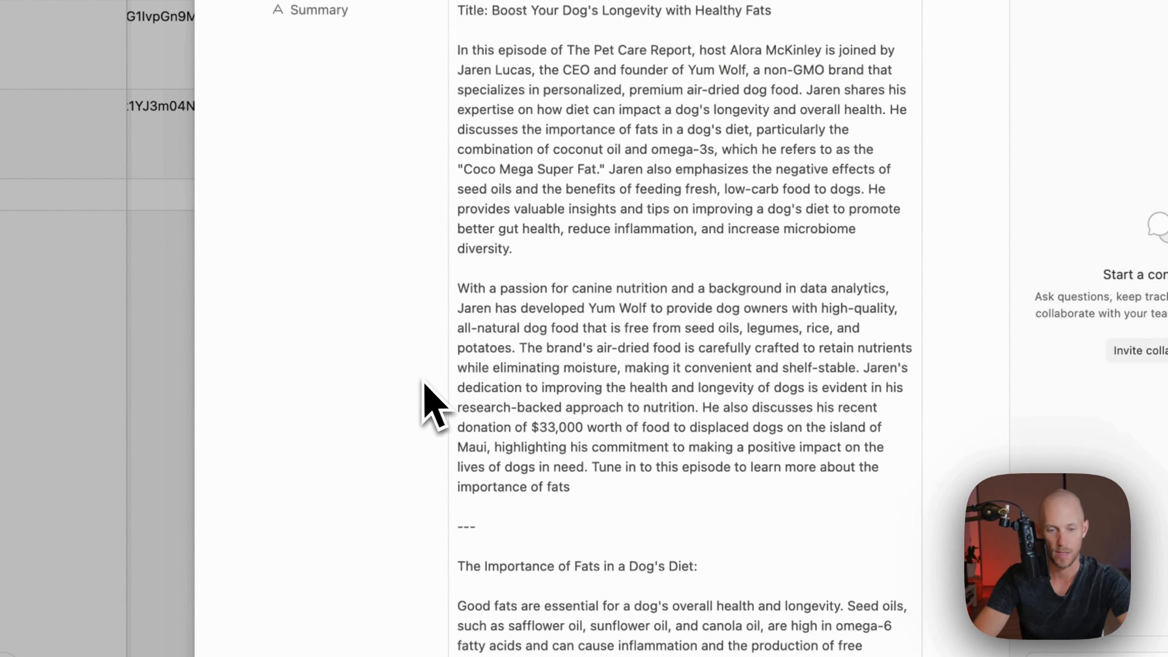
pyautogui.scroll(-3, 432, 405)
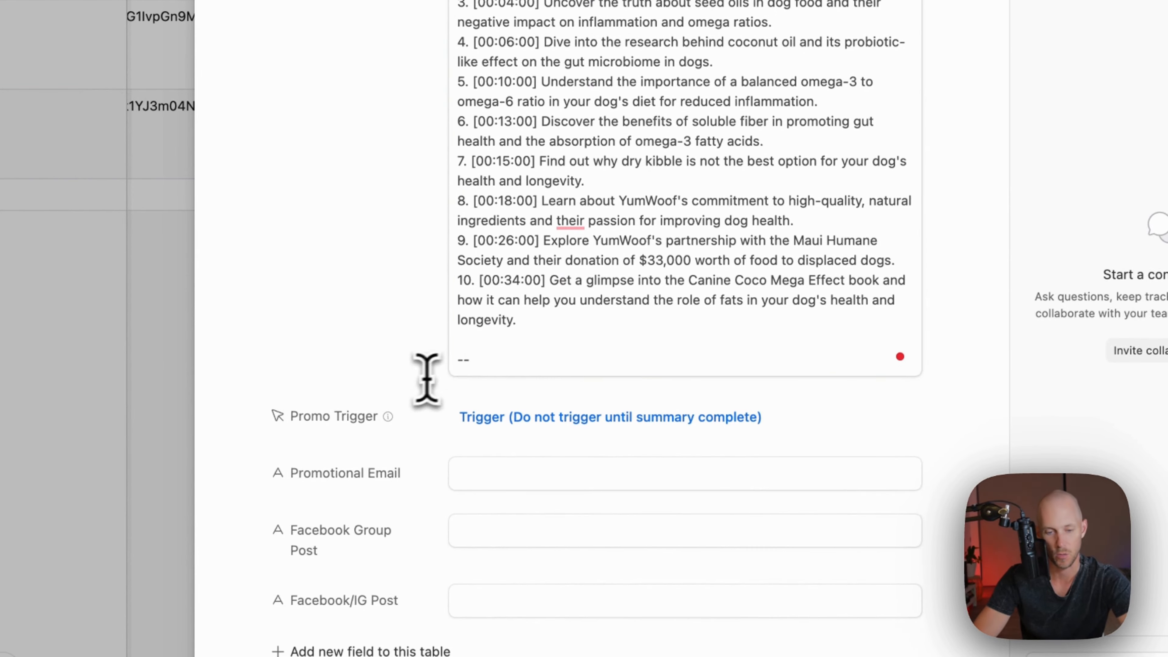
pyautogui.press('Return')
pyautogui.press('Return')
pyautogui.press('super+v')
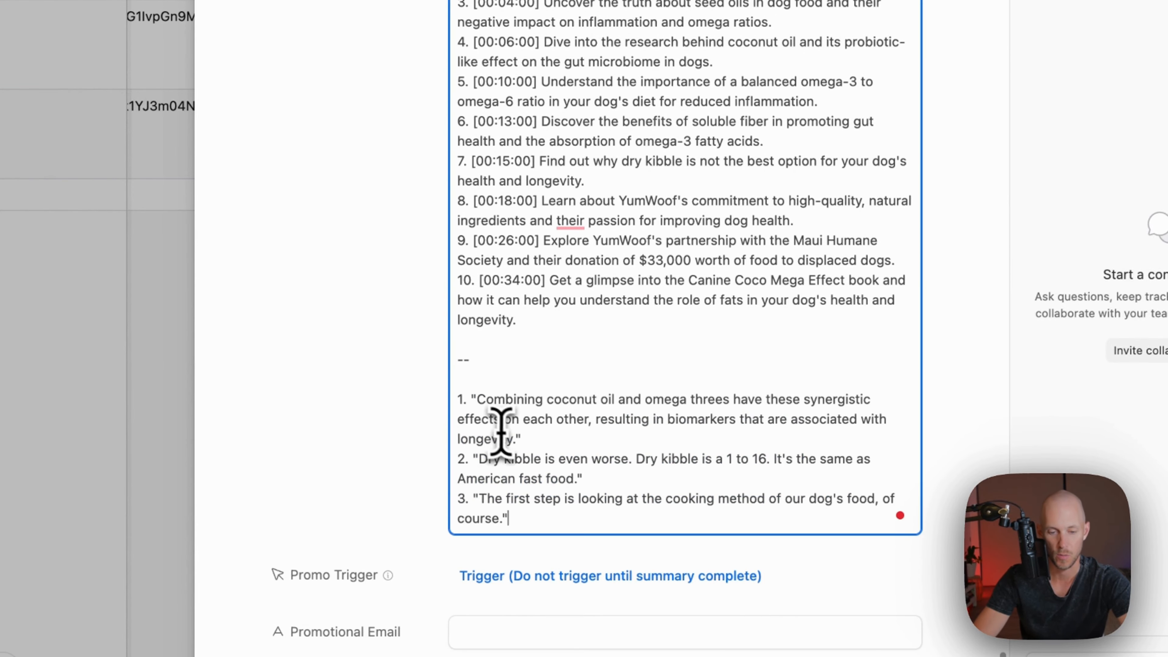
pyautogui.moveTo(479, 412); pyautogui.dragTo(479, 405)
pyautogui.click(510, 442)
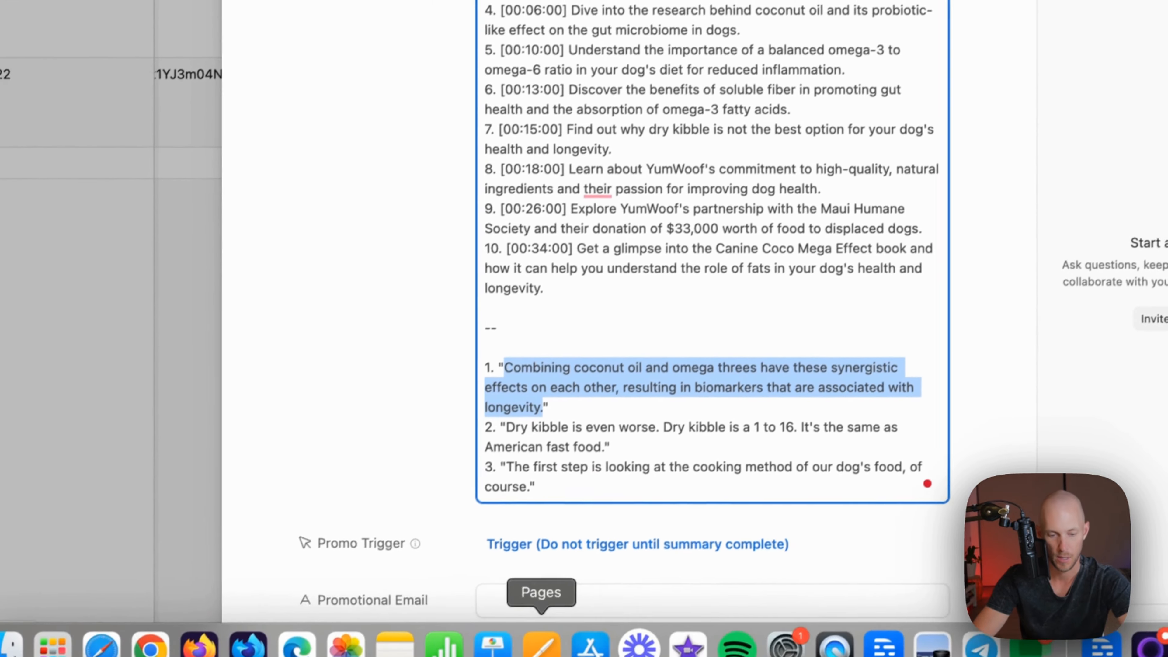
# Verify the first quote by searching for it in the Pages podcast transcript
pyautogui.click(540, 639)
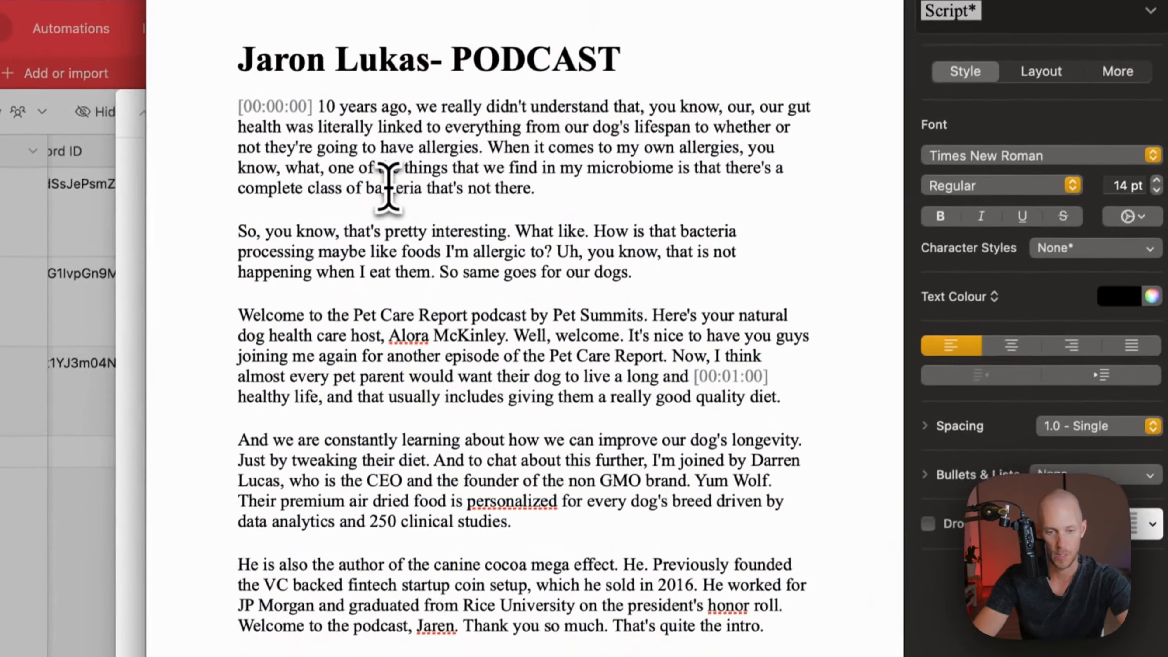
pyautogui.press('super+f')
pyautogui.press('Return')
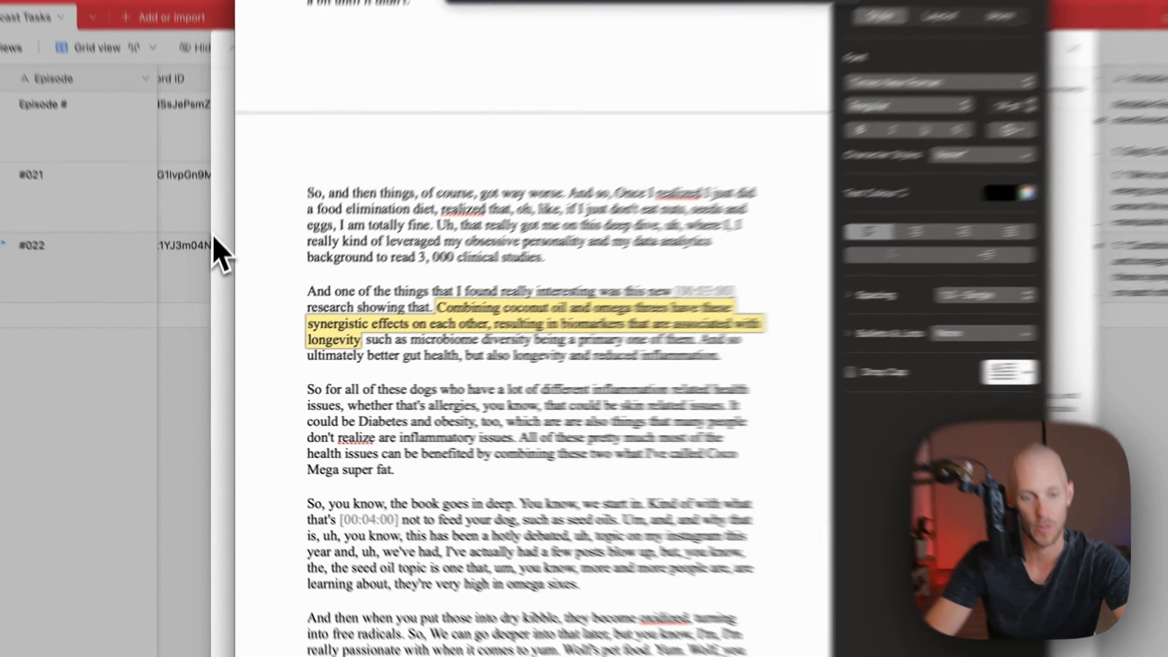
pyautogui.click(211, 261)
pyautogui.scroll(-1, 408, 435)
pyautogui.scroll(20, 515, 474)
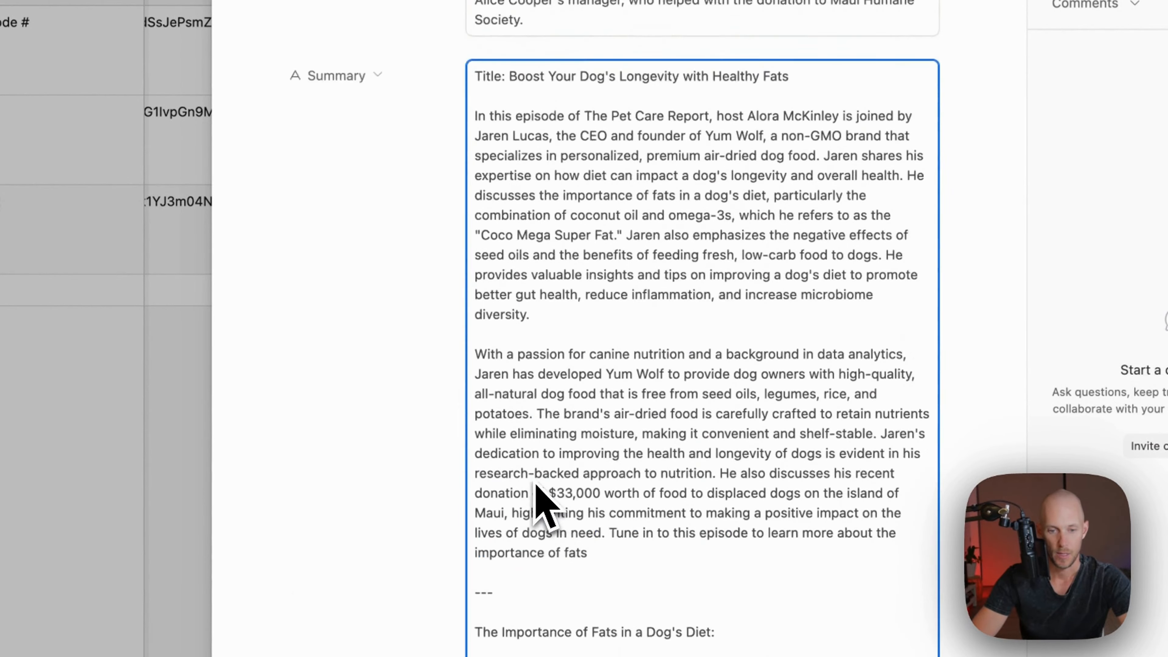
pyautogui.press('super+a')
pyautogui.press('super+c')
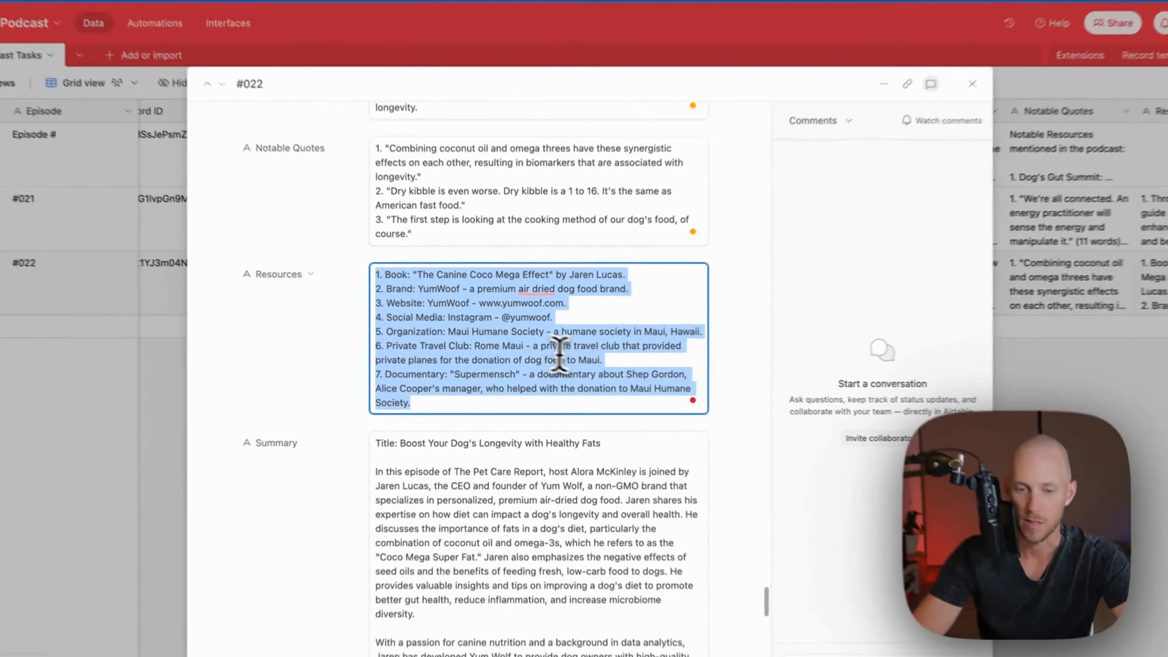
# Append a '-' divider and the seven-item Resources list after the quotes
pyautogui.scroll(-20, 347, 493)
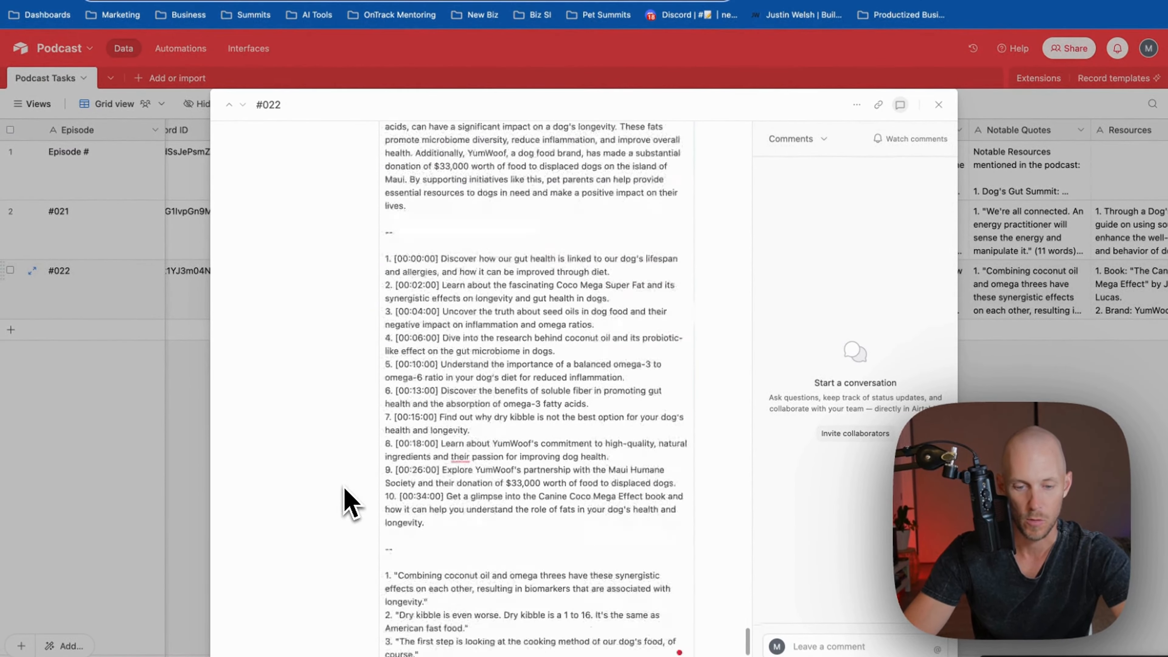
pyautogui.click(511, 442)
pyautogui.press('Return')
pyautogui.press('Return')
pyautogui.write('-')
pyautogui.press('Return')
pyautogui.press('Return')
pyautogui.press('super+v')
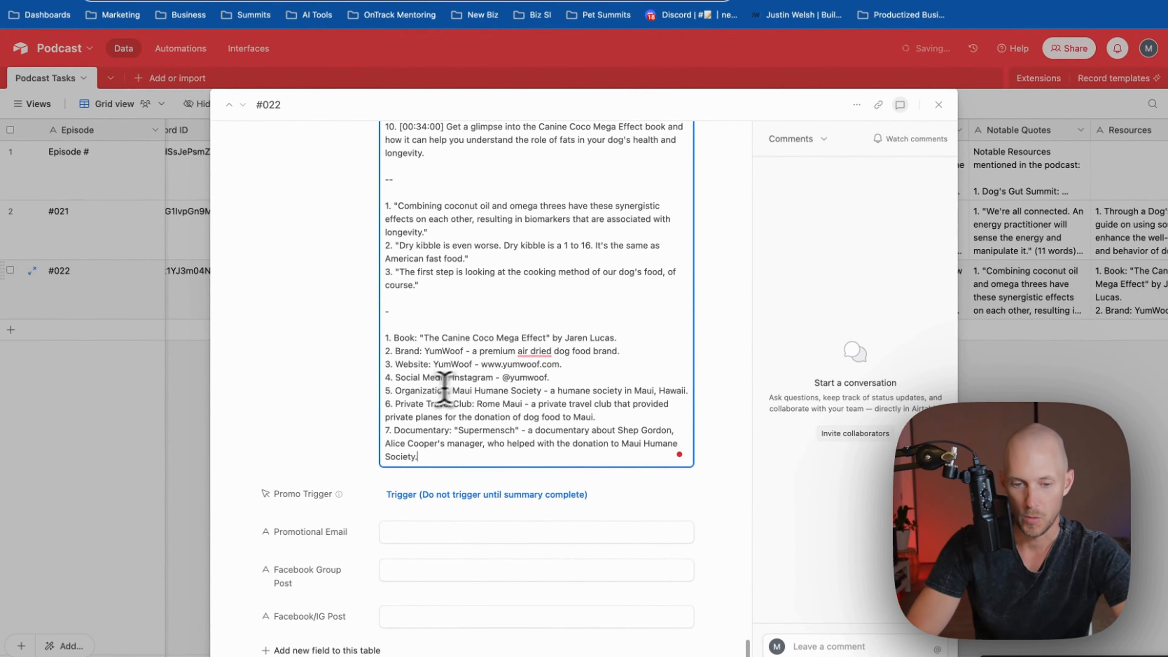
pyautogui.moveTo(500, 377); pyautogui.dragTo(546, 378)
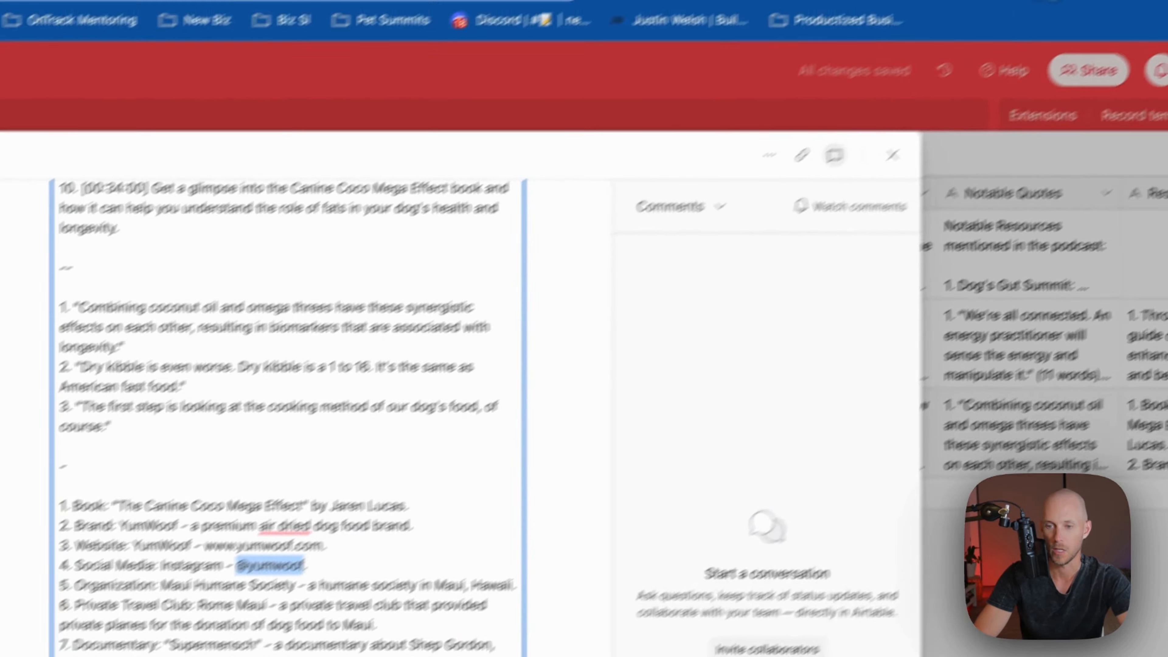
pyautogui.press('super+t')
pyautogui.write('instagram @yumwoof')
pyautogui.press('Return')
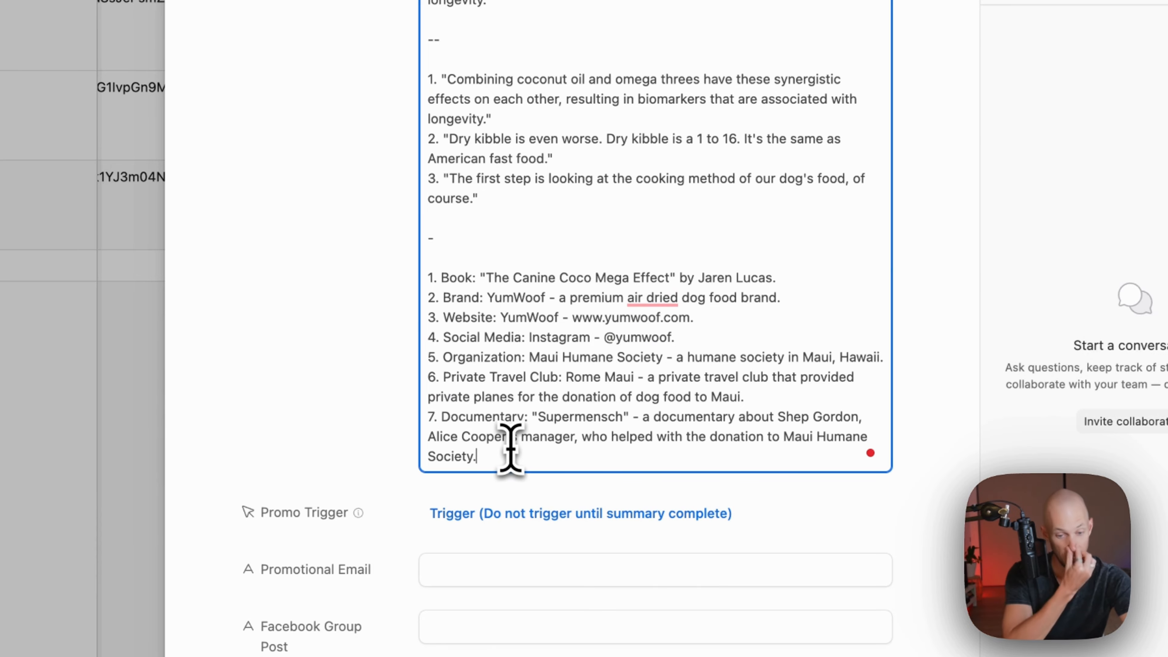
pyautogui.scroll(20, 483, 378)
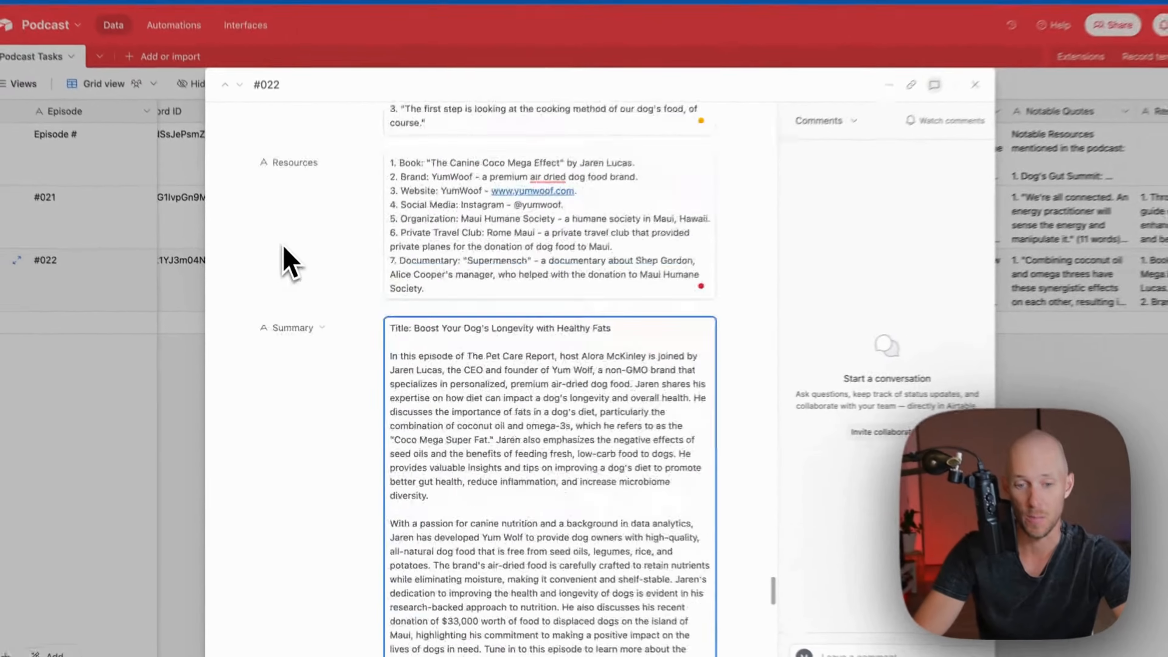
pyautogui.scroll(5, 289, 262)
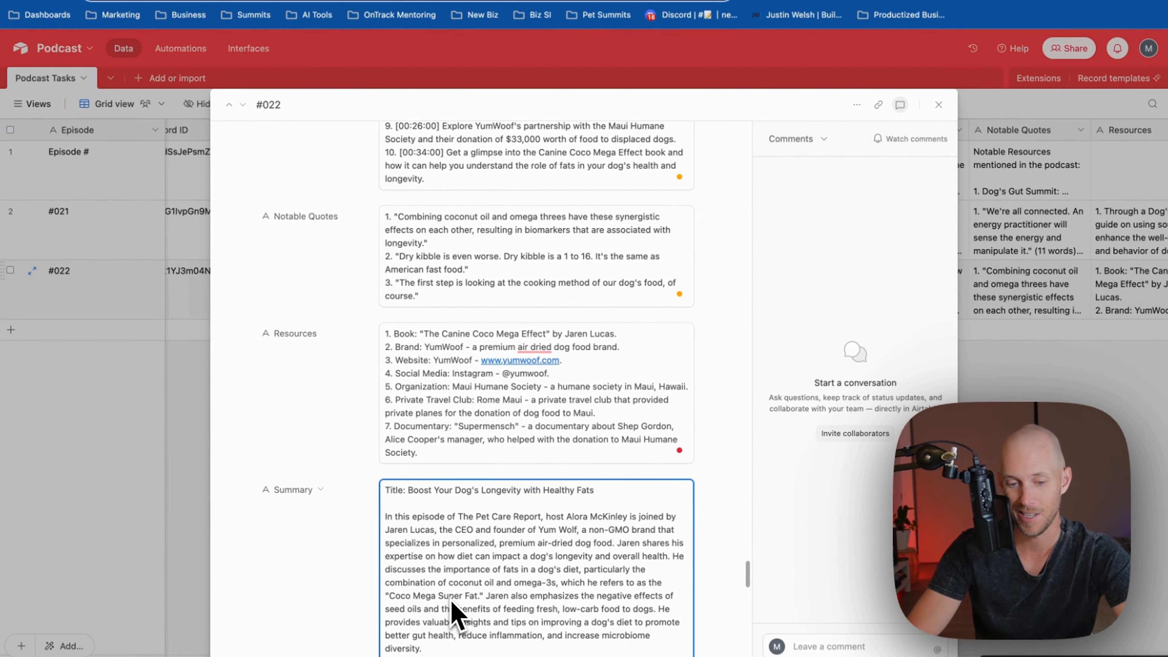
# Confirm the first OpenAI step's Model is set to gpt-4
pyautogui.scroll(-12, 271, 396)
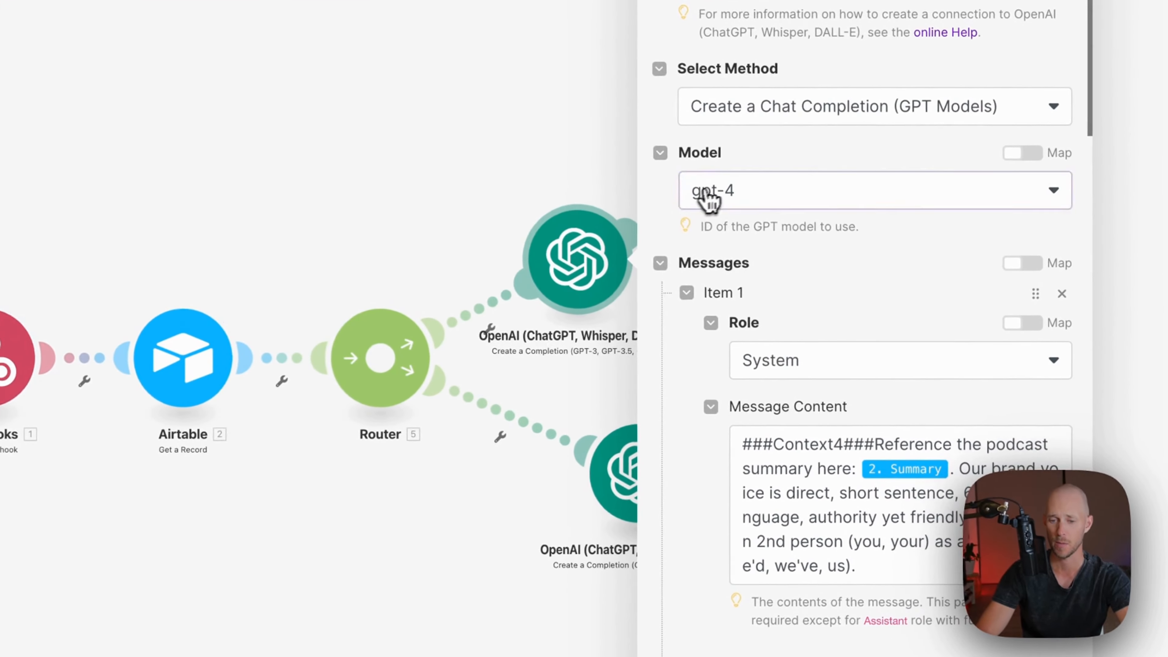
pyautogui.click(791, 256)
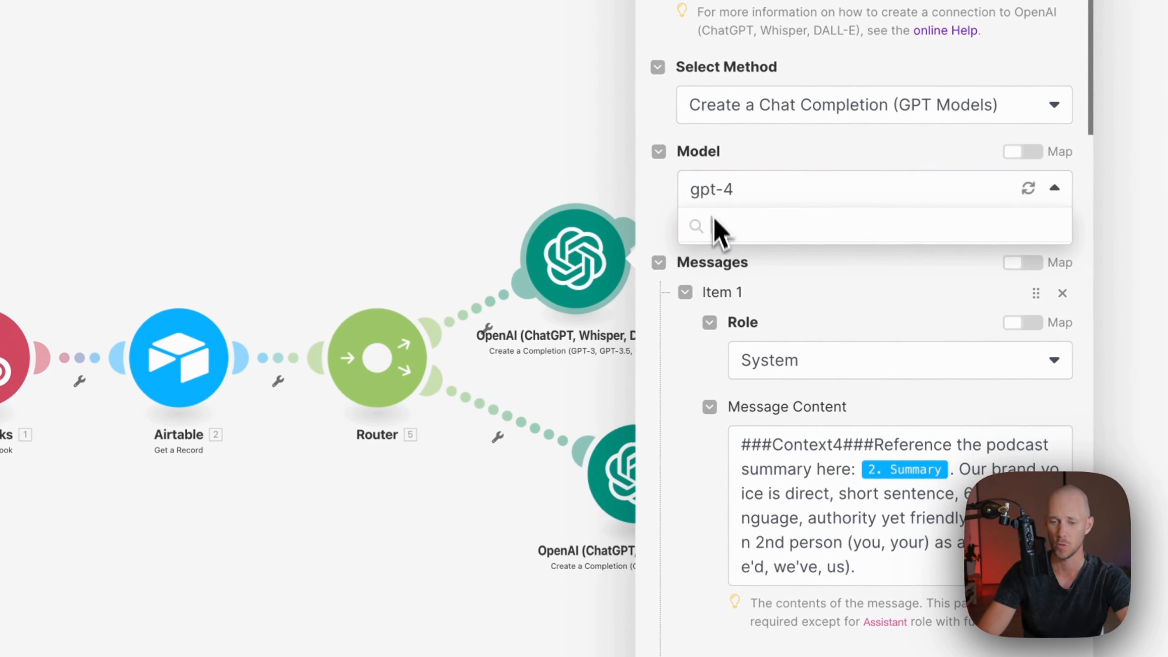
pyautogui.click(657, 218)
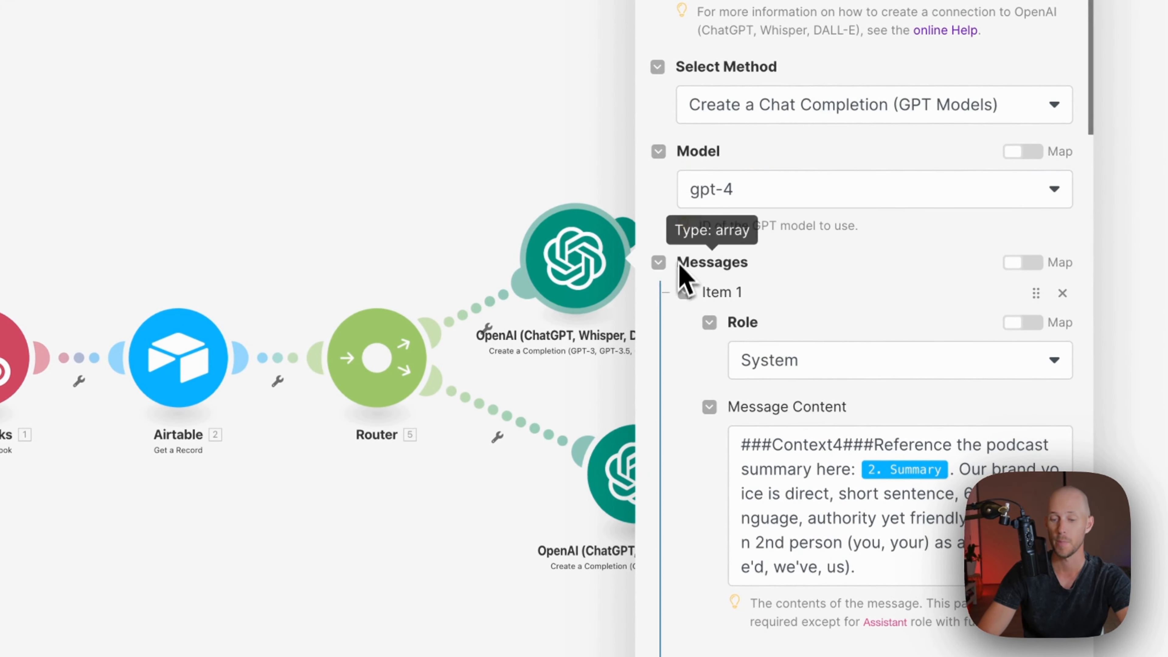
pyautogui.scroll(-5, 657, 467)
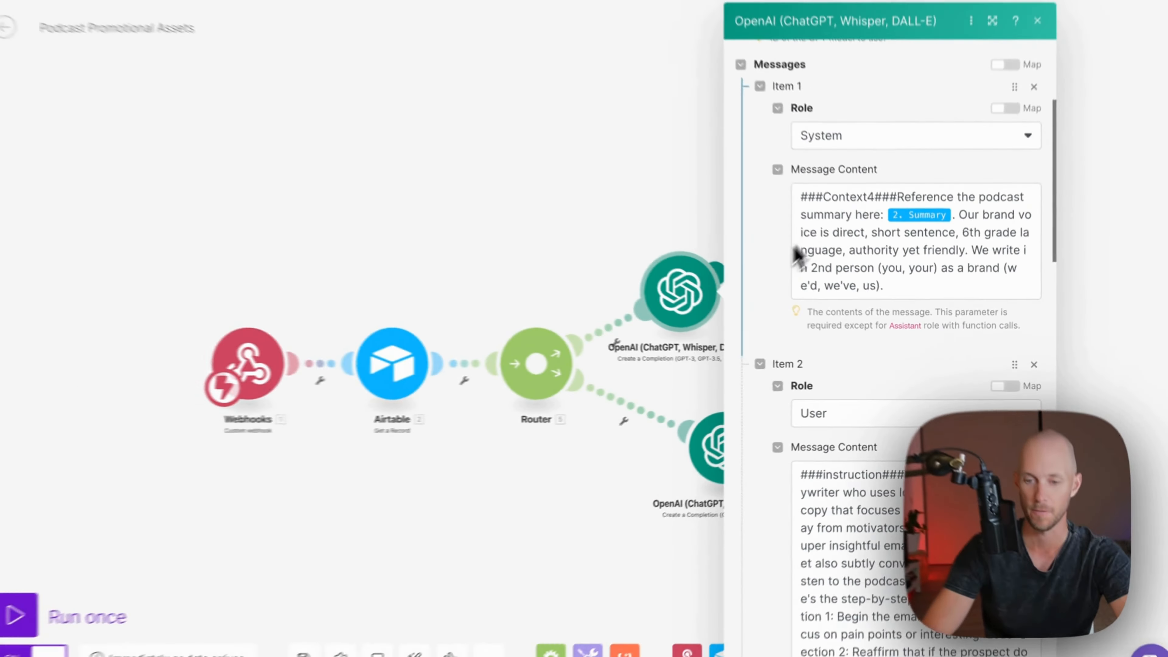
pyautogui.scroll(-5, 797, 284)
pyautogui.scroll(-10, 782, 372)
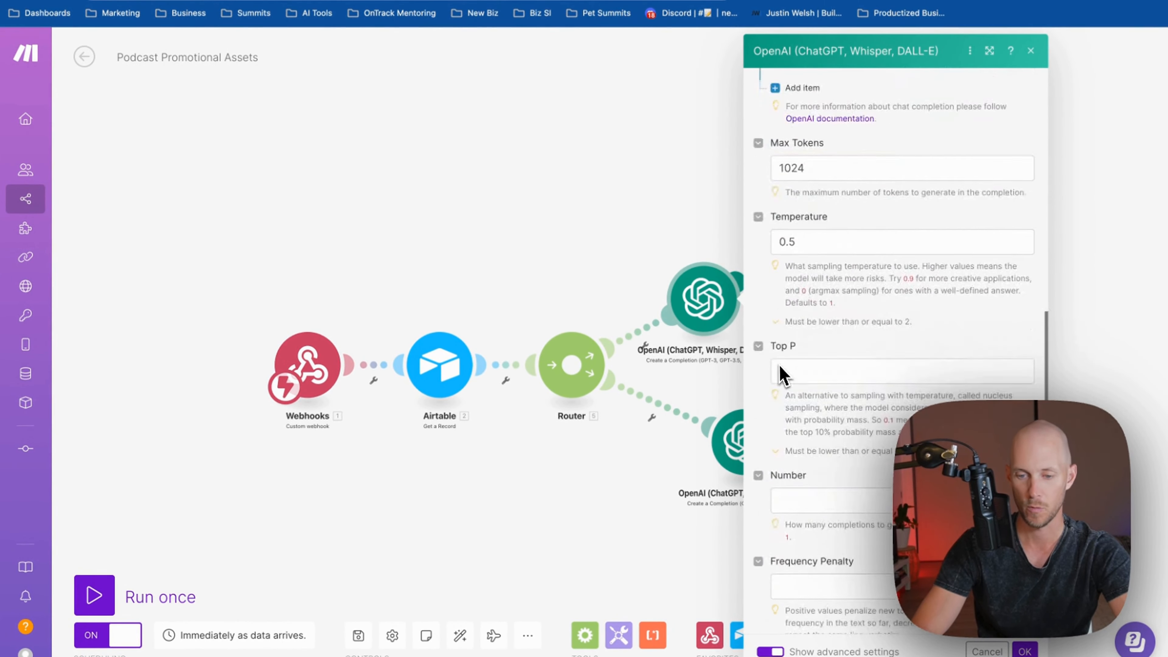
pyautogui.scroll(3, 781, 375)
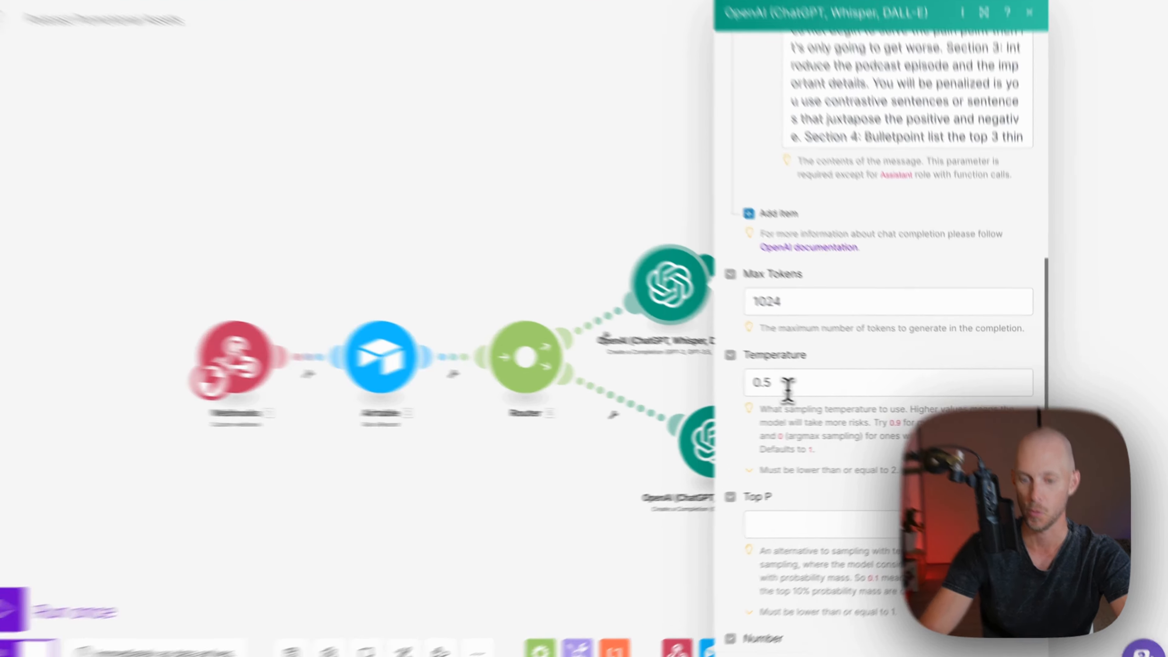
# Change the OpenAI step's Temperature to 0.4 and close its settings
pyautogui.click(787, 388)
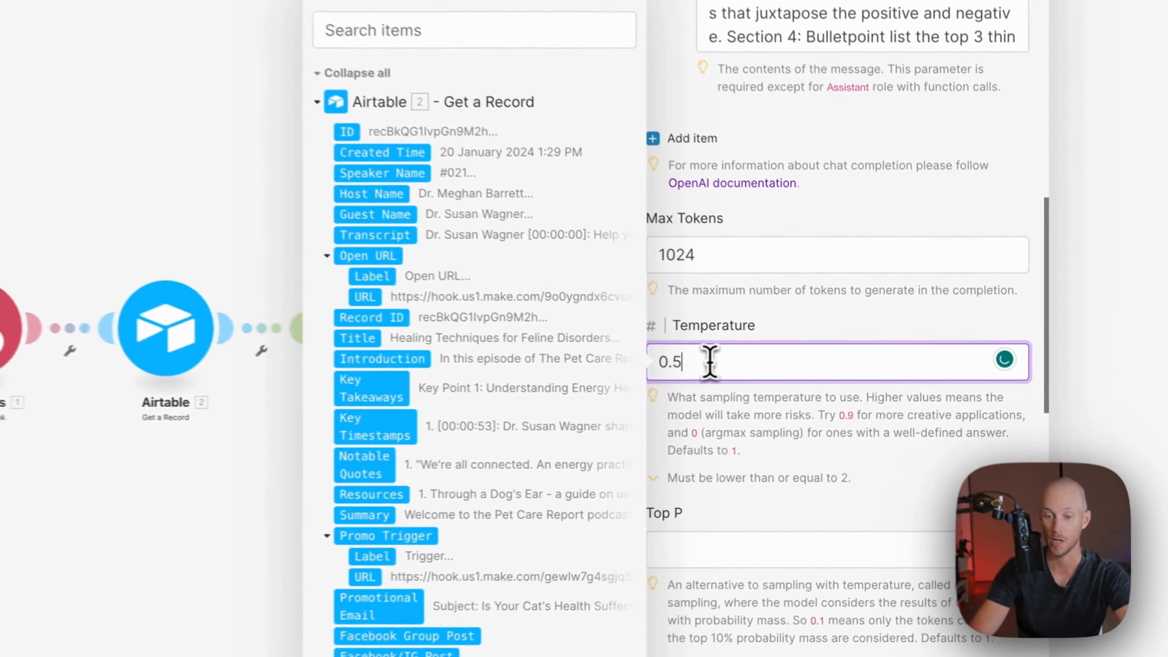
pyautogui.click(886, 365)
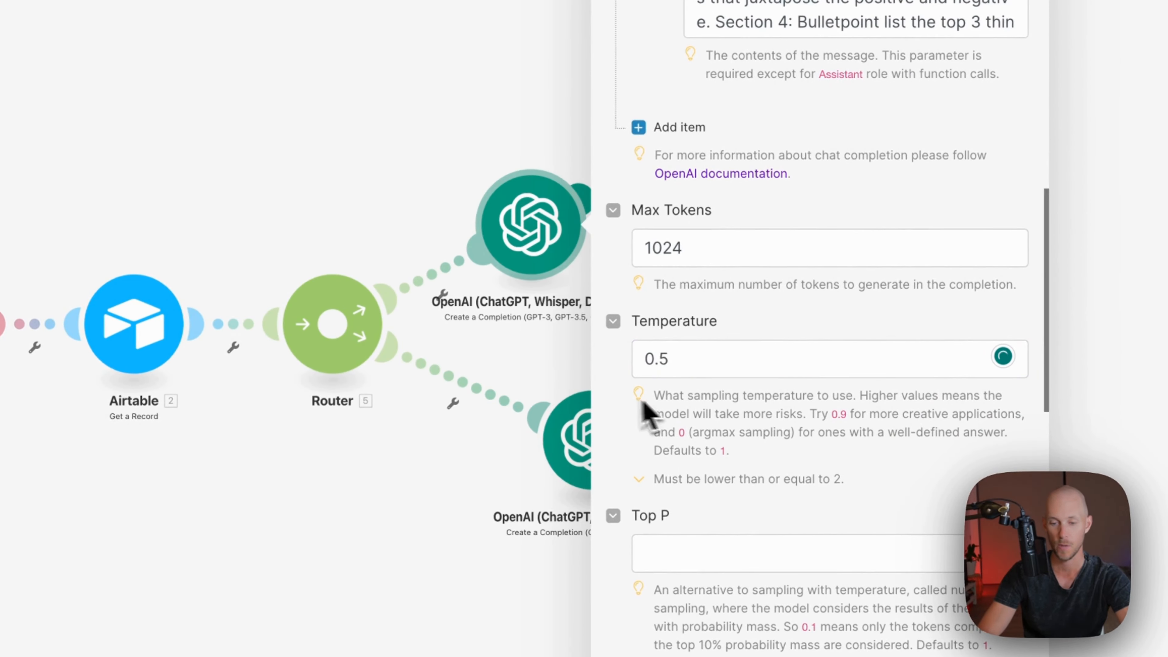
pyautogui.scroll(-8, 653, 373)
pyautogui.scroll(4, 639, 326)
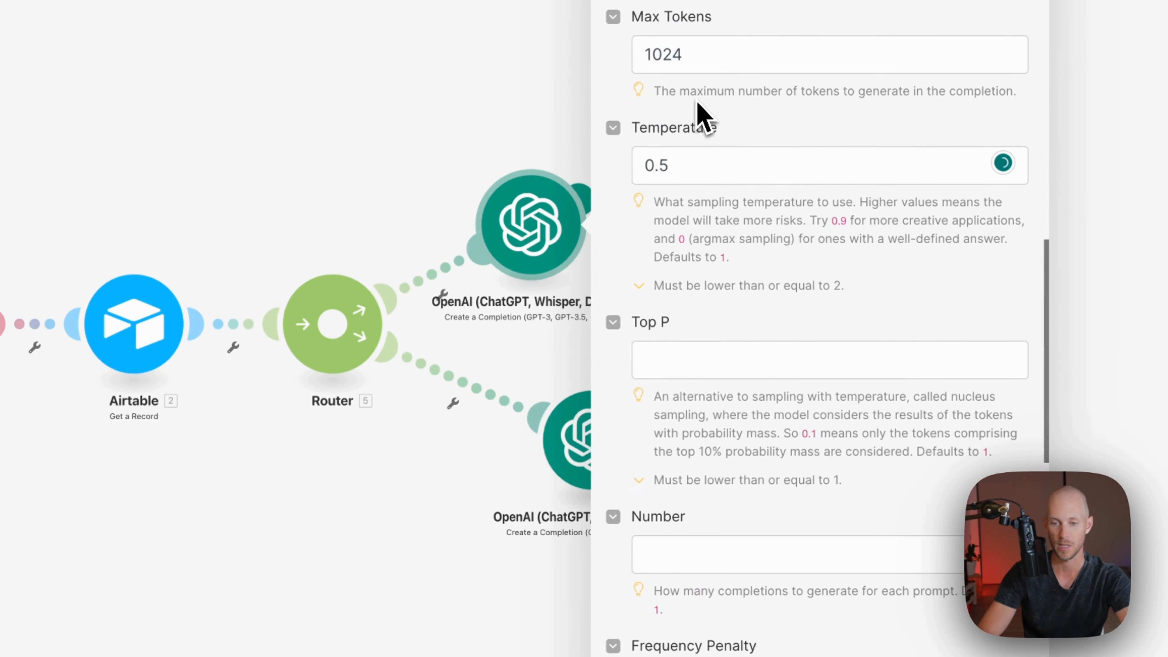
pyautogui.click(703, 164)
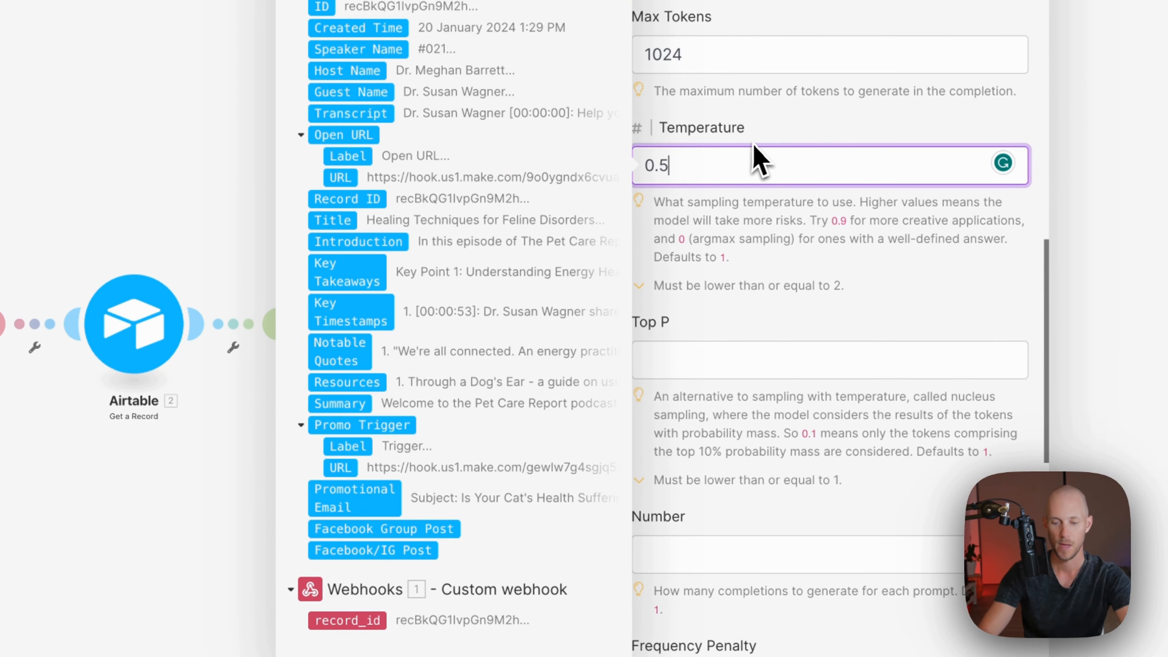
pyautogui.scroll(-8, 607, 469)
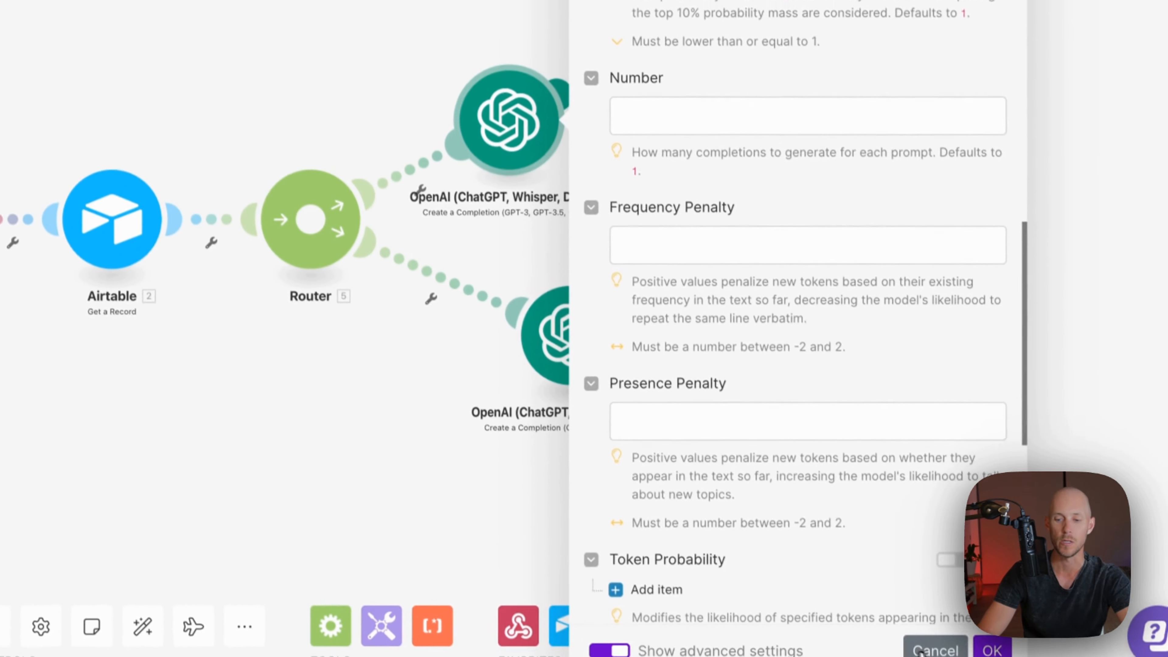
pyautogui.click(991, 649)
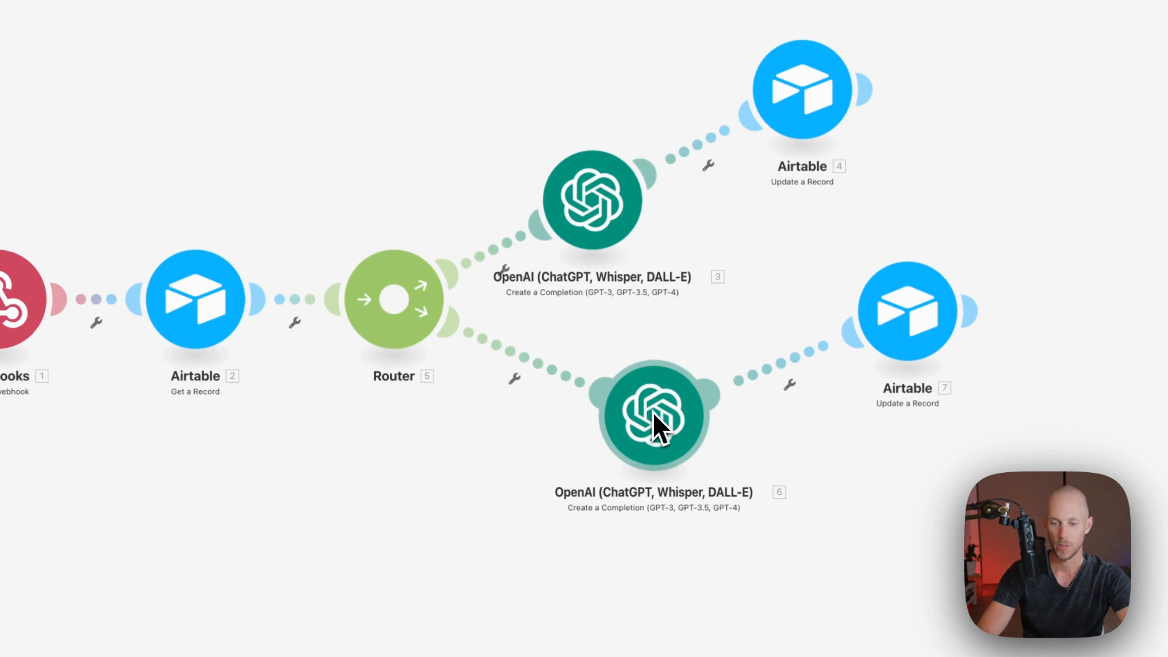
# Confirm Airtable module 4 maps 3.Choices[].Message.Content to Promotional Email, then lower module 7
pyautogui.click(803, 127)
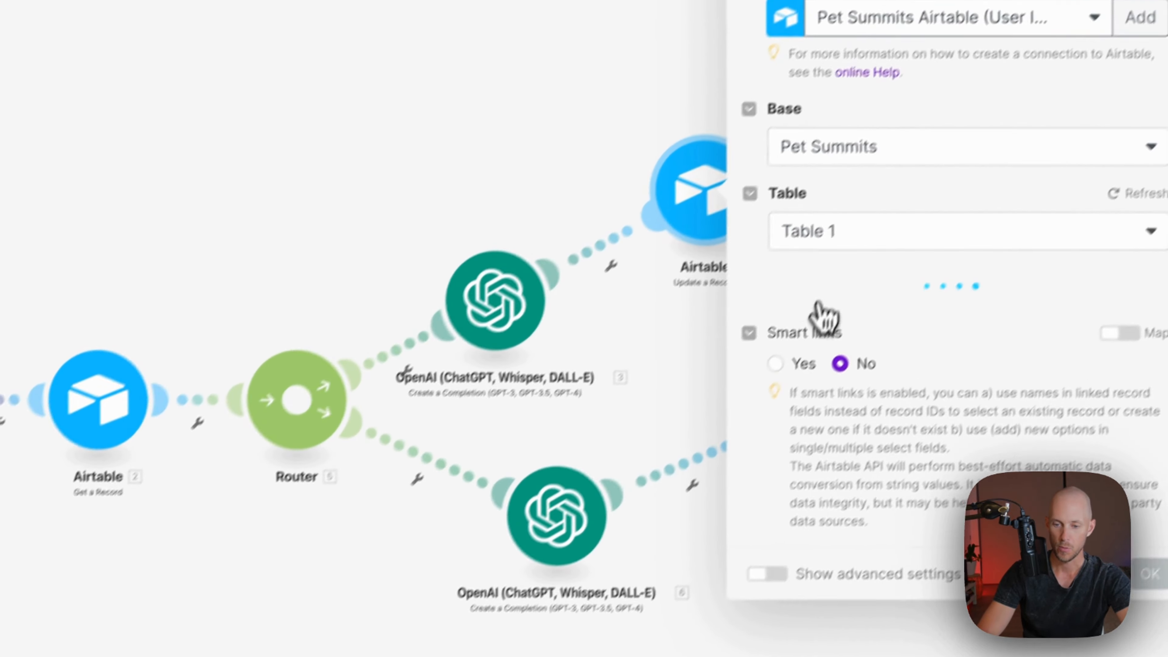
pyautogui.scroll(-10, 808, 396)
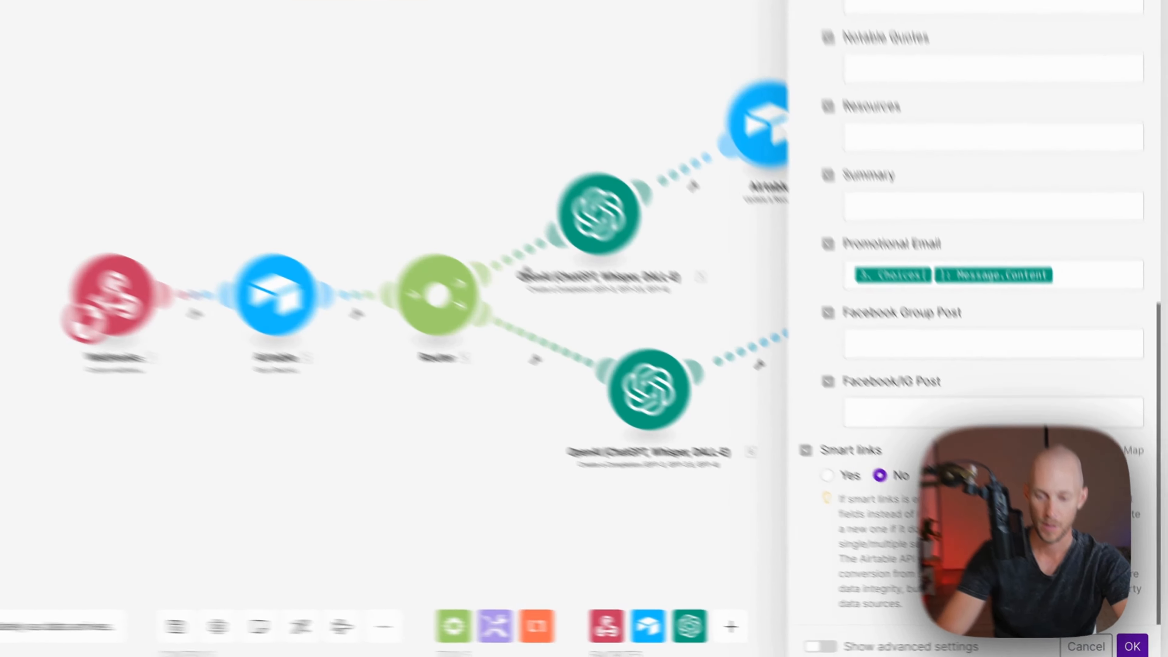
pyautogui.click(1138, 651)
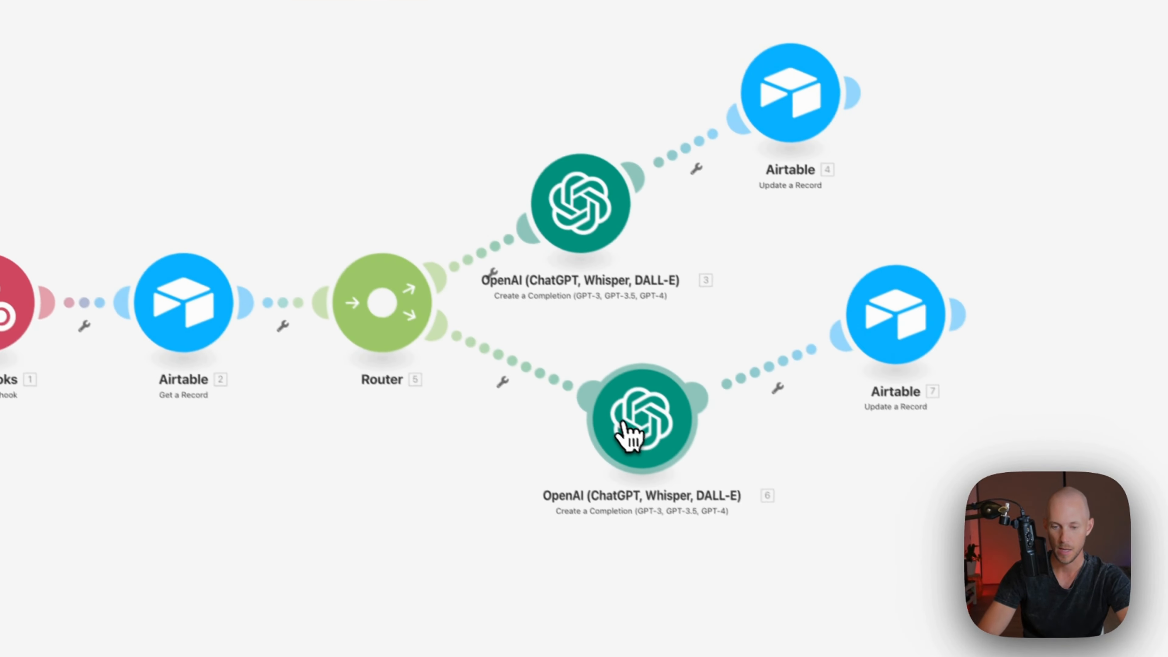
pyautogui.moveTo(923, 351); pyautogui.dragTo(938, 401)
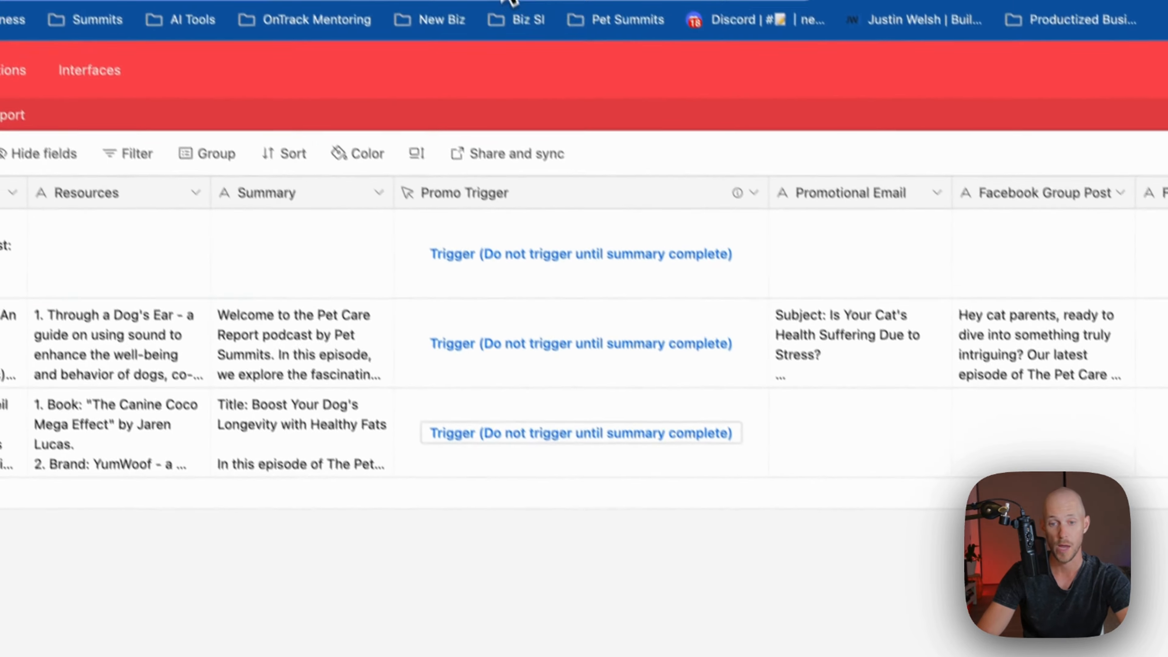
pyautogui.click(595, 0)
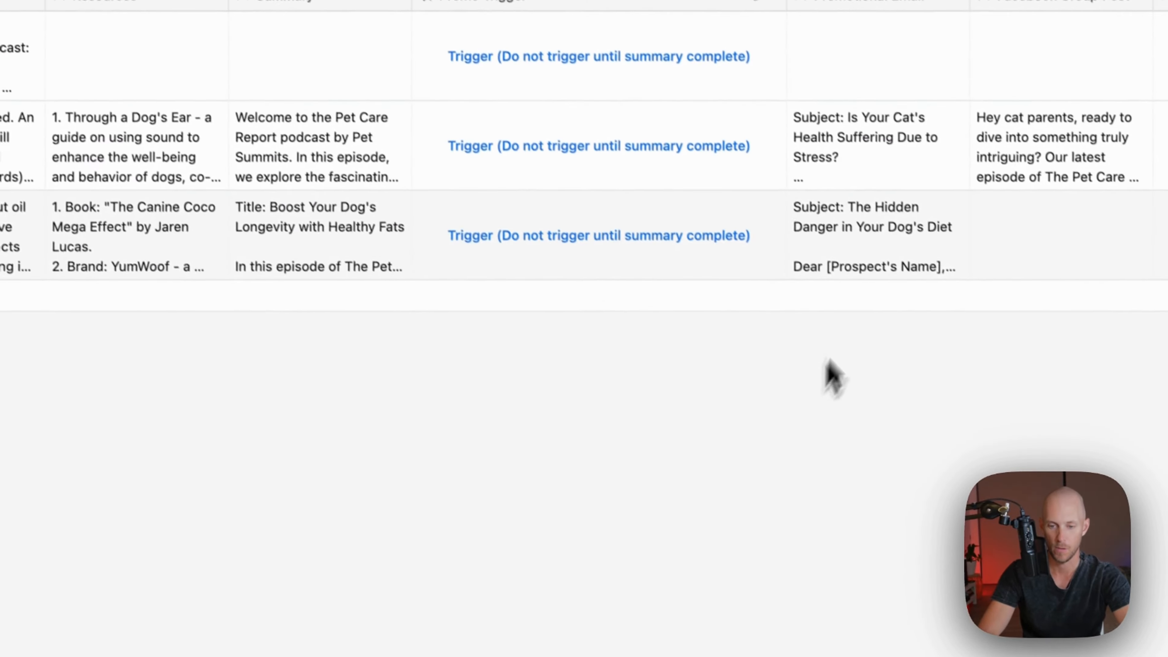
# Replace 'furry friend' with 'pet' in episode #022's Promotional Email
pyautogui.click(873, 232)
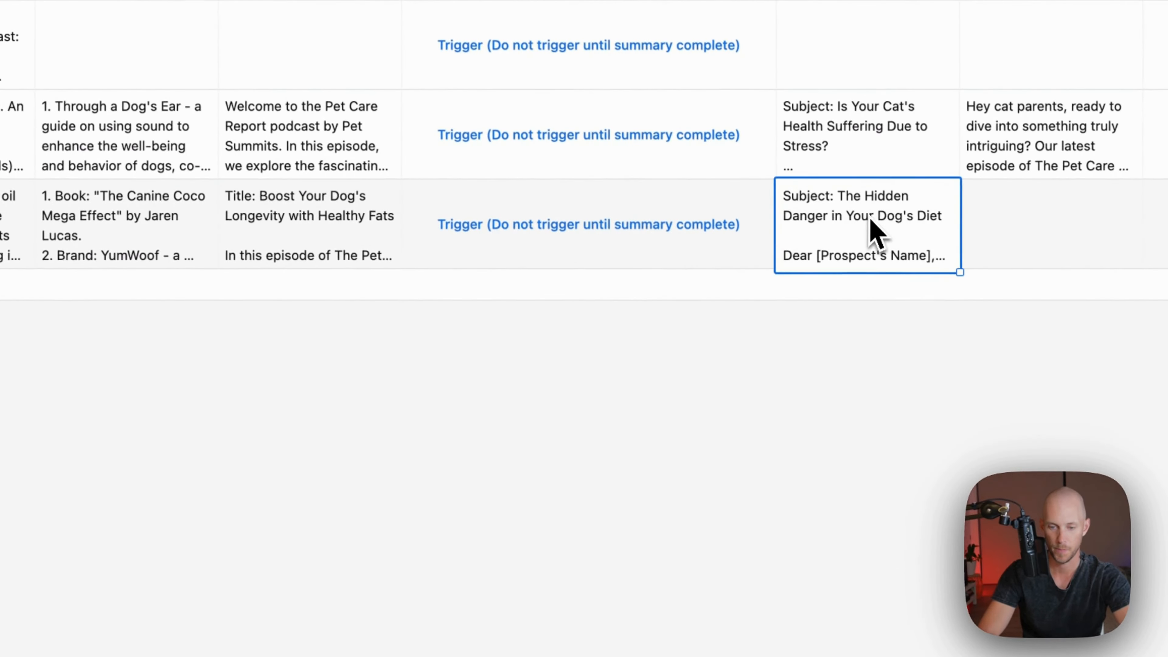
pyautogui.rightClick(874, 240)
pyautogui.click(699, 471)
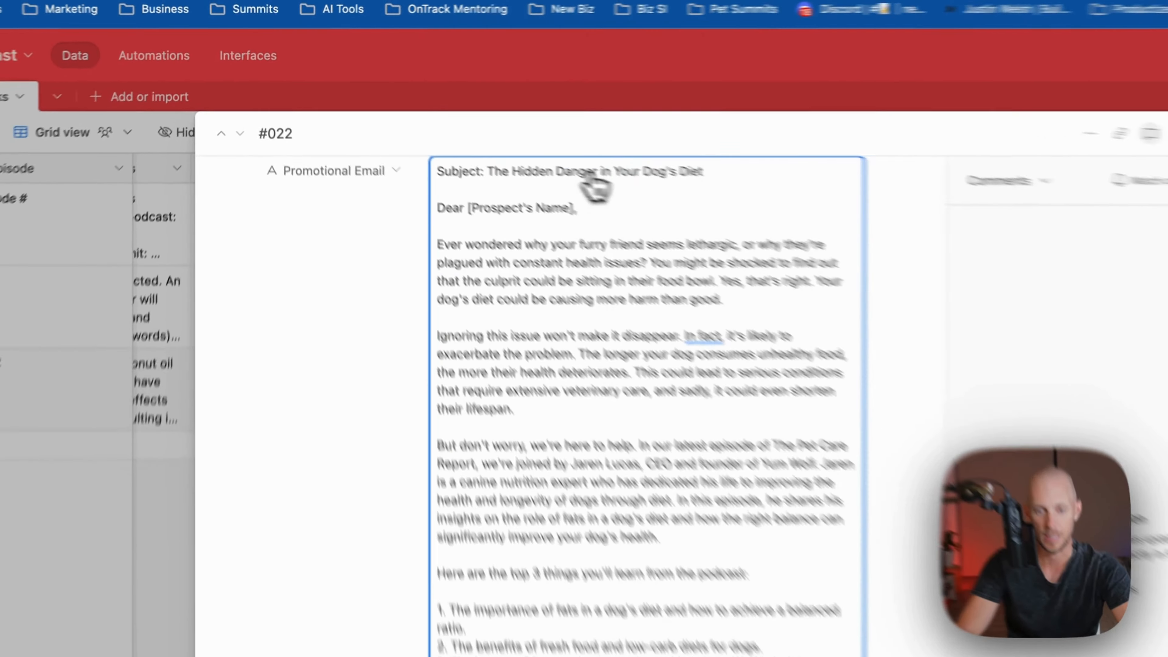
pyautogui.scroll(-2, 534, 267)
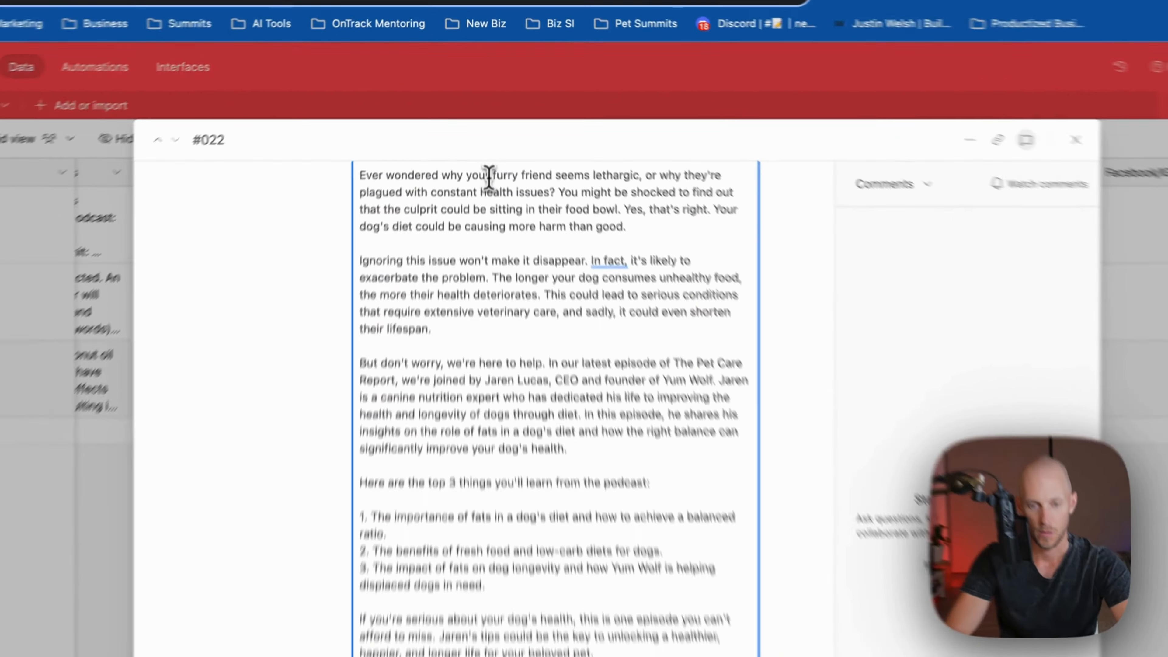
pyautogui.moveTo(487, 131); pyautogui.dragTo(534, 132)
pyautogui.write('pet')
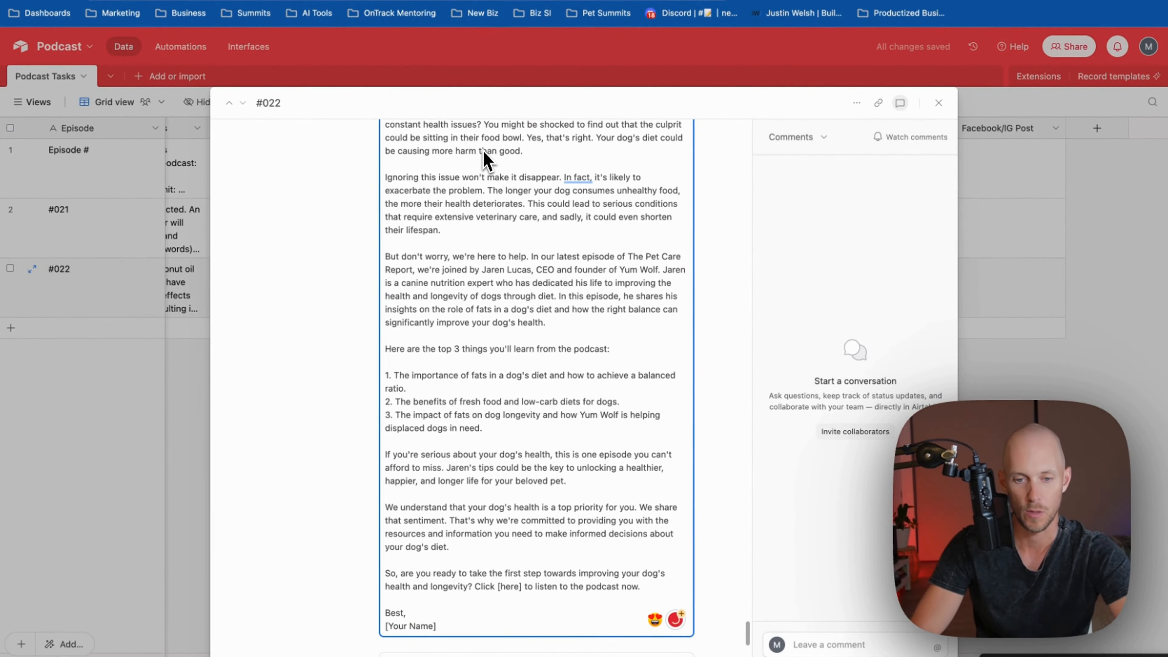
# Replace 'furry friend' with 'pet' in the Facebook Group Post as well
pyautogui.scroll(-5, 535, 396)
pyautogui.scroll(-4, 538, 403)
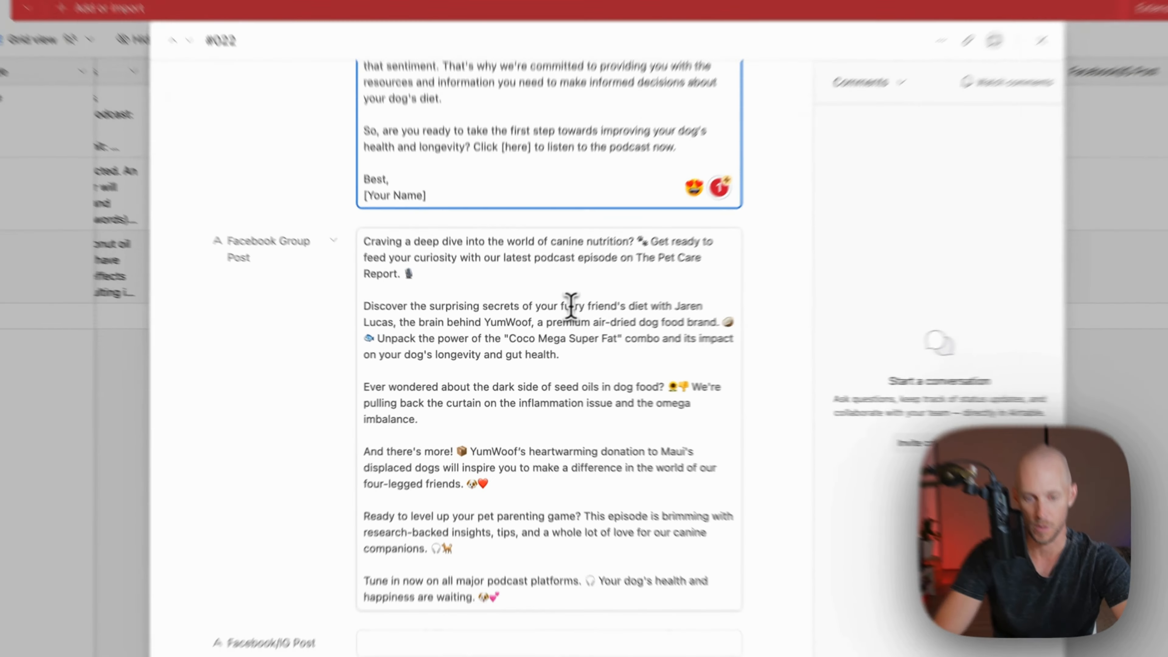
pyautogui.moveTo(542, 319); pyautogui.dragTo(576, 319)
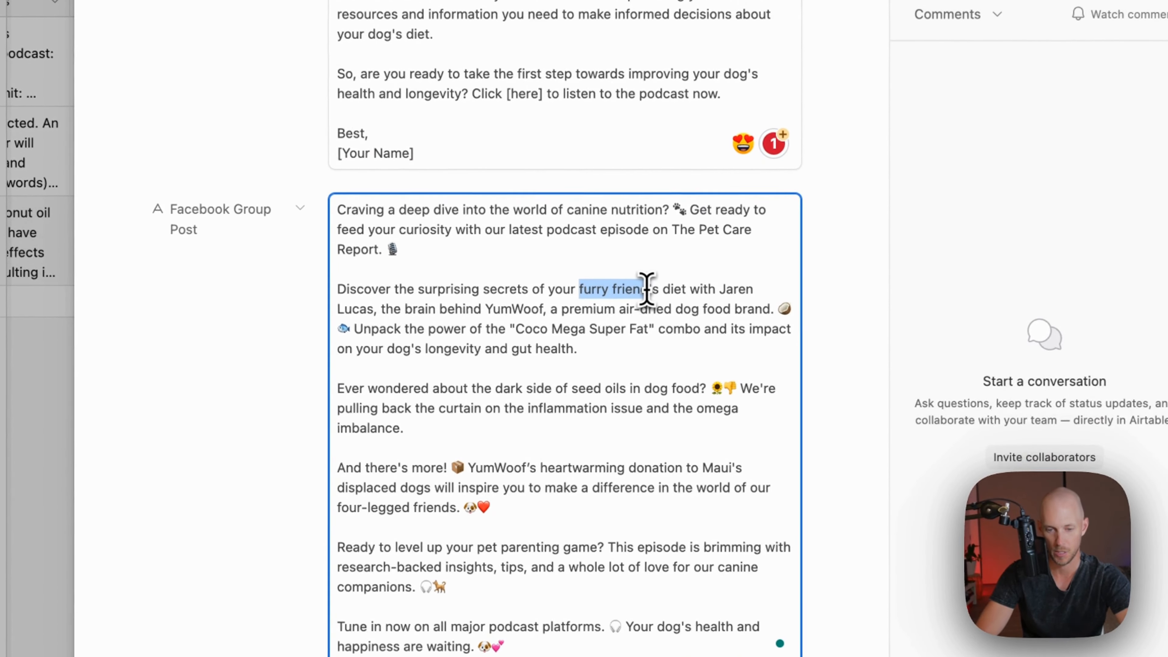
pyautogui.write('pet')
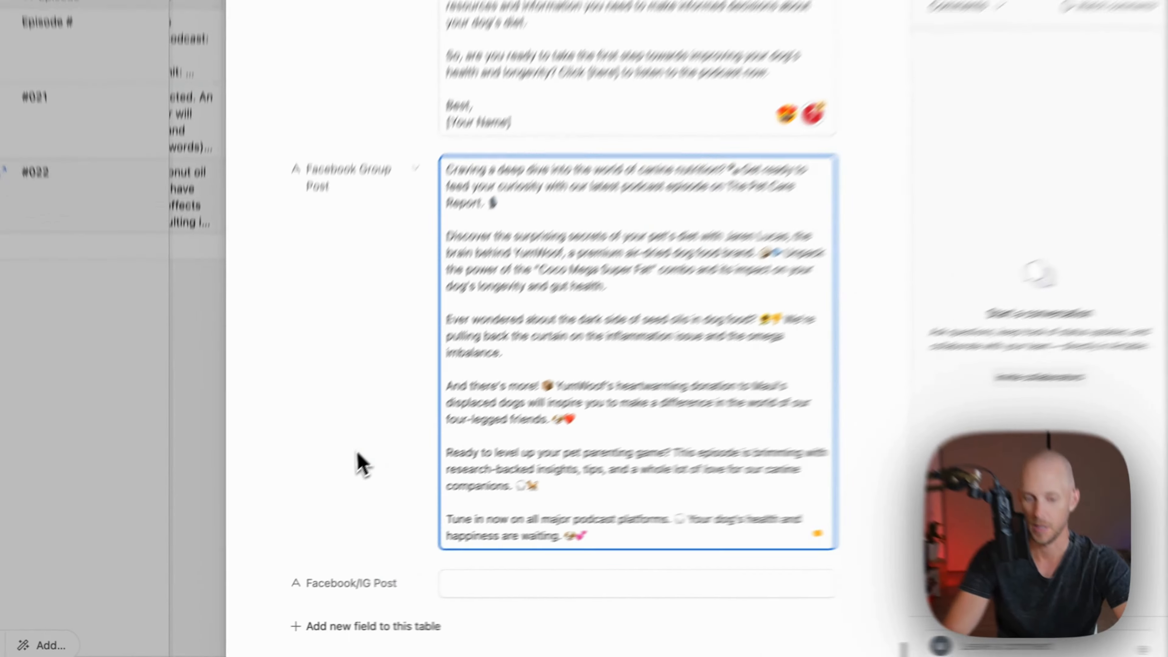
pyautogui.click(233, 560)
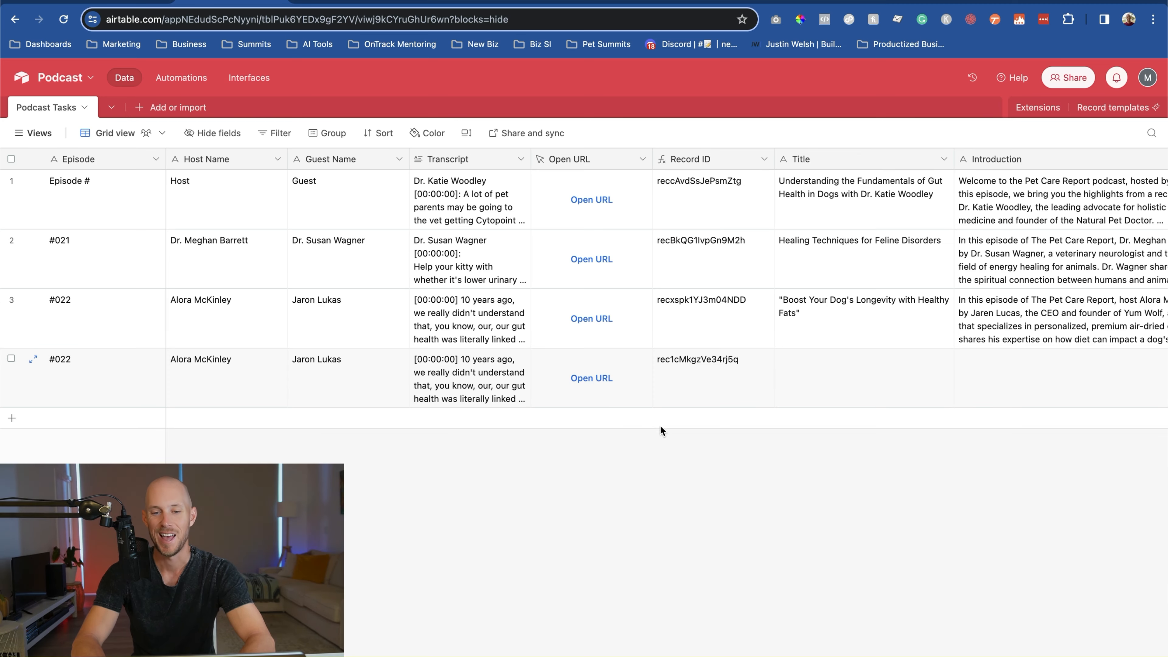
# Scroll the Podcast Tasks grid right to the Promo Trigger, Promotional Email and Facebook Group Post columns
pyautogui.hscroll(8, 696, 417)
pyautogui.hscroll(-6, 696, 416)
pyautogui.hscroll(3, 696, 416)
pyautogui.hscroll(2, 696, 417)
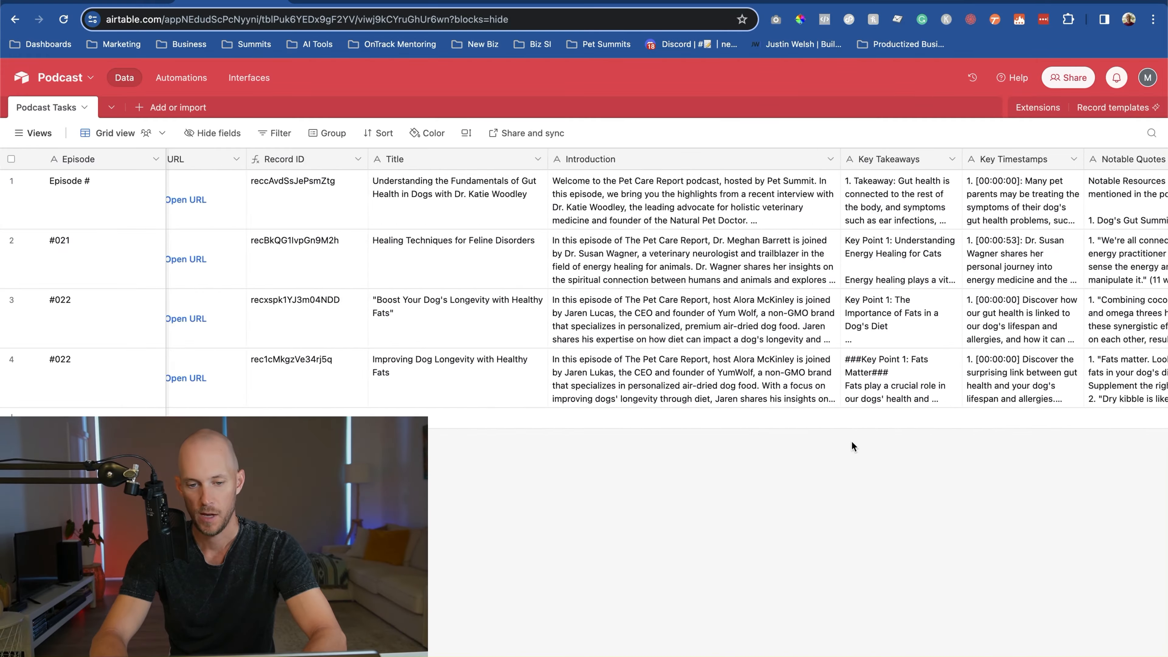
pyautogui.hscroll(10, 719, 444)
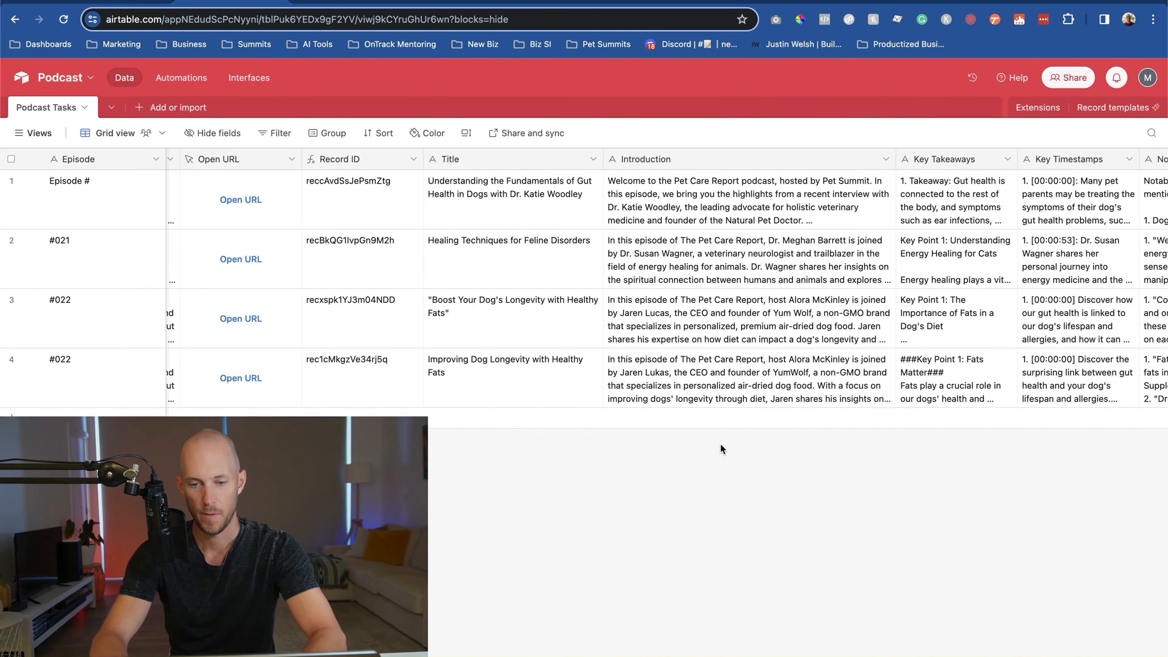